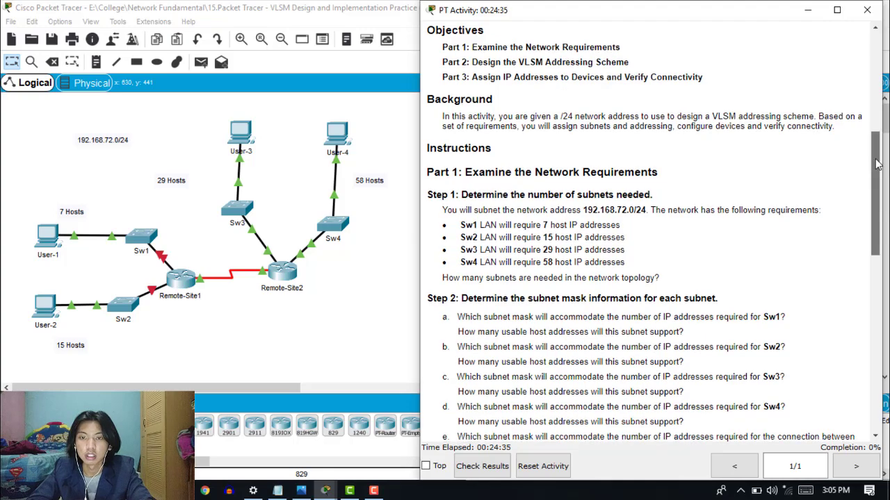
Step: Review the Part 1 host requirements for Sw1 to Sw4 and the subnet mask questions in the VLSM activity instructions
{"action": "left_click_drag", "start_coordinate": [877, 154], "coordinate": [878, 184]}
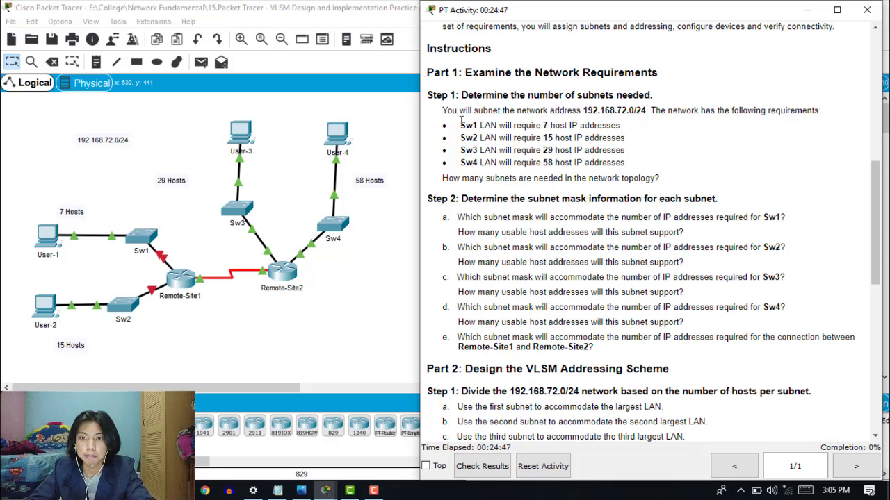
{"action": "left_click_drag", "start_coordinate": [460, 123], "coordinate": [625, 174]}
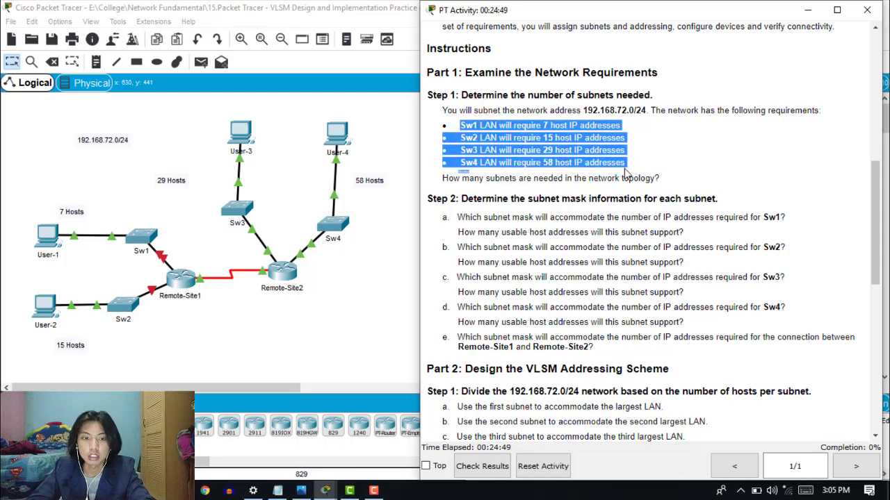
{"action": "left_click", "coordinate": [181, 317]}
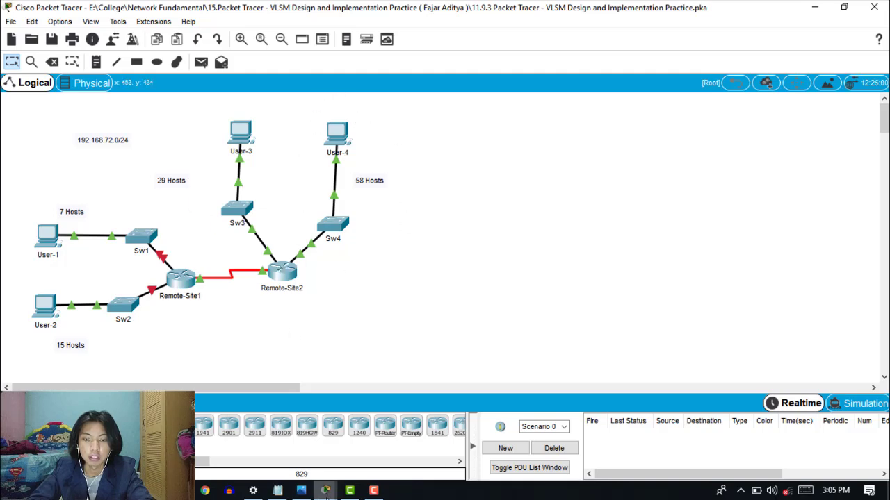
{"action": "mouse_move", "coordinate": [325, 490]}
{"action": "left_click", "coordinate": [256, 434]}
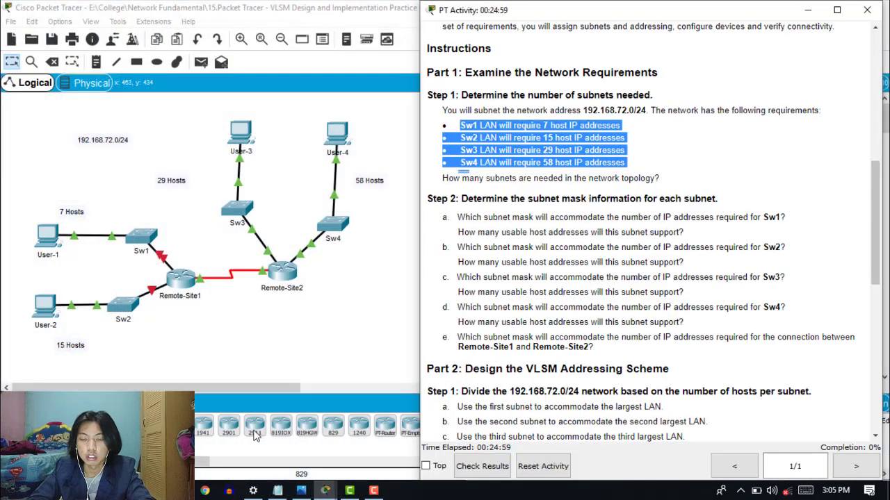
{"action": "left_click", "coordinate": [669, 165]}
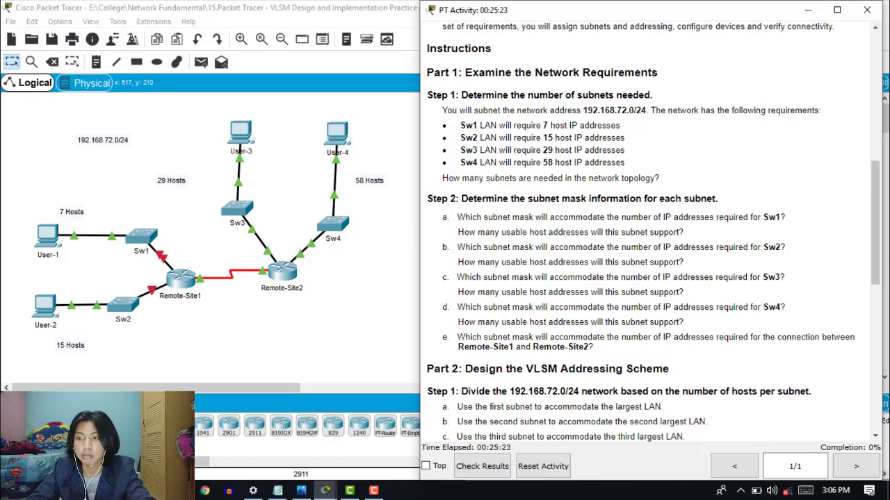
{"action": "left_click_drag", "start_coordinate": [876, 202], "coordinate": [881, 192]}
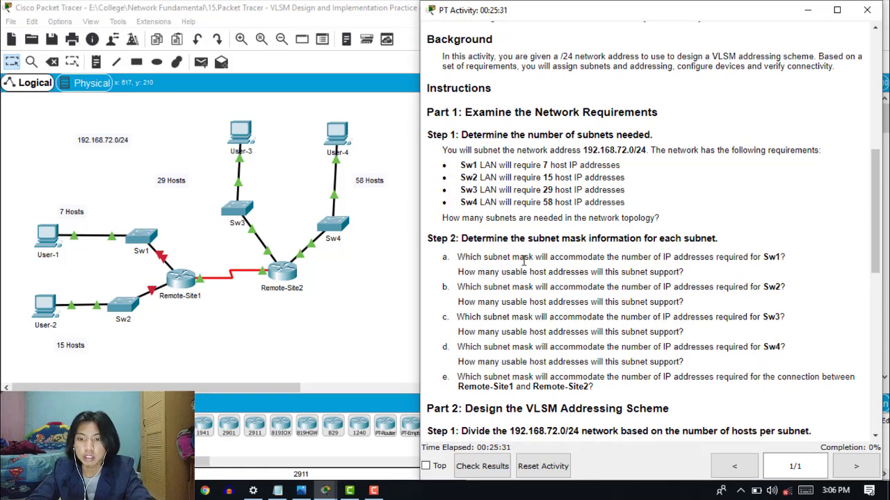
{"action": "left_click_drag", "start_coordinate": [459, 256], "coordinate": [686, 272]}
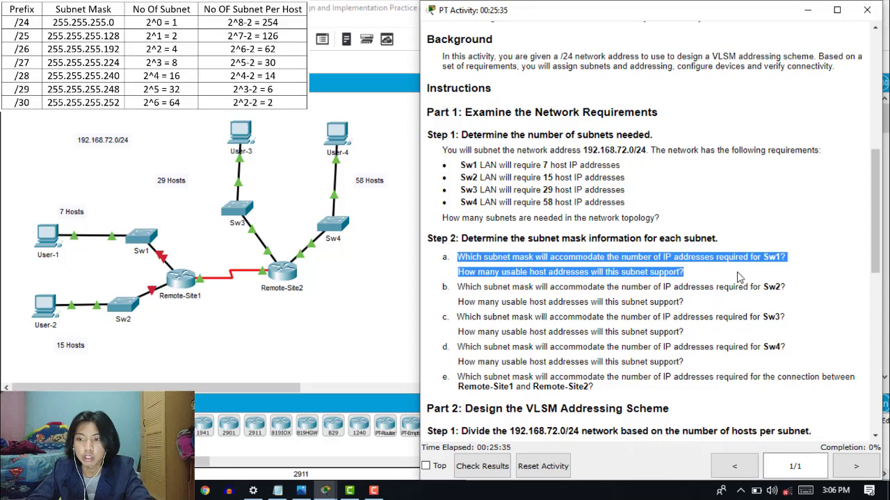
{"action": "left_click", "coordinate": [758, 211]}
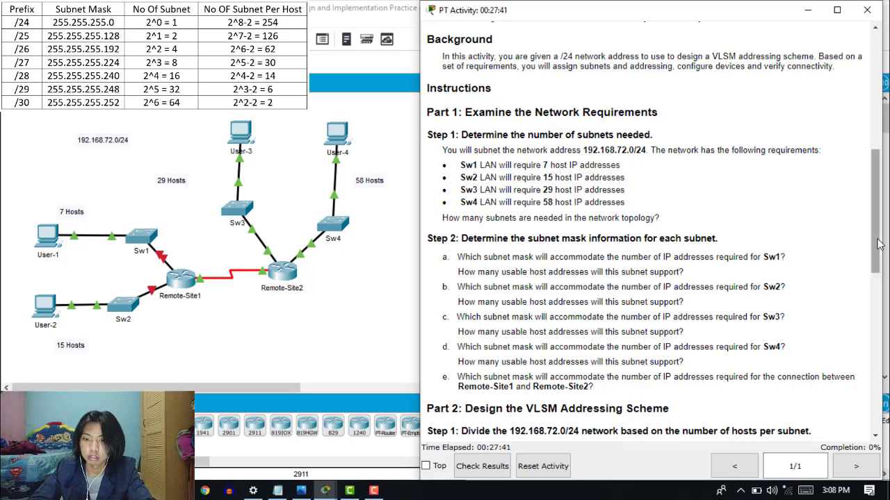
{"action": "left_click_drag", "start_coordinate": [879, 245], "coordinate": [883, 250]}
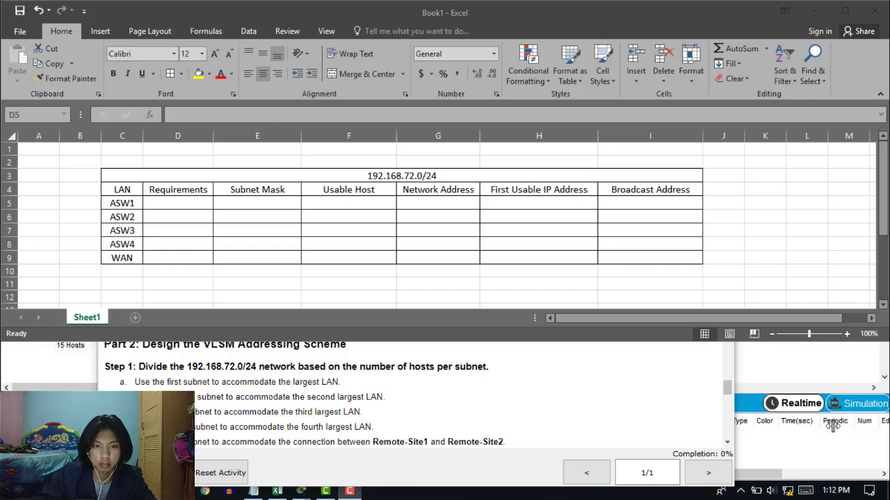
Step: Switch to the Excel addressing table and fill the Requirements column with 7, 15, 29, 28 and 2 for ASW1, ASW2, ASW3, ASW4 and WAN
{"action": "left_click", "coordinate": [167, 200]}
{"action": "left_click", "coordinate": [168, 200]}
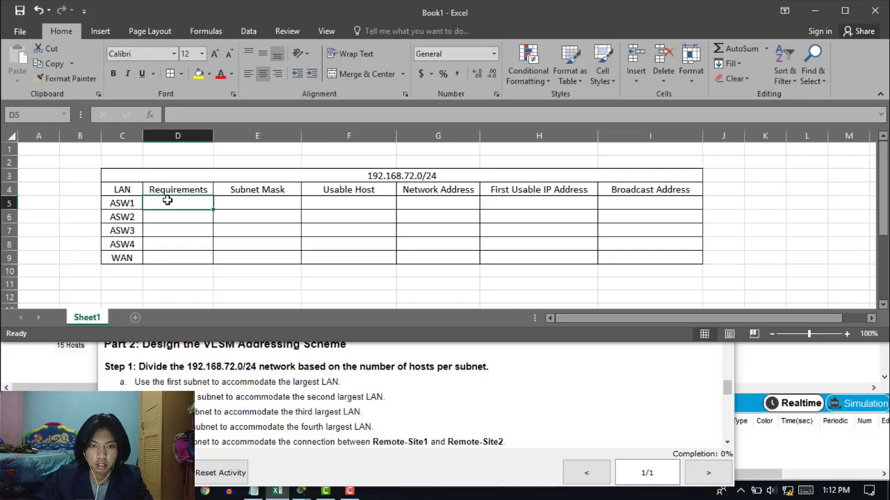
{"action": "type", "text": "7"}
{"action": "key", "text": "Return"}
{"action": "type", "text": "15"}
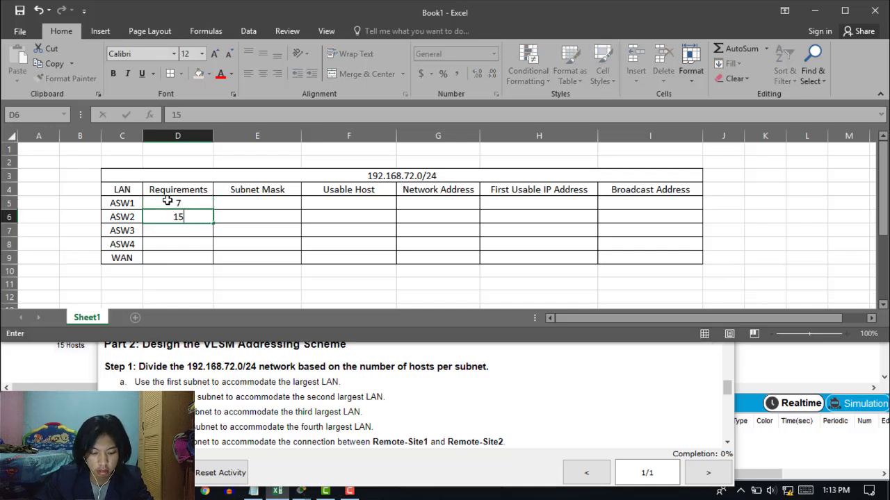
{"action": "key", "text": "Return"}
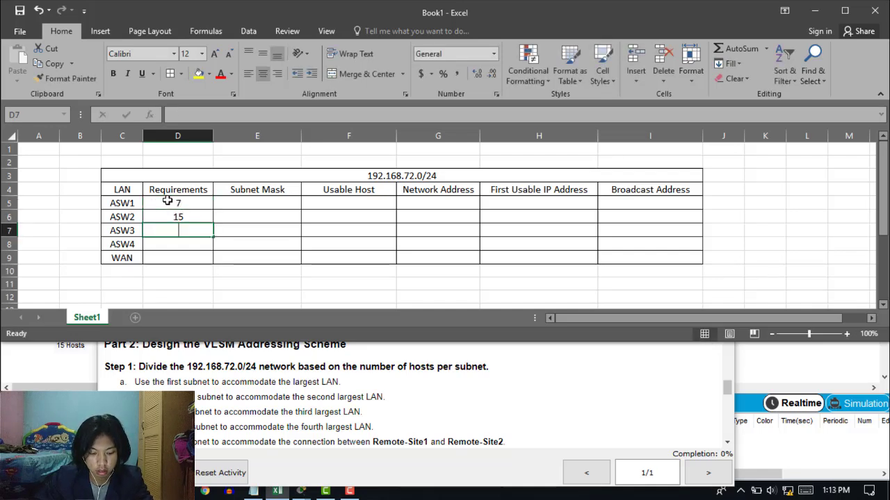
{"action": "type", "text": "29"}
{"action": "key", "text": "Return"}
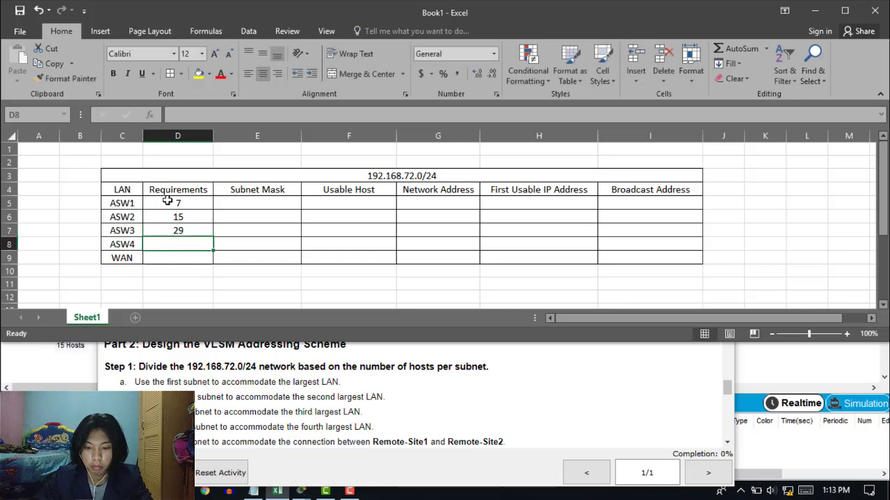
{"action": "type", "text": "28"}
{"action": "key", "text": "Return"}
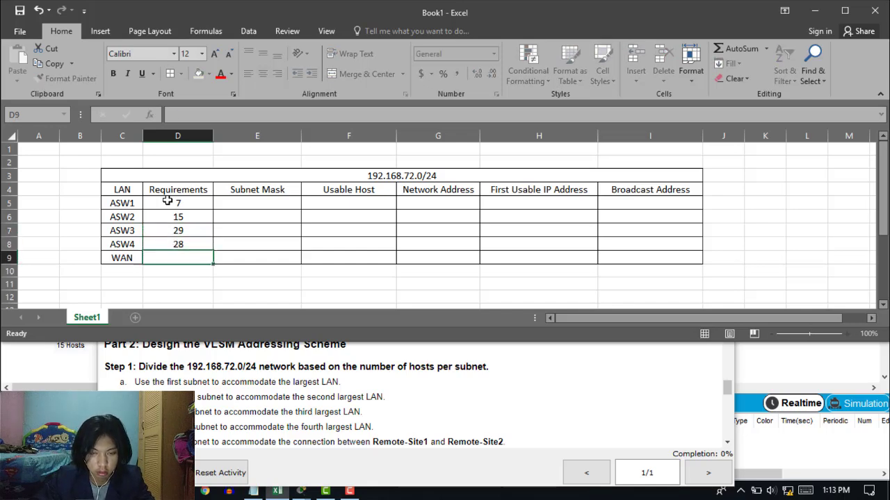
{"action": "type", "text": "2"}
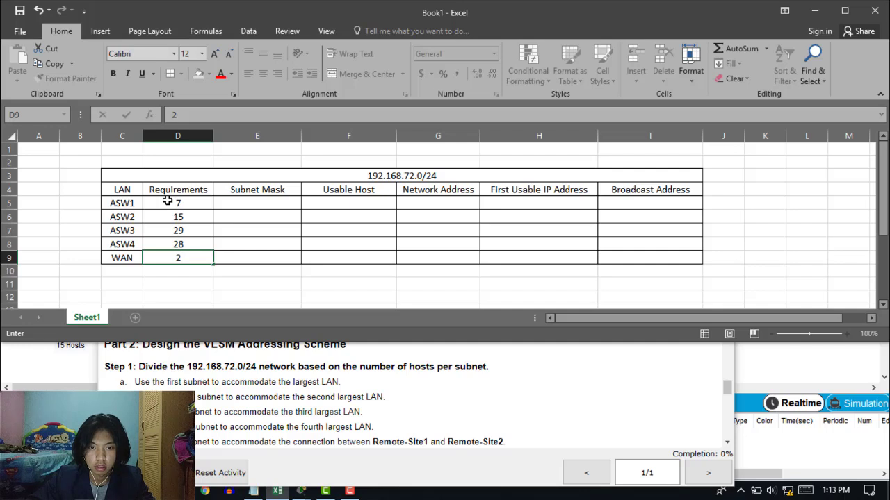
Step: Enter the subnet masks 255.255.255.240 for ASW1 and 255.255.255.224 for ASW2
{"action": "left_click", "coordinate": [238, 203]}
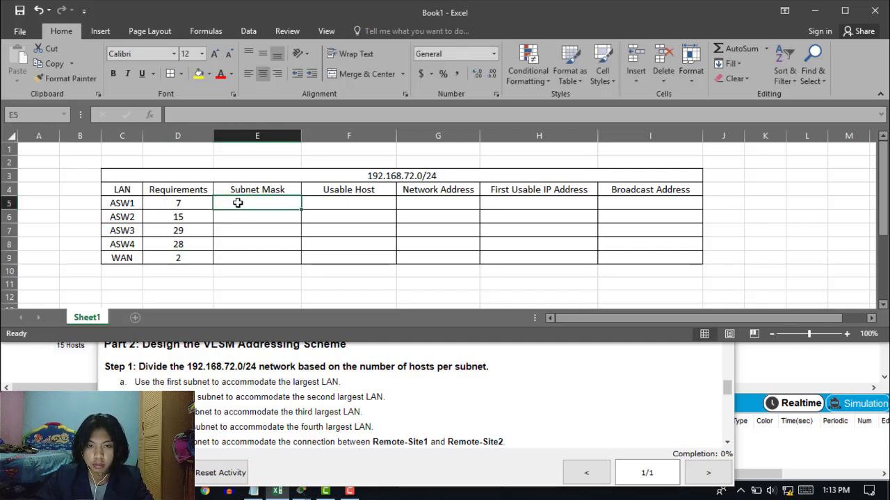
{"action": "type", "text": "255.2"}
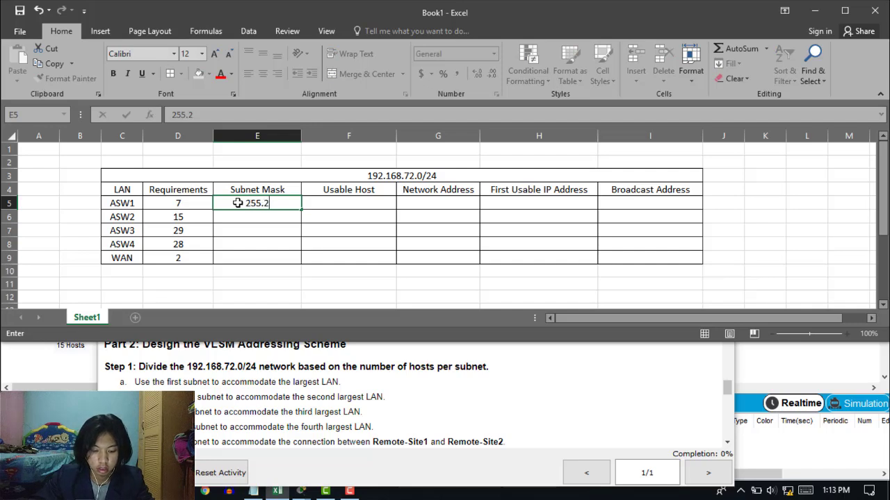
{"action": "type", "text": "55.255.25"}
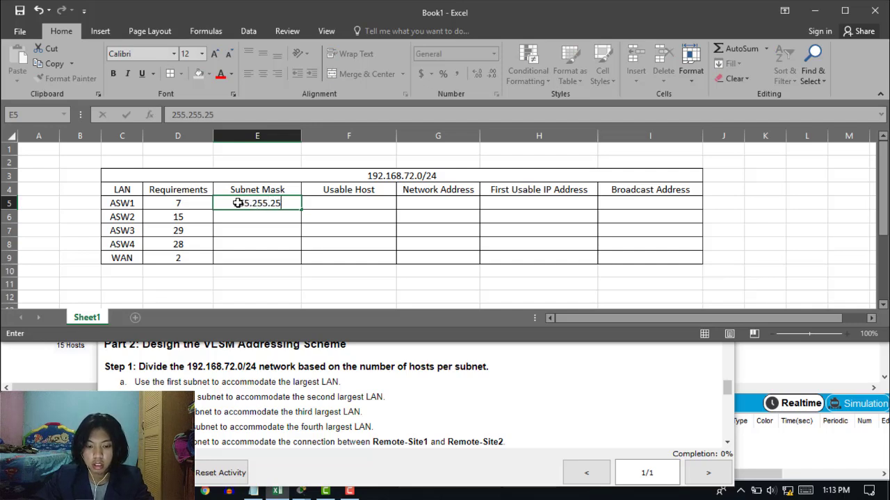
{"action": "type", "text": "40"}
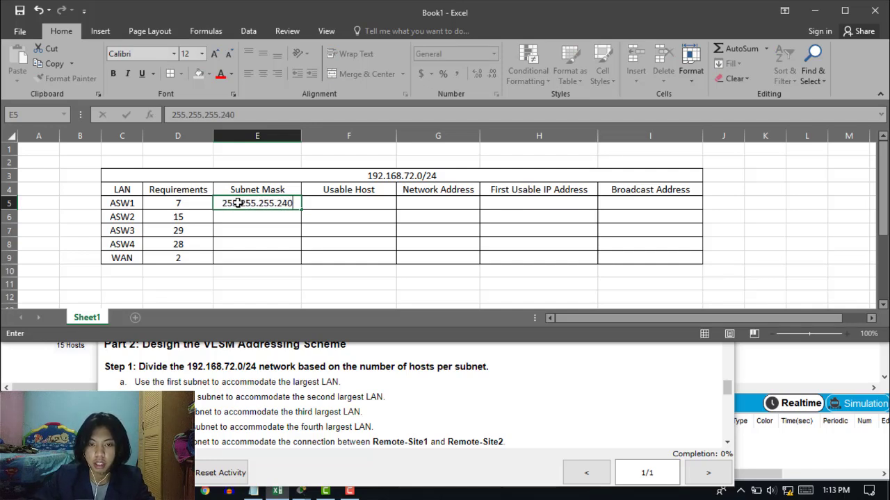
{"action": "key", "text": "Return"}
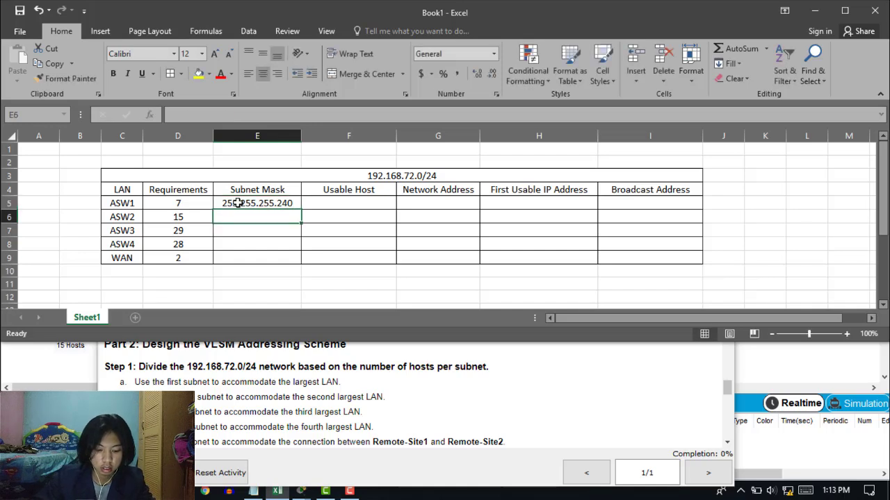
{"action": "type", "text": "255."}
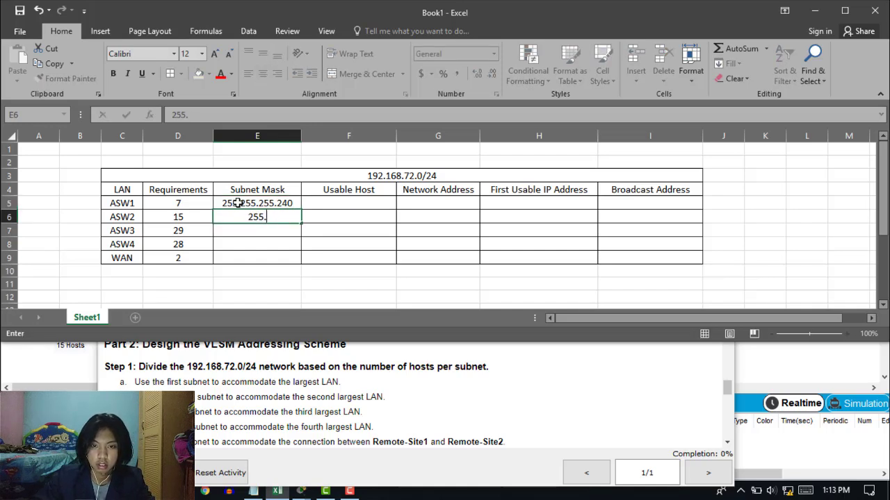
{"action": "type", "text": "255.255.2"}
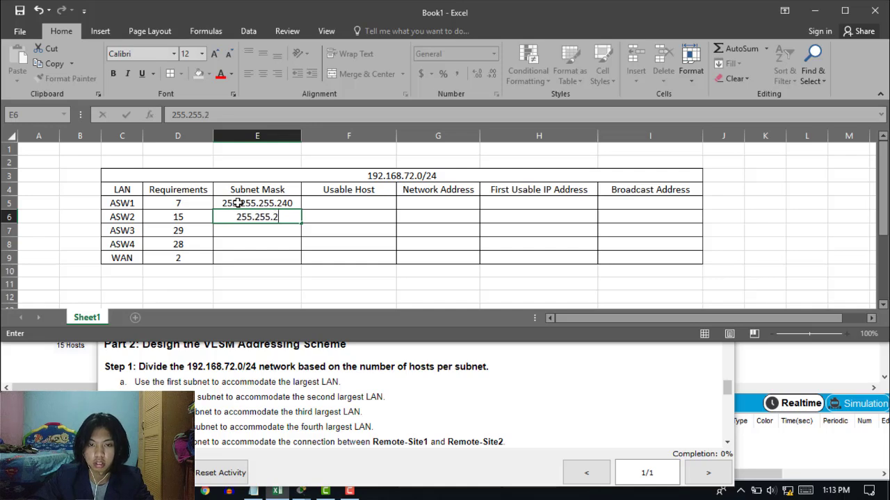
{"action": "type", "text": "24"}
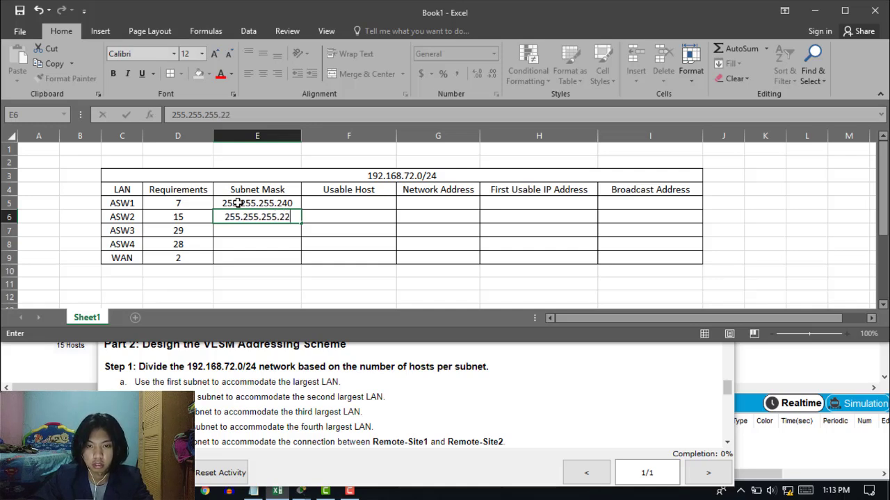
{"action": "key", "text": "Return"}
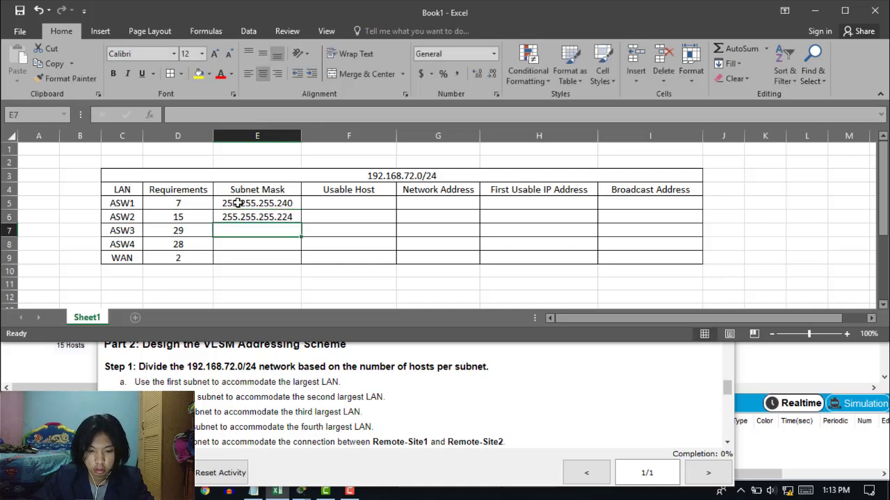
Step: Enter the subnet masks 255.255.255.224 for ASW3 and 255.255.255.192 for ASW4
{"action": "type", "text": "255"}
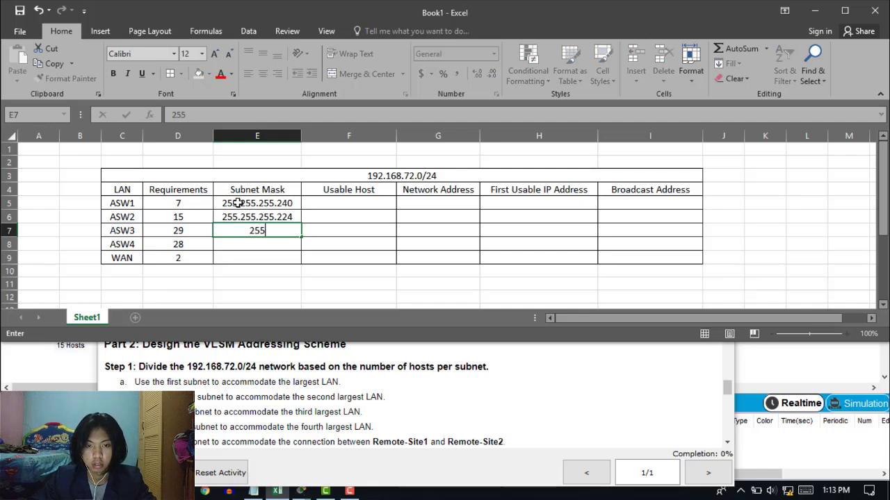
{"action": "type", "text": ".255"}
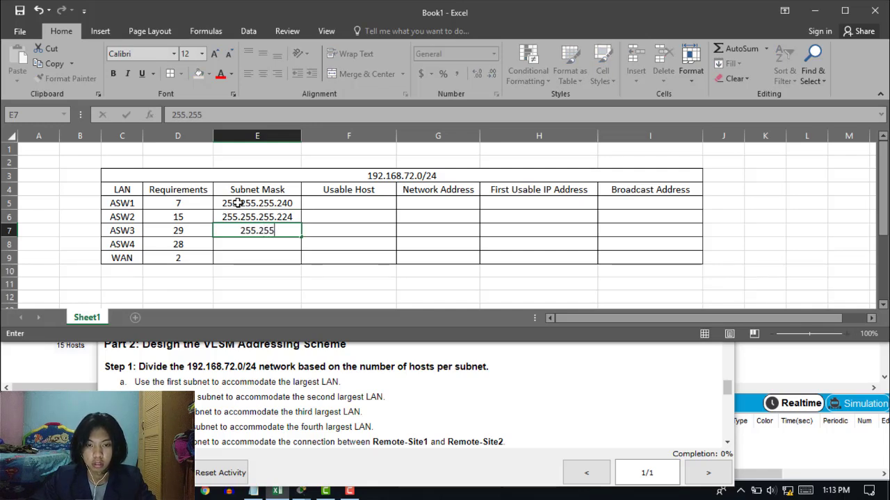
{"action": "type", "text": ".255"}
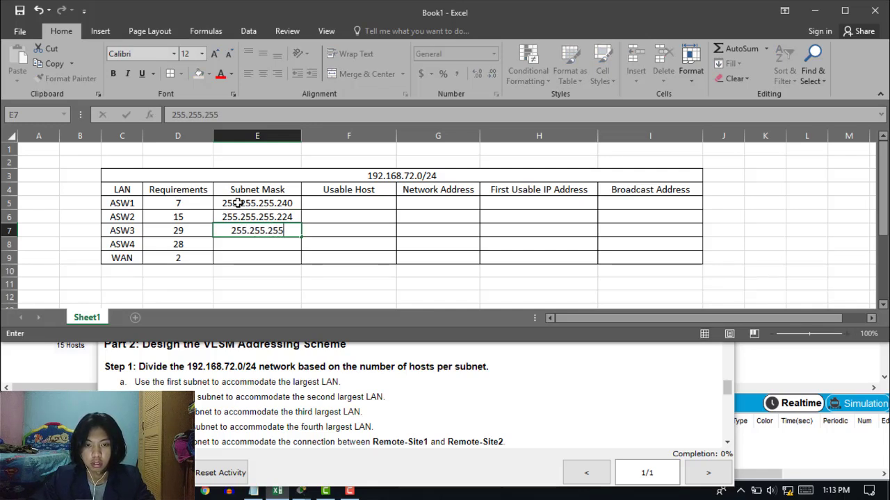
{"action": "type", "text": "."}
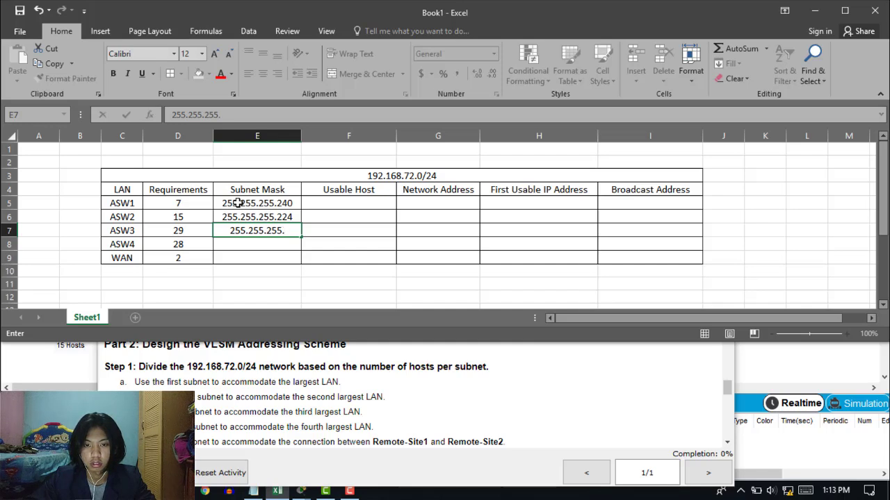
{"action": "type", "text": "224"}
{"action": "key", "text": "Return"}
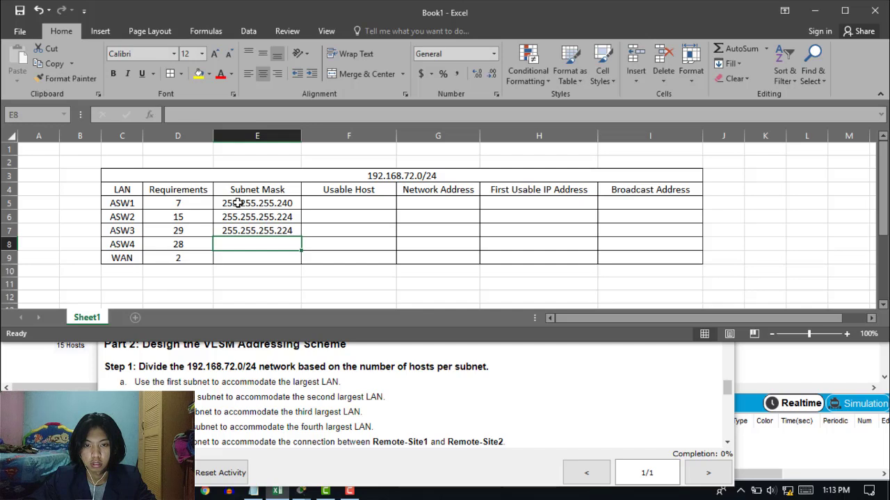
{"action": "type", "text": "255"}
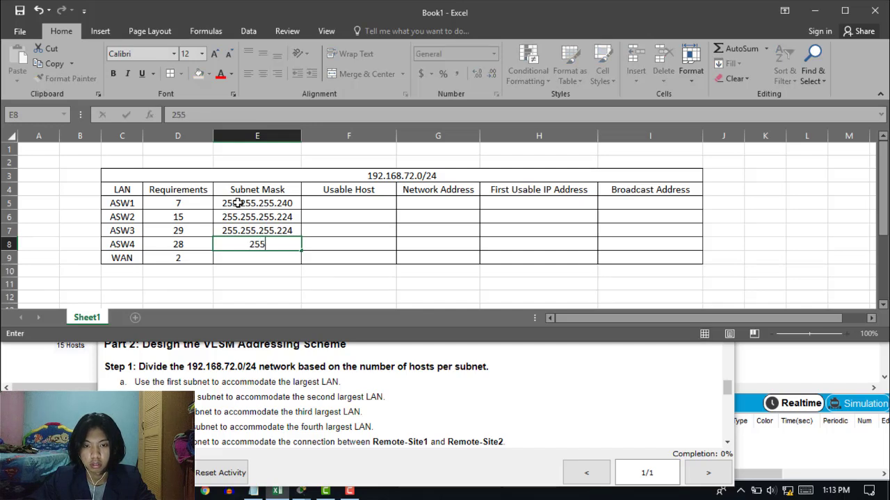
{"action": "type", "text": ".255"}
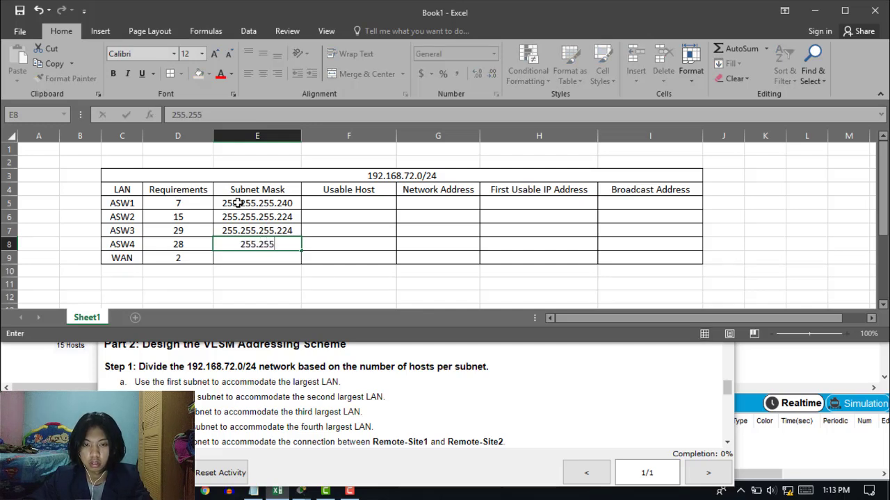
{"action": "type", "text": ".255.255"}
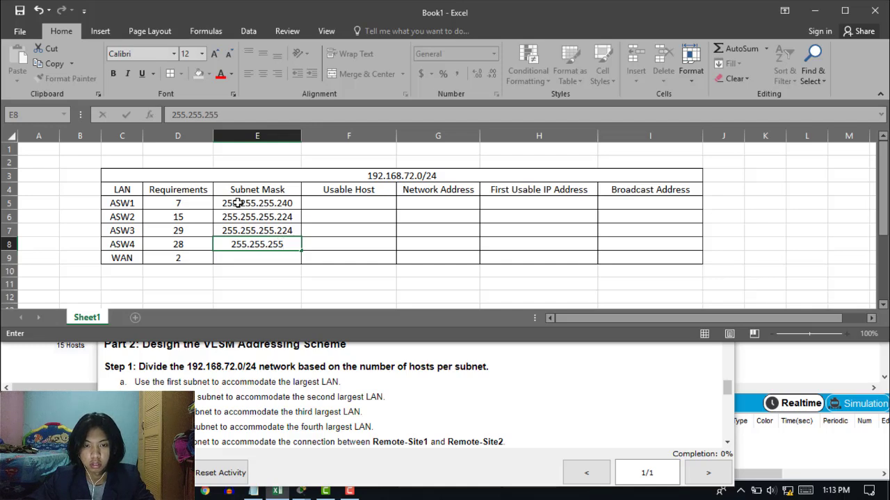
{"action": "type", "text": "19"}
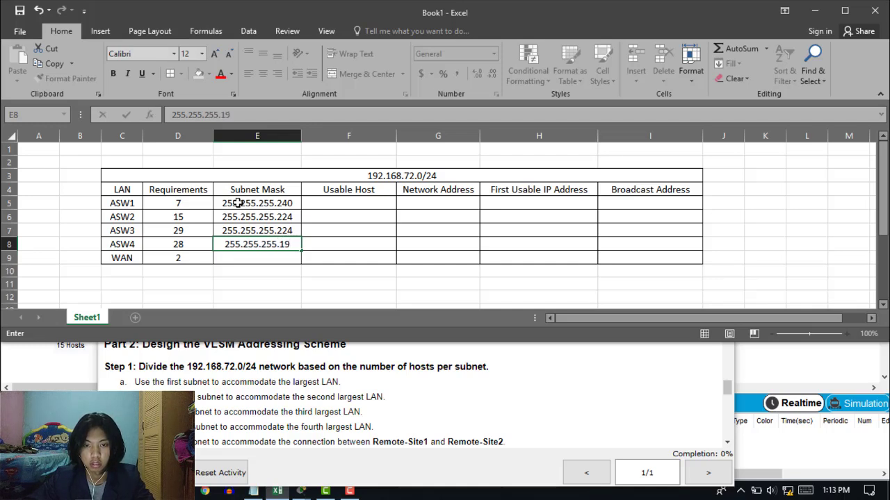
{"action": "type", "text": "2"}
{"action": "key", "text": "Return"}
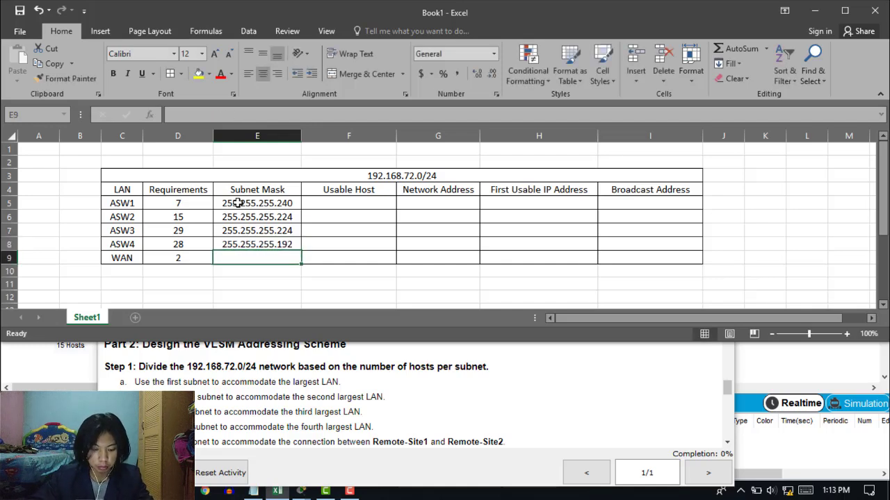
Step: Enter the subnet mask 255.255.255.252 for WAN
{"action": "type", "text": "255."}
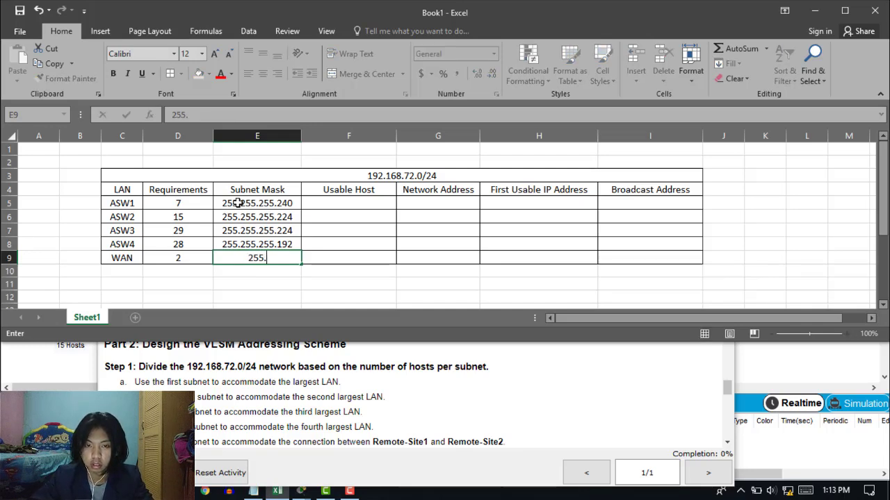
{"action": "type", "text": "255"}
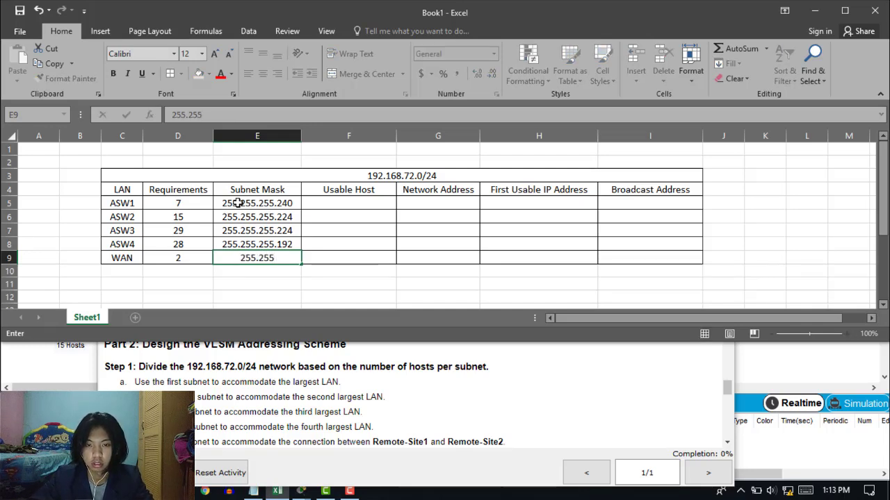
{"action": "type", "text": ".255."}
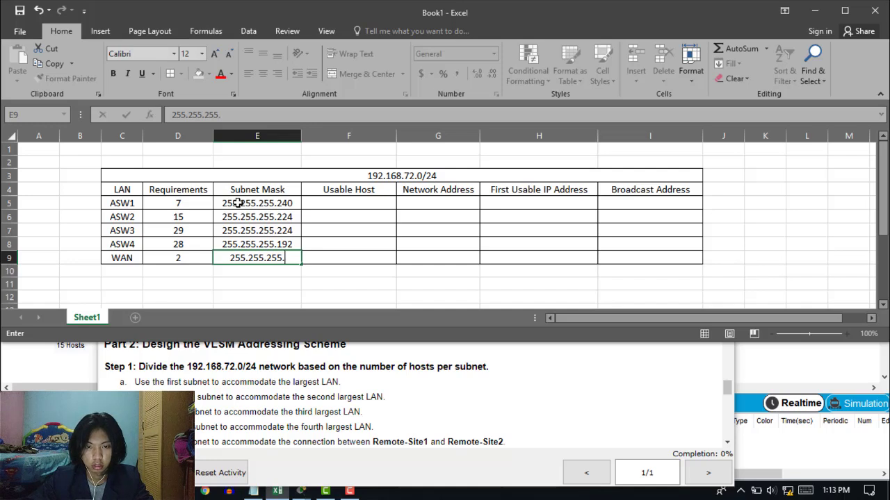
{"action": "type", "text": "252"}
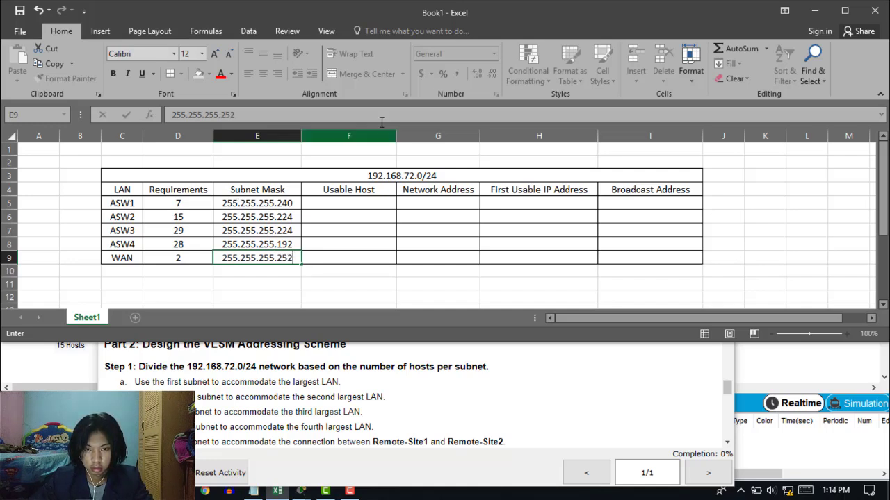
Step: Enter 14 as the usable host count for ASW1
{"action": "left_click", "coordinate": [355, 201]}
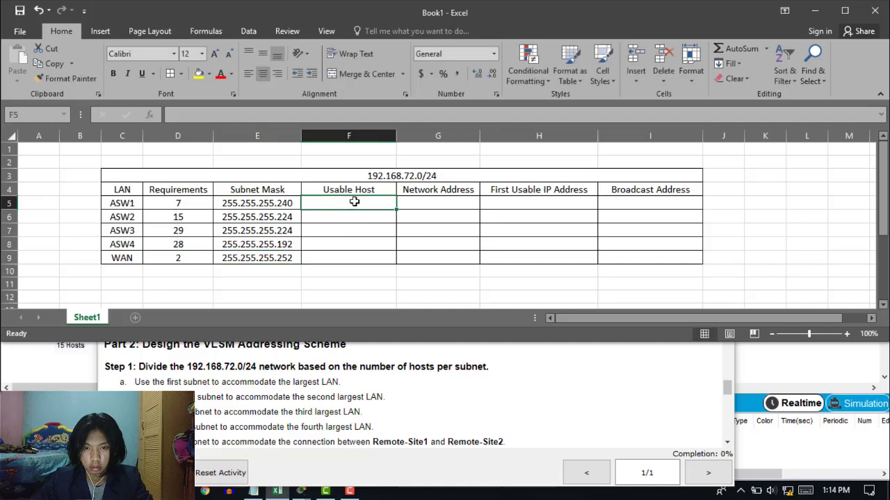
{"action": "type", "text": "4"}
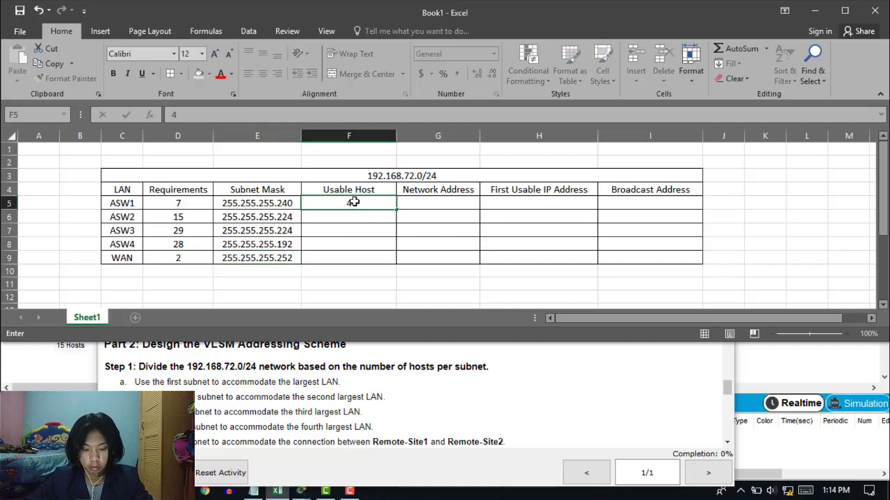
{"action": "key", "text": "Return"}
{"action": "left_click", "coordinate": [354, 201]}
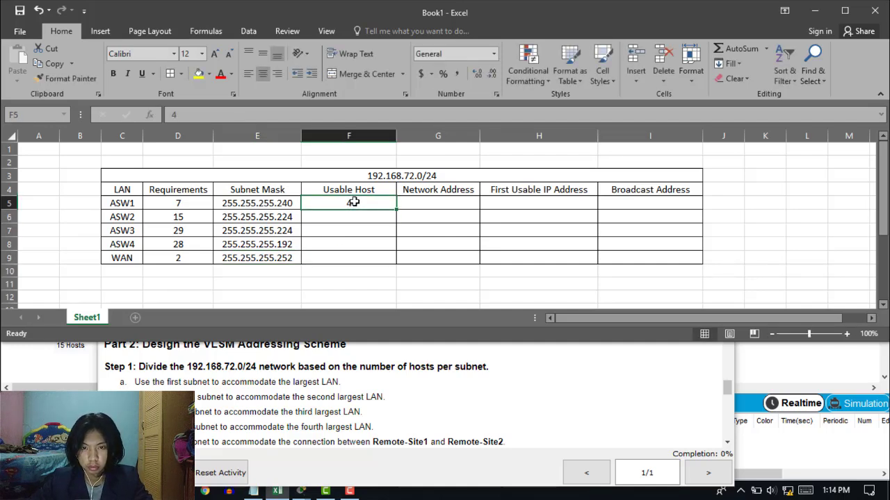
{"action": "type", "text": "14"}
{"action": "key", "text": "Return"}
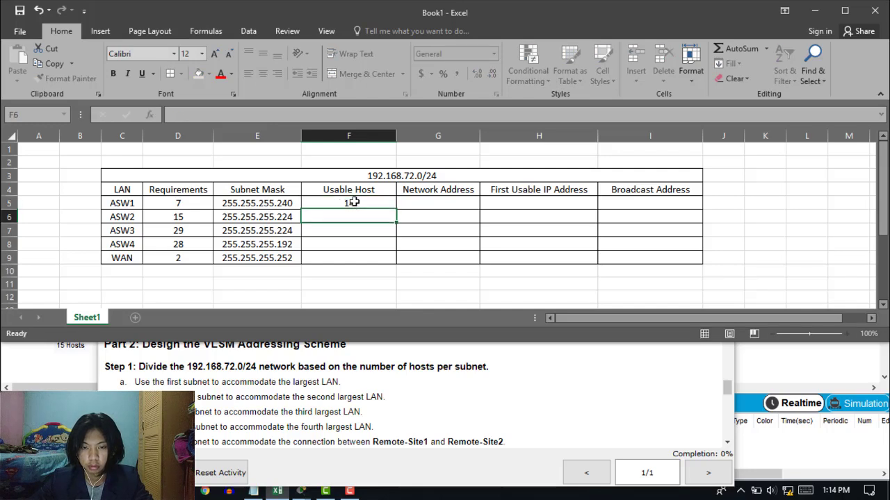
Step: Fill in the usable host counts 30, 30, 62 and 2 for ASW2, ASW3, ASW4 and WAN
{"action": "type", "text": "30"}
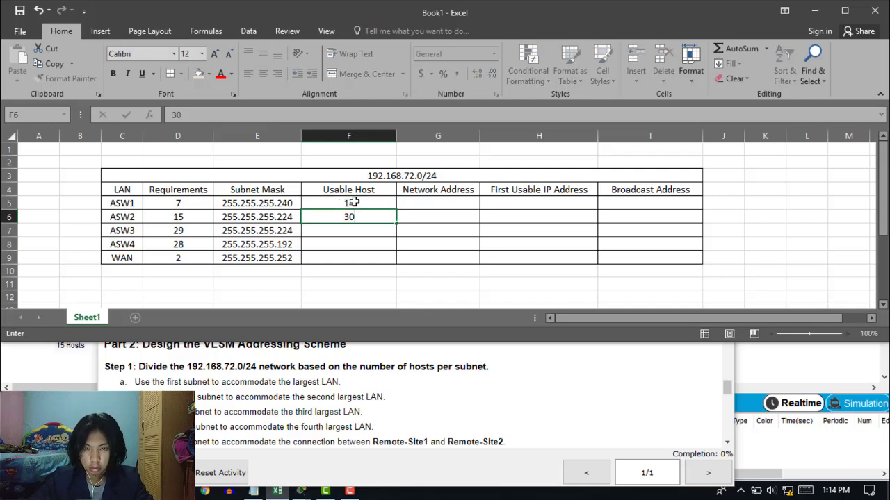
{"action": "key", "text": "Return"}
{"action": "type", "text": "30"}
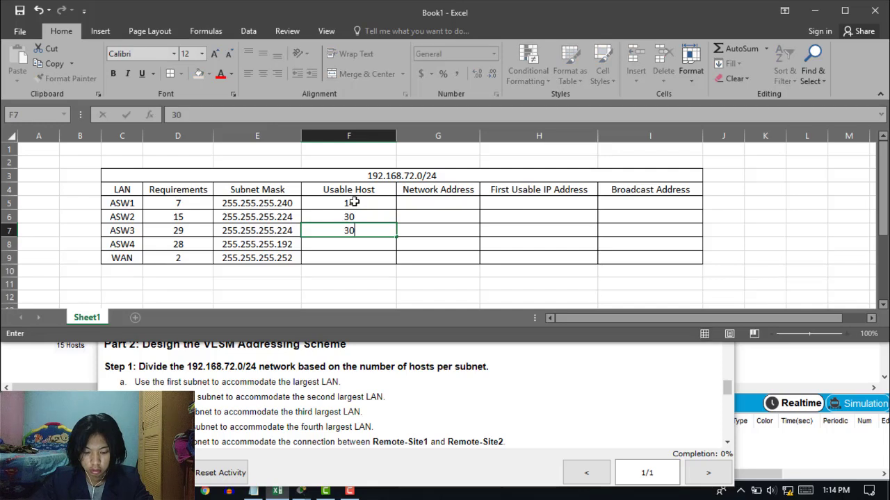
{"action": "key", "text": "Return"}
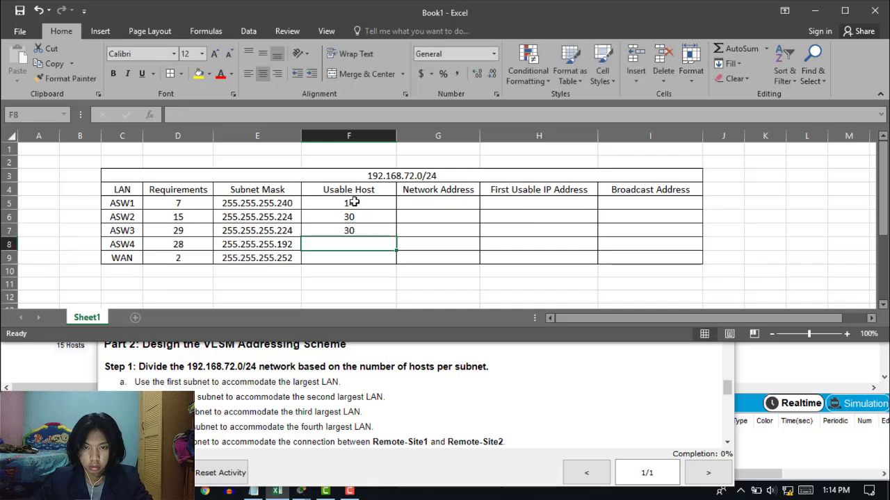
{"action": "type", "text": "62"}
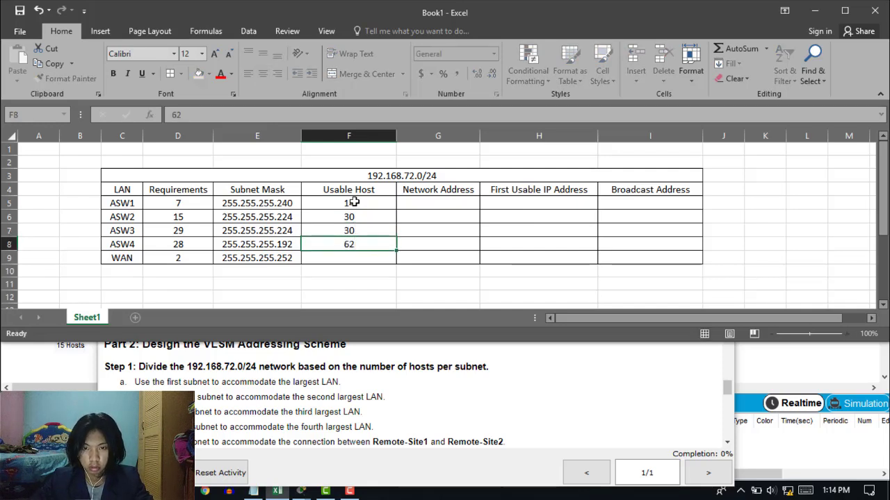
{"action": "key", "text": "Return"}
{"action": "type", "text": "2"}
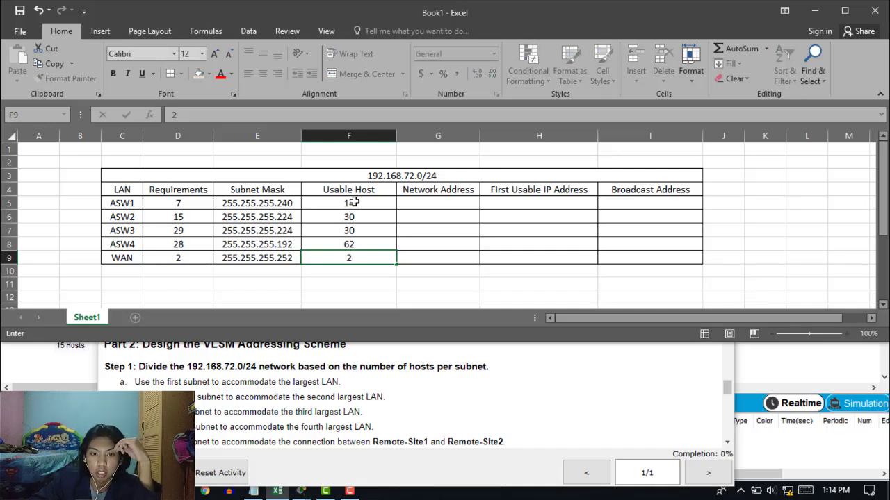
Step: Highlight the first-subnet instruction in the PT Activity window, and enter 192.168.72.0 as ASW4's network address in the Excel table
{"action": "left_click", "coordinate": [288, 412]}
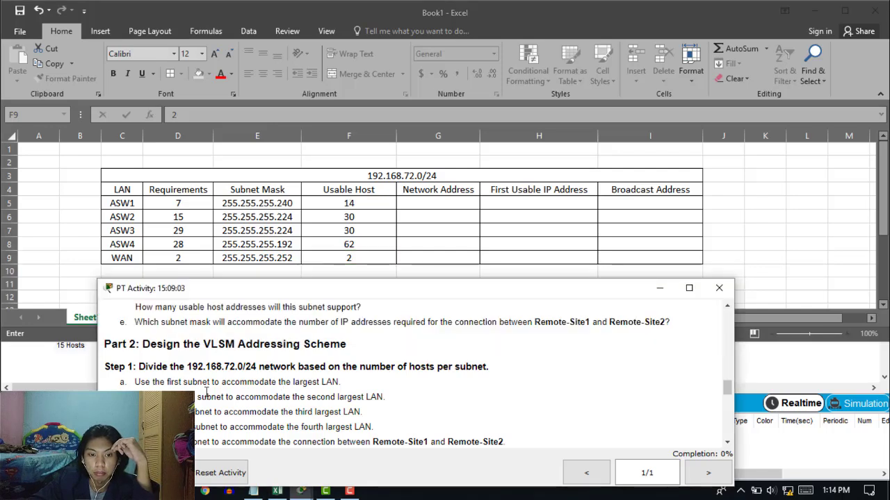
{"action": "left_click_drag", "start_coordinate": [136, 383], "coordinate": [353, 390]}
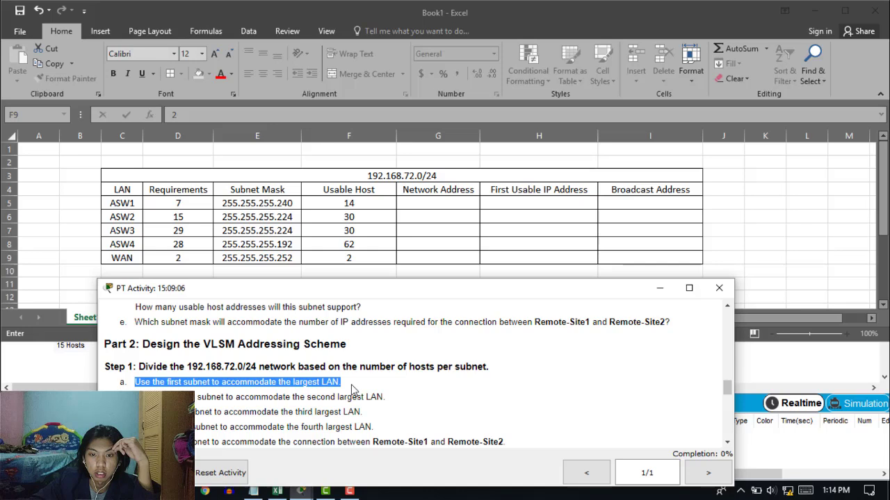
{"action": "left_click", "coordinate": [444, 243]}
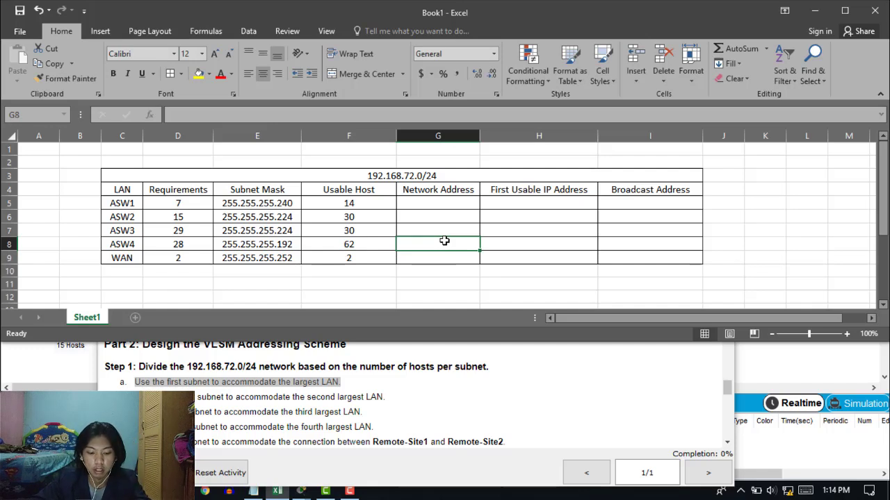
{"action": "type", "text": "1"}
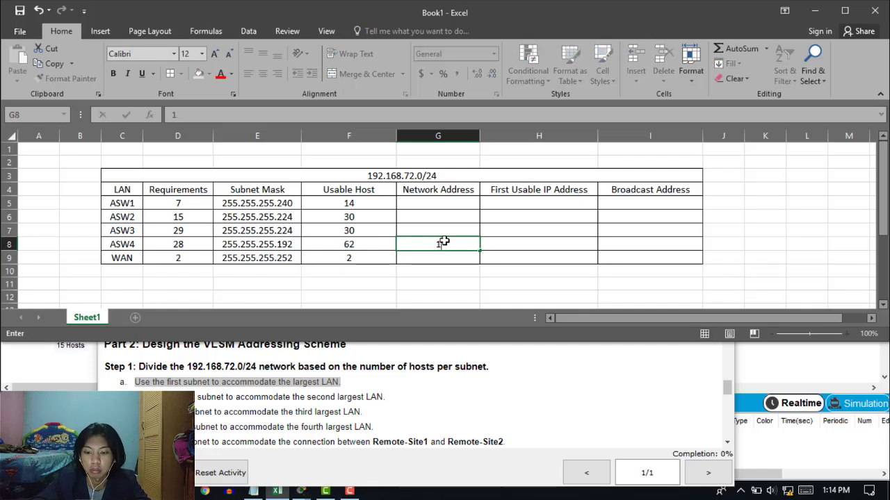
{"action": "type", "text": "92.168."}
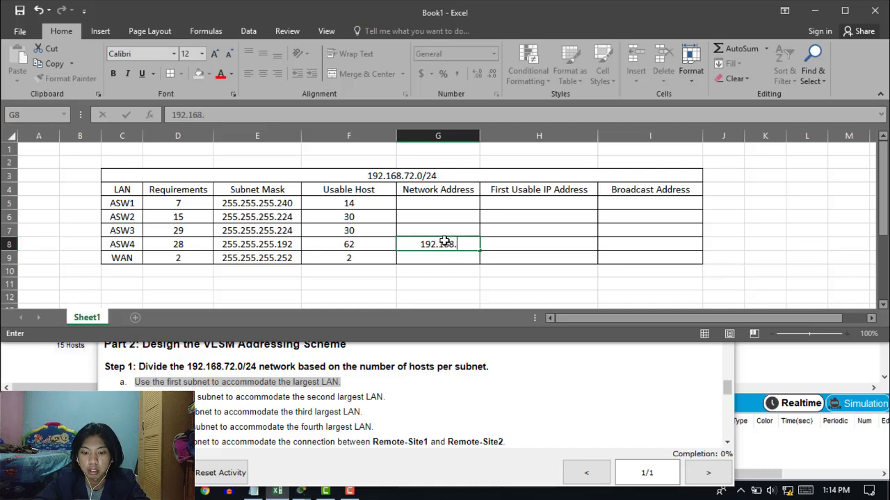
{"action": "type", "text": "72."}
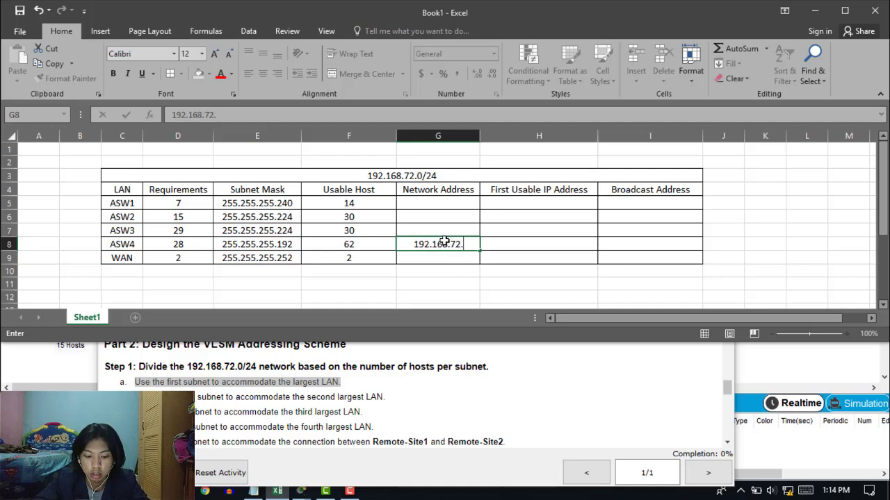
{"action": "type", "text": "0"}
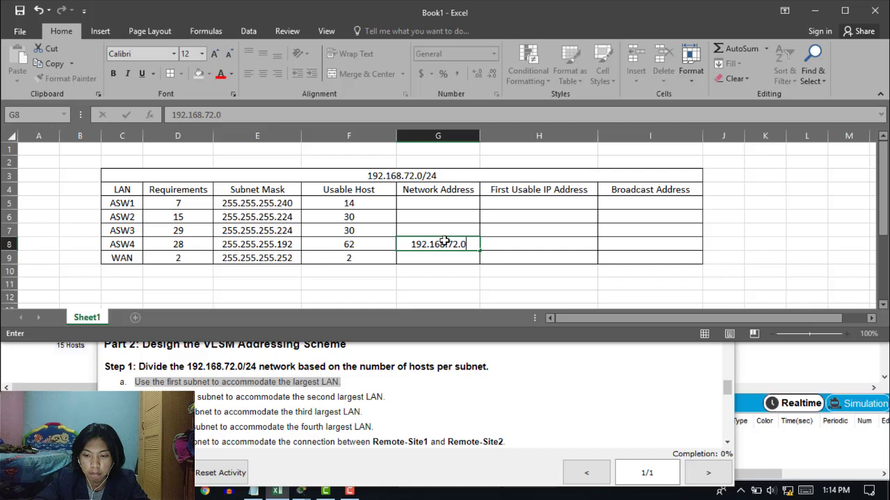
{"action": "key", "text": "Tab"}
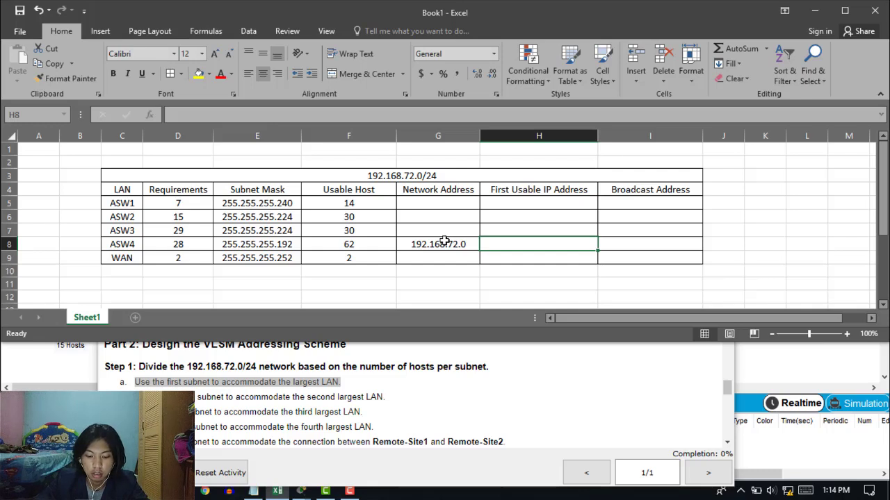
Step: Enter 192.168.72.1 as the first usable IP address and 192.168.72.63 as the broadcast address for ASW4
{"action": "type", "text": "1"}
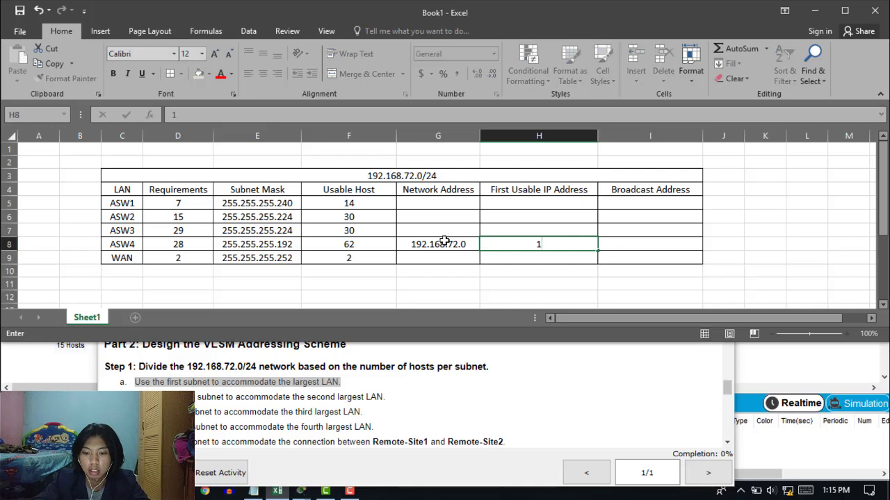
{"action": "type", "text": "92.168."}
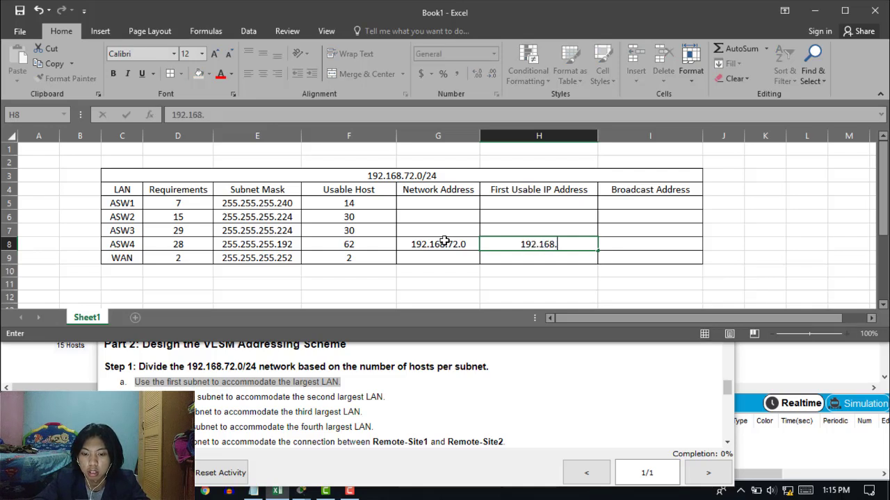
{"action": "type", "text": "72.1"}
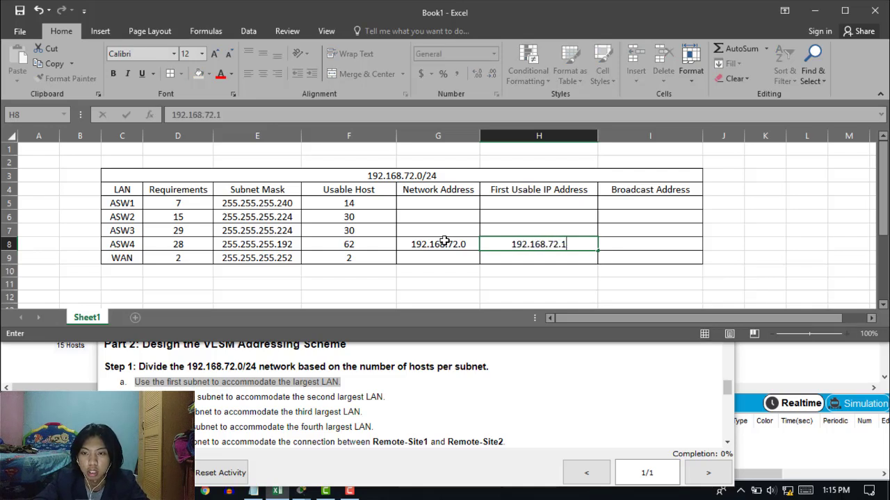
{"action": "key", "text": "Tab"}
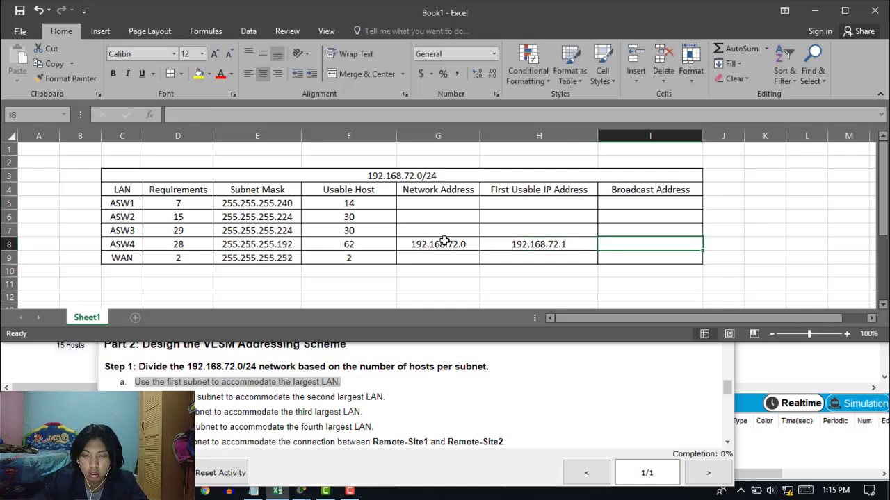
{"action": "type", "text": "192."}
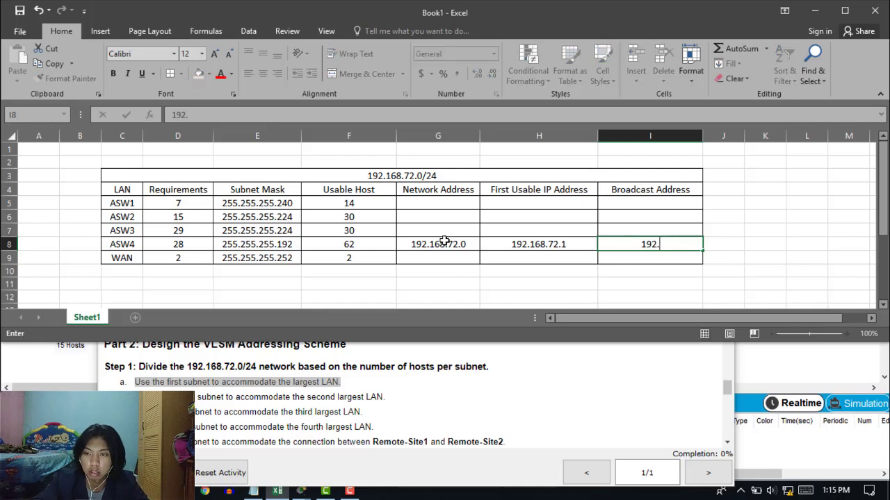
{"action": "type", "text": "168."}
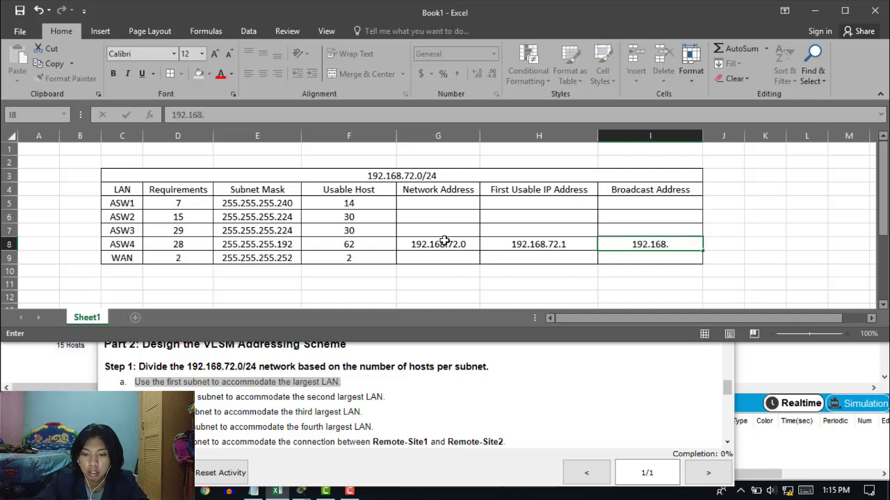
{"action": "type", "text": "72.63"}
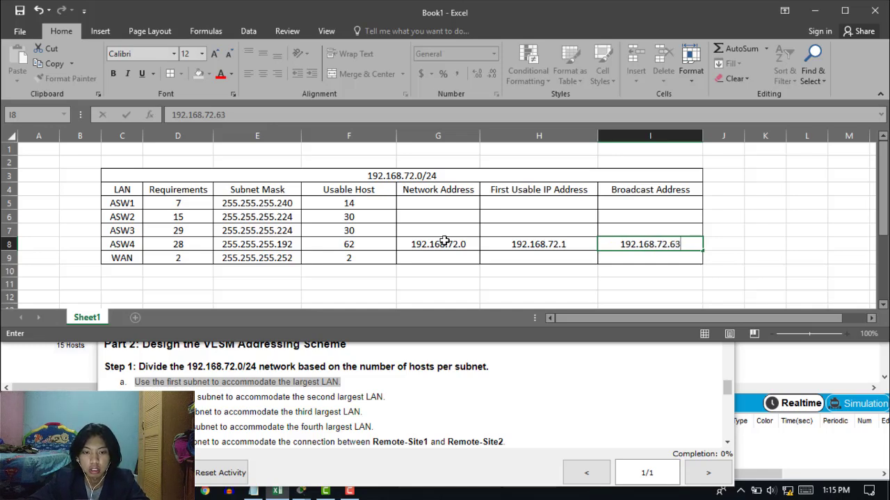
Step: Highlight the second-largest LAN instruction in the PT Activity window, and enter 192.168.72.64 as ASW3's network address in the Excel table
{"action": "left_click_drag", "start_coordinate": [167, 397], "coordinate": [384, 398]}
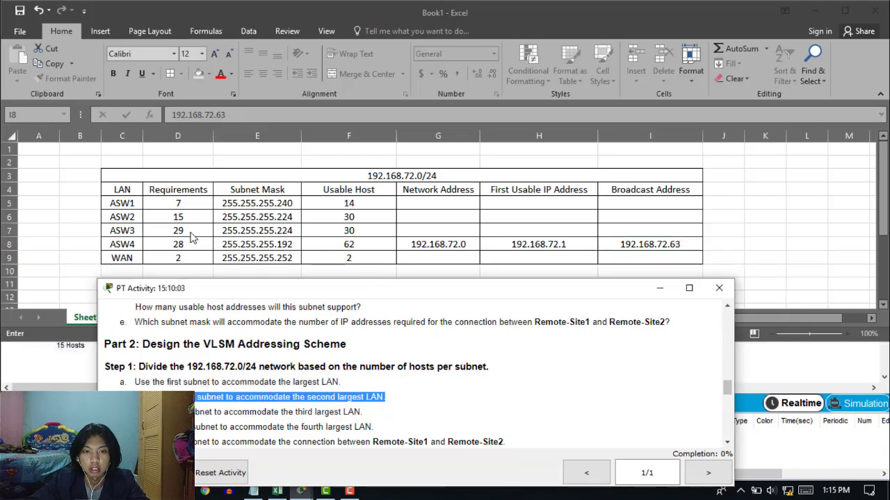
{"action": "left_click", "coordinate": [415, 231]}
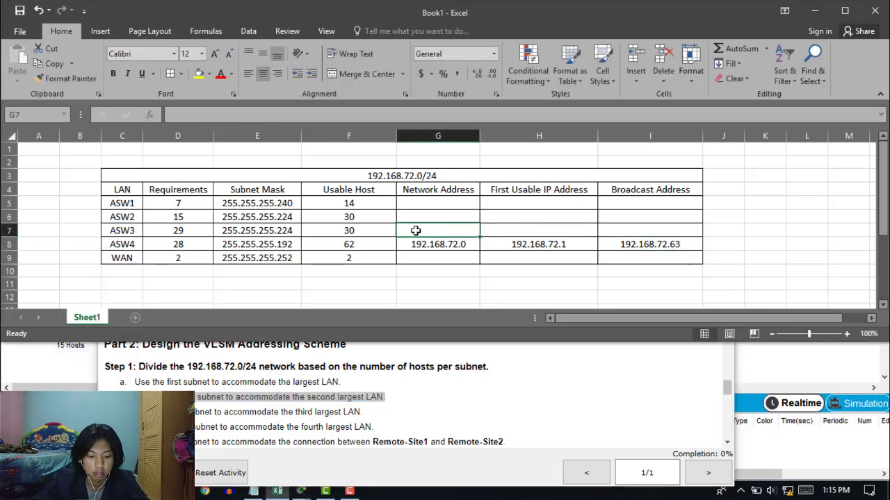
{"action": "type", "text": "192.1"}
{"action": "type", "text": "6"}
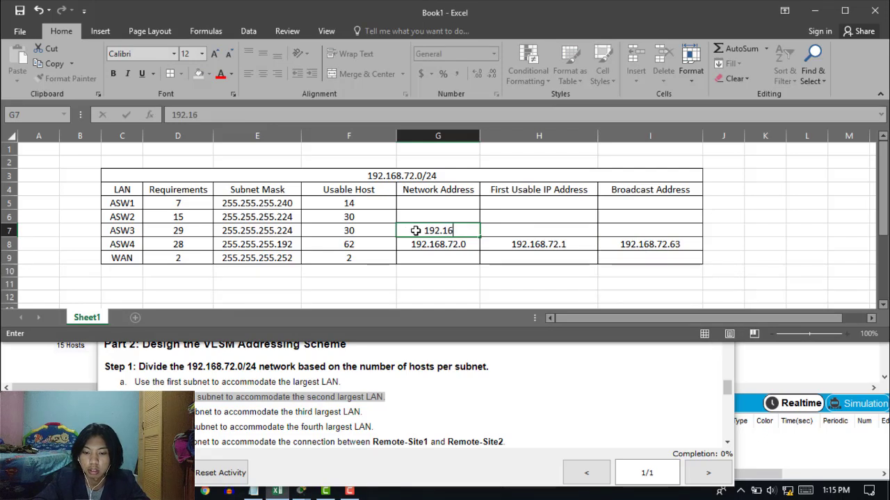
{"action": "type", "text": "8.72."}
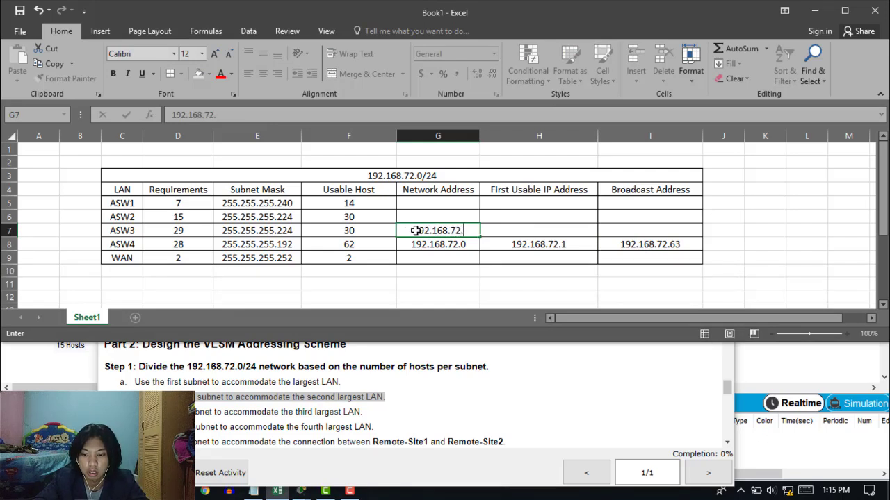
{"action": "type", "text": "64"}
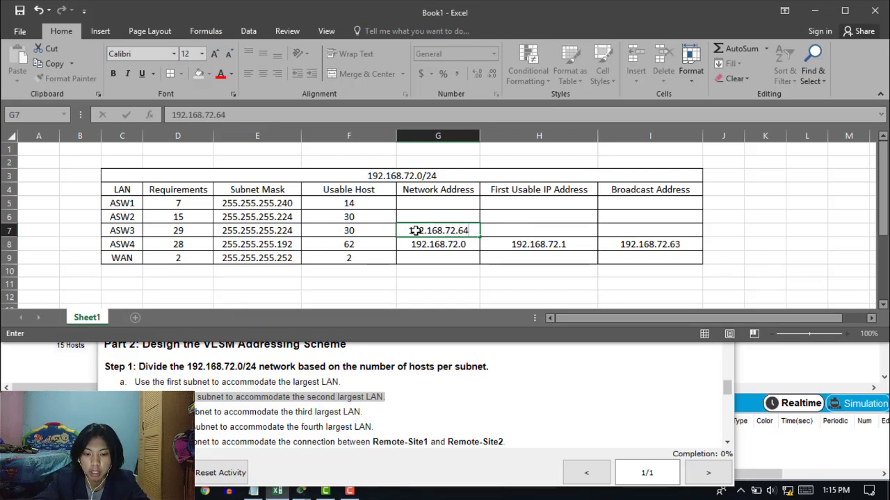
{"action": "key", "text": "Tab"}
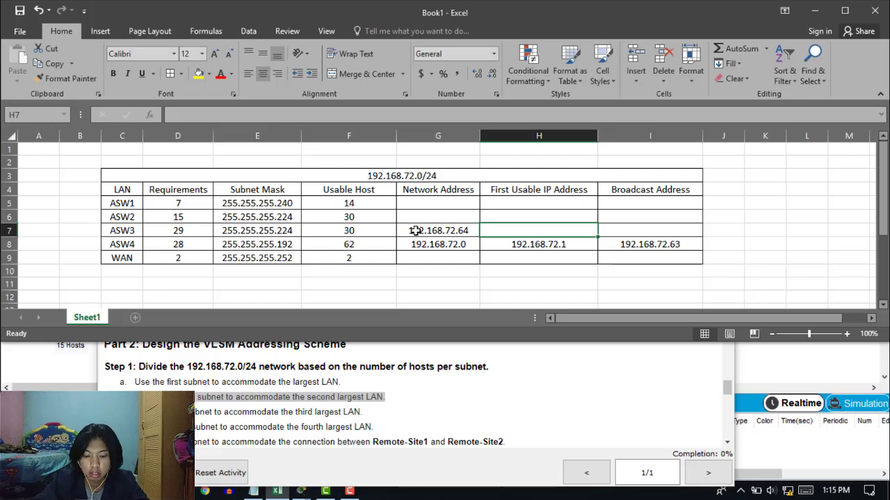
Step: Enter 192.168.72.65 as the first usable IP address and 192.168.72.95 as the broadcast address for ASW3
{"action": "type", "text": "192.168"}
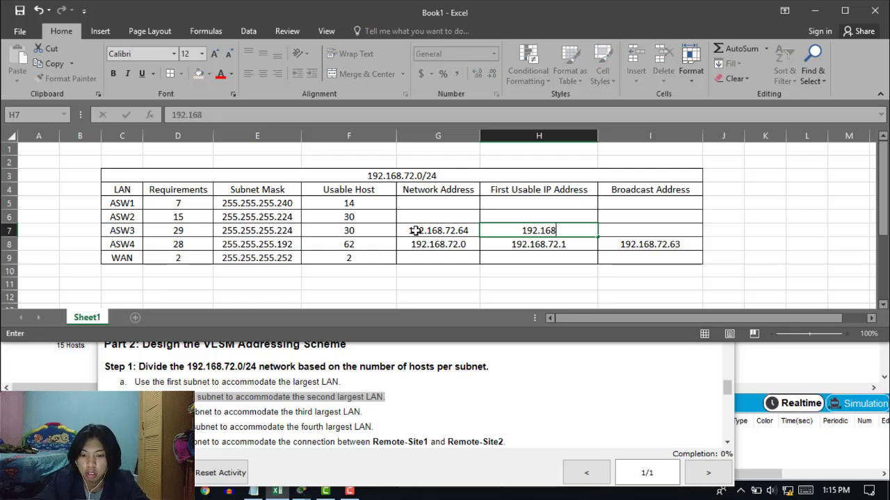
{"action": "type", "text": ".72."}
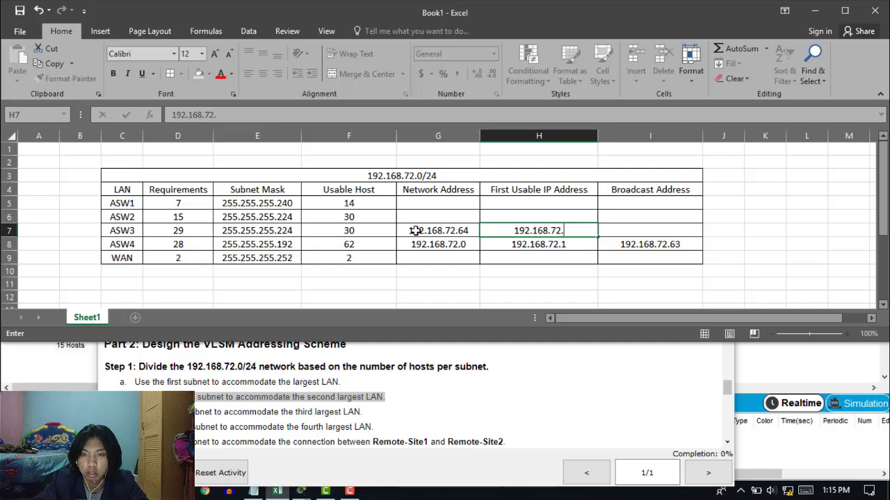
{"action": "type", "text": "65"}
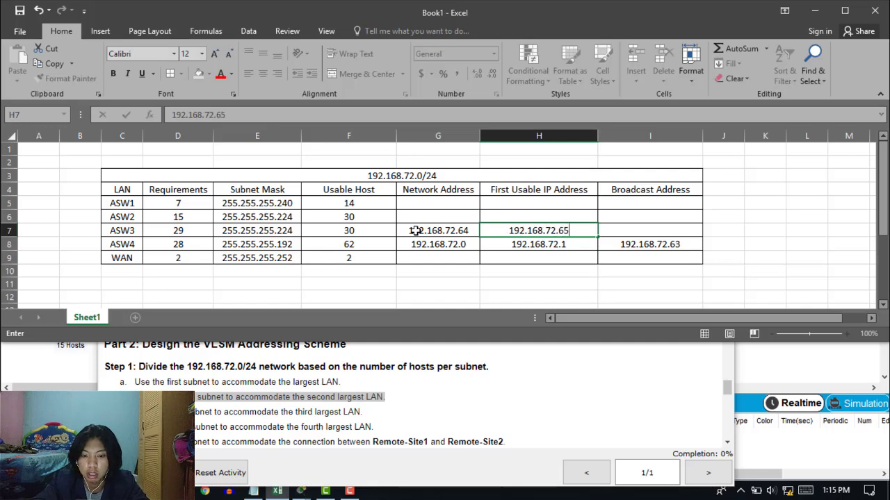
{"action": "key", "text": "Tab"}
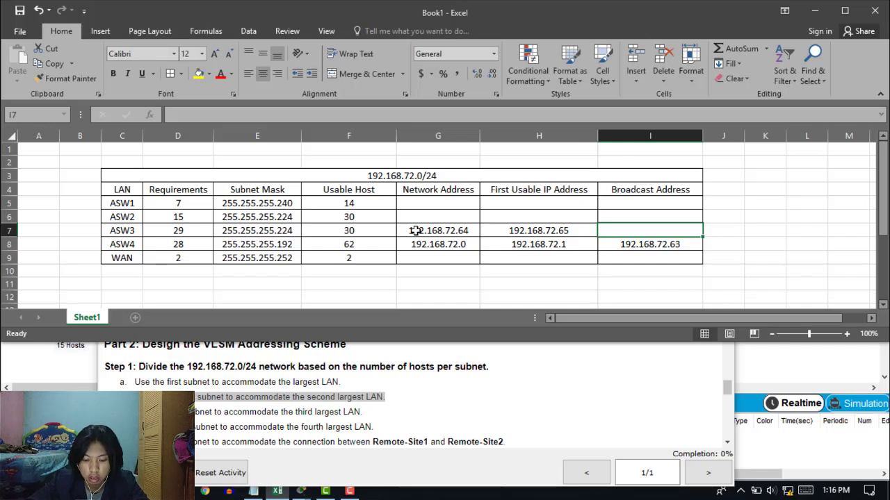
{"action": "type", "text": "192."}
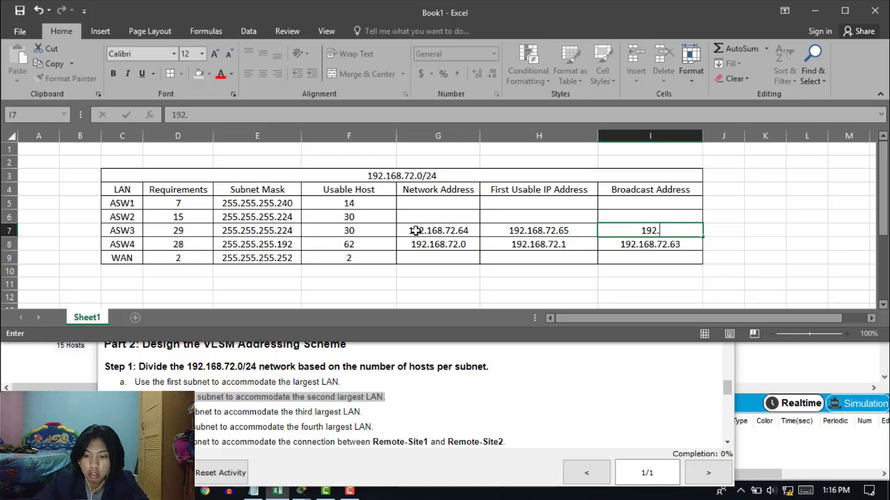
{"action": "type", "text": "168.72"}
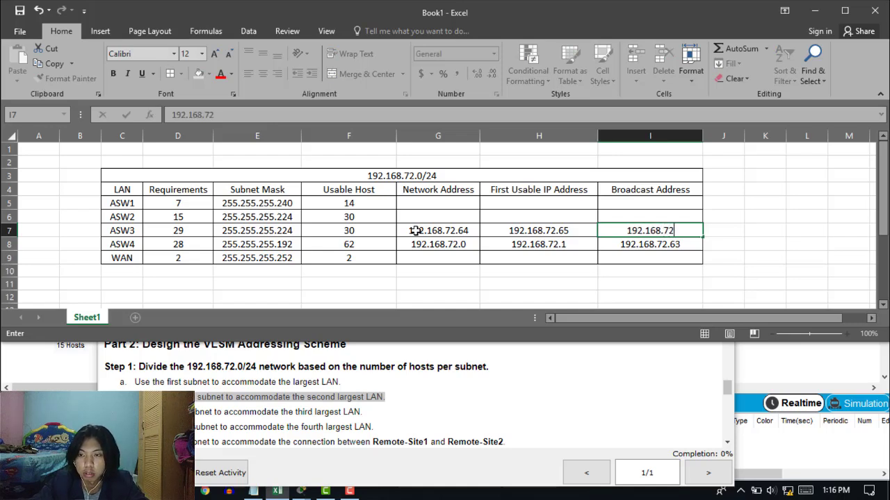
{"action": "type", "text": ".92"}
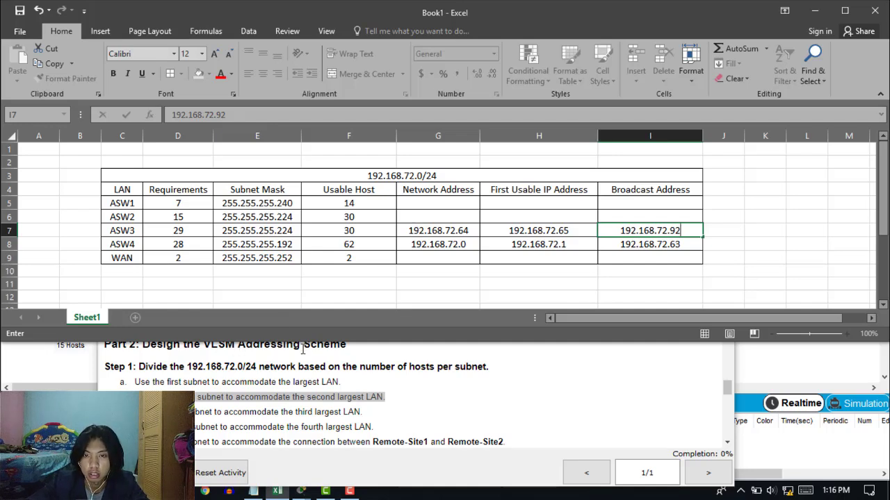
{"action": "key", "text": "BackSpace"}
{"action": "type", "text": "5"}
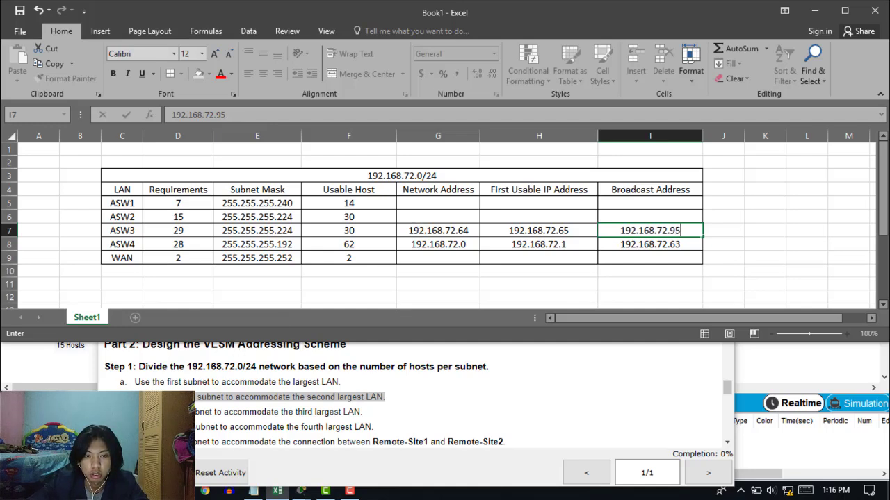
Step: Highlight the third-largest LAN instruction in the PT Activity window, and enter 192.168.72.96 as ASW2's network address in the Excel table
{"action": "left_click_drag", "start_coordinate": [174, 412], "coordinate": [362, 413]}
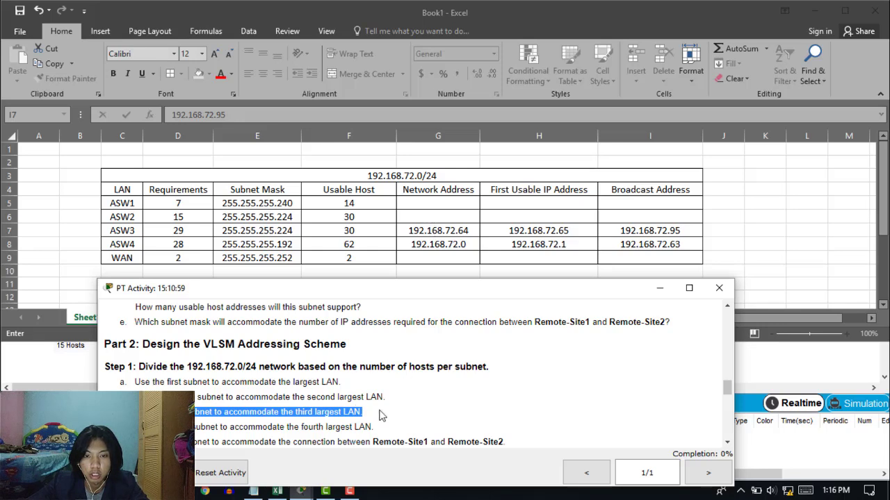
{"action": "left_click", "coordinate": [419, 214]}
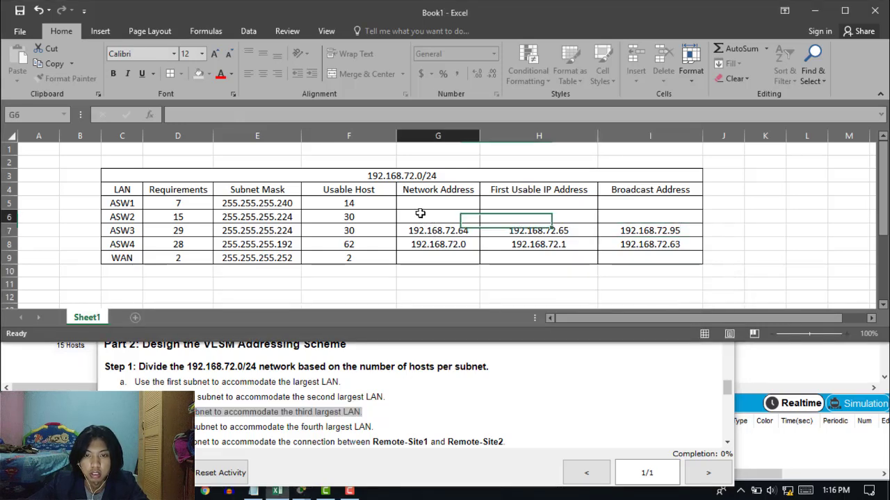
{"action": "type", "text": "19"}
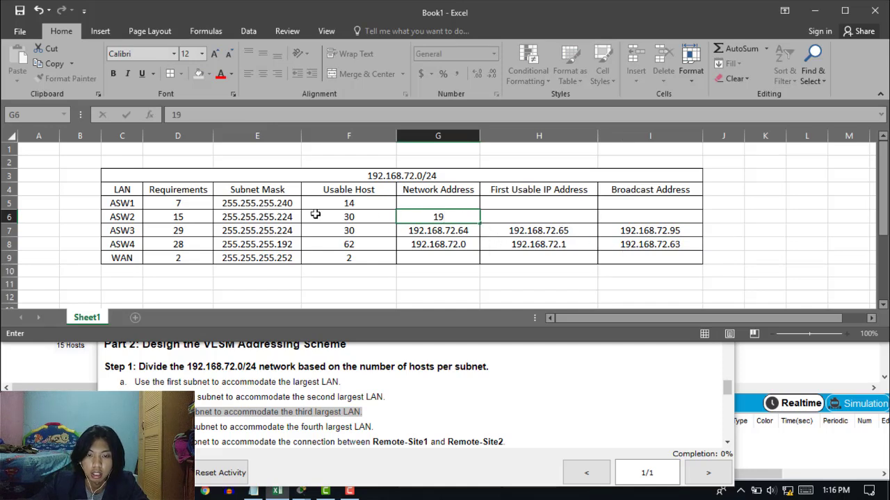
{"action": "type", "text": "2.1"}
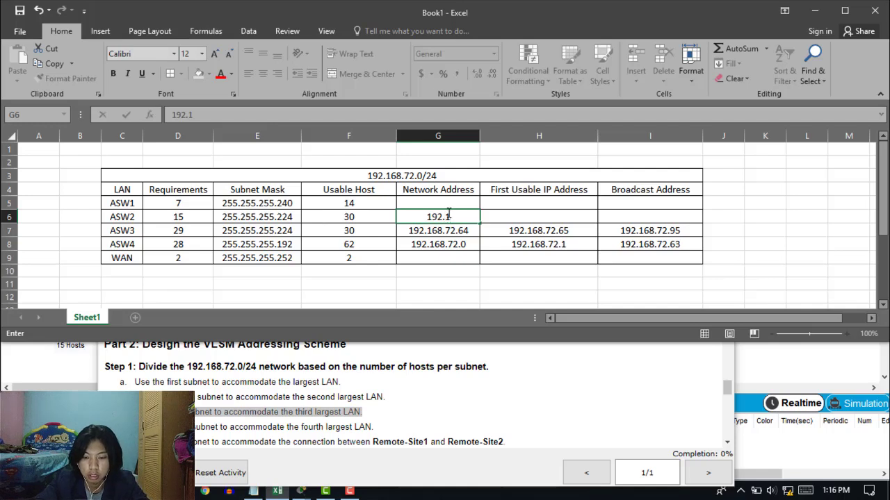
{"action": "type", "text": "68.72."}
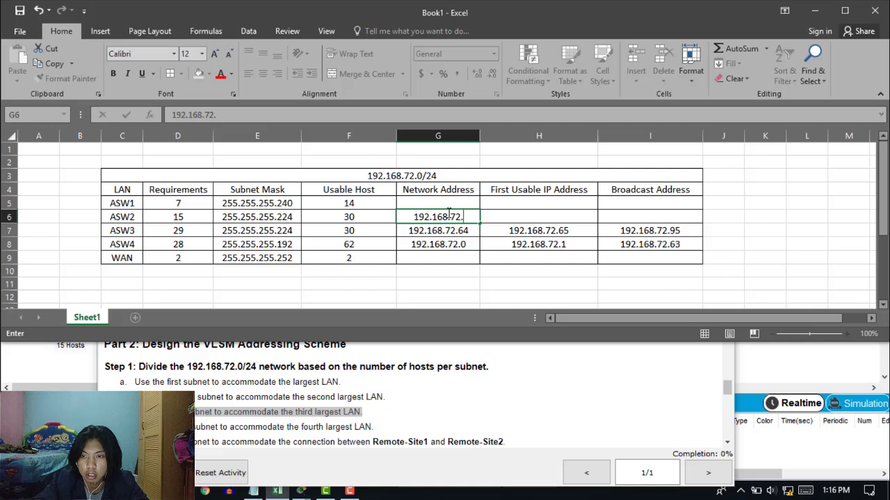
{"action": "type", "text": "96"}
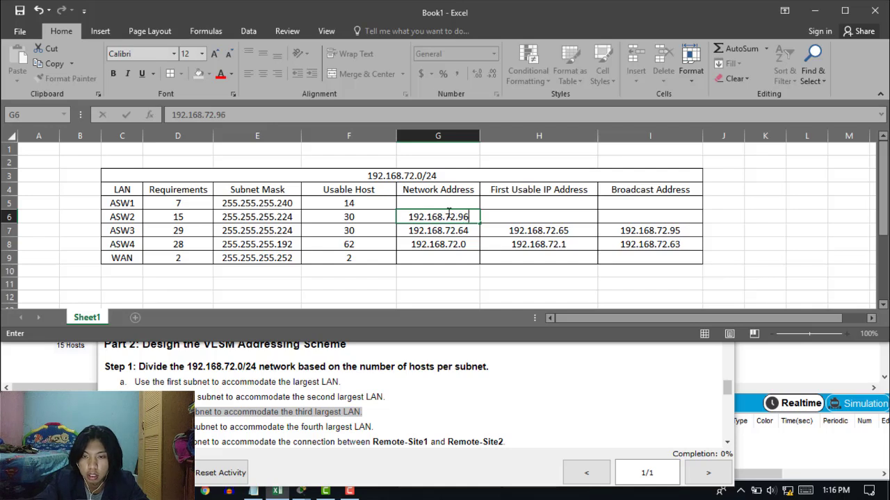
Step: Enter 192.168.72.97 as the first usable IP address and 192.168.72.127 as the broadcast address for ASW2
{"action": "left_click", "coordinate": [540, 211]}
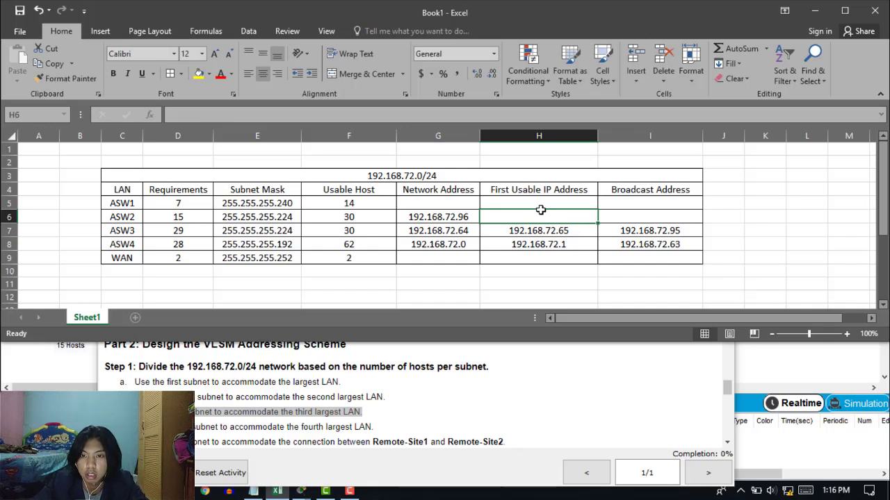
{"action": "type", "text": "192"}
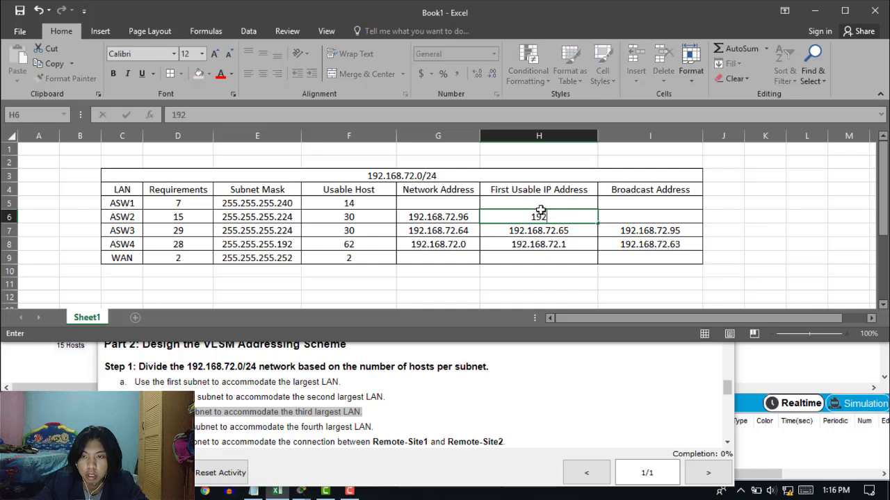
{"action": "type", "text": ".168"}
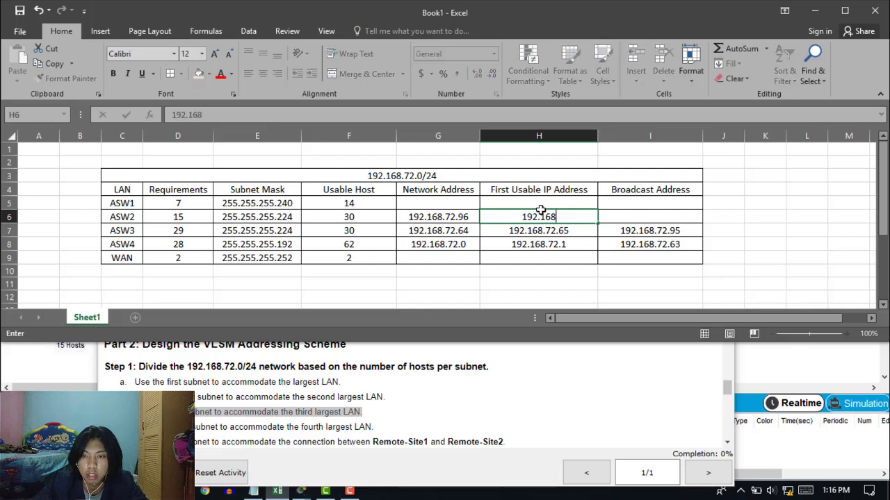
{"action": "type", "text": ".72."}
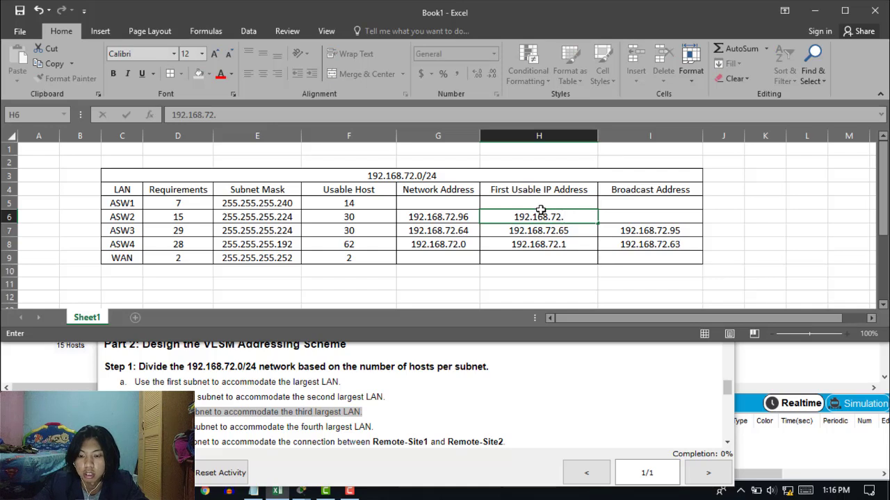
{"action": "type", "text": "97"}
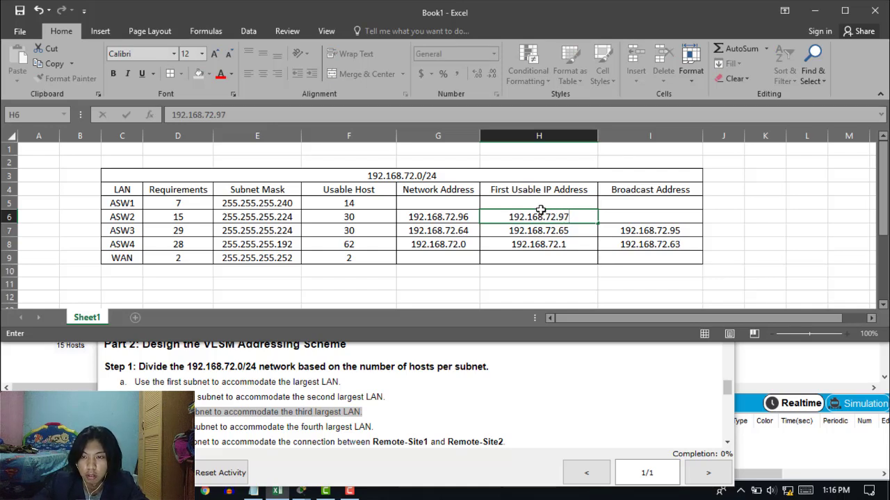
{"action": "left_click", "coordinate": [625, 217]}
{"action": "type", "text": "192.168."}
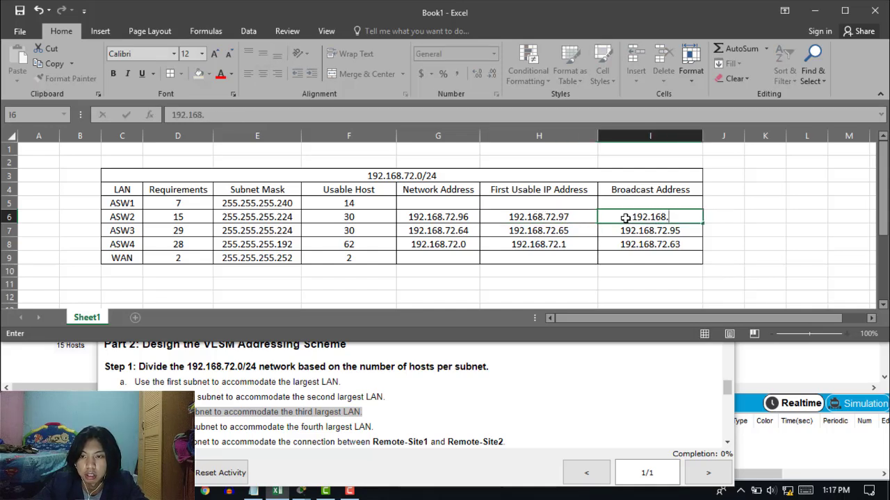
{"action": "type", "text": "72"}
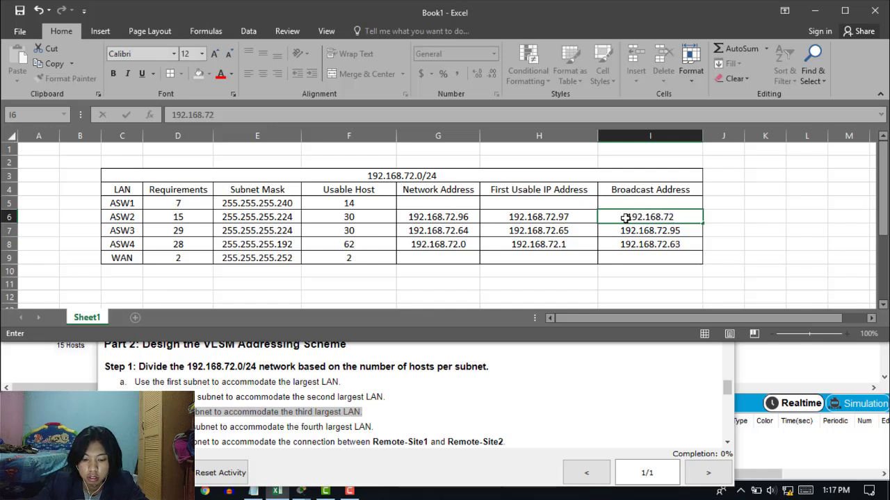
{"action": "type", "text": ".127"}
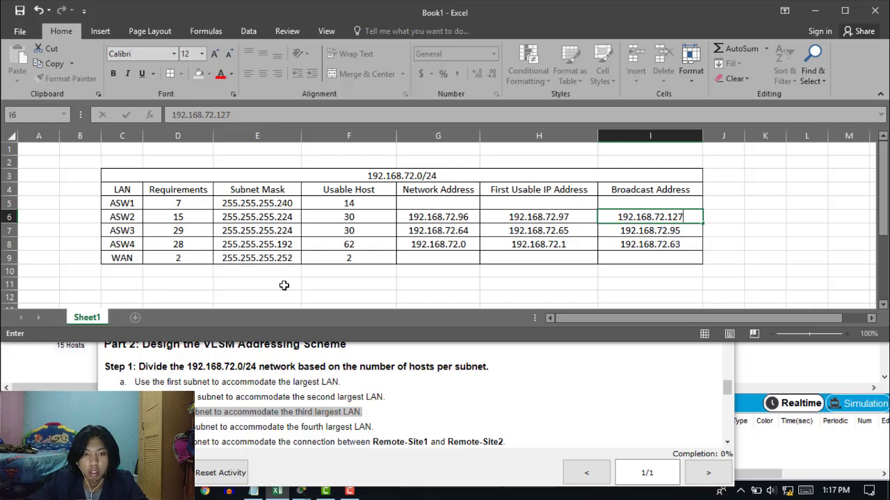
Step: Highlight the fourth-largest LAN instruction in the PT Activity window, and enter 192.168.72.128 as ASW1's network address in the Excel table
{"action": "left_click", "coordinate": [212, 392]}
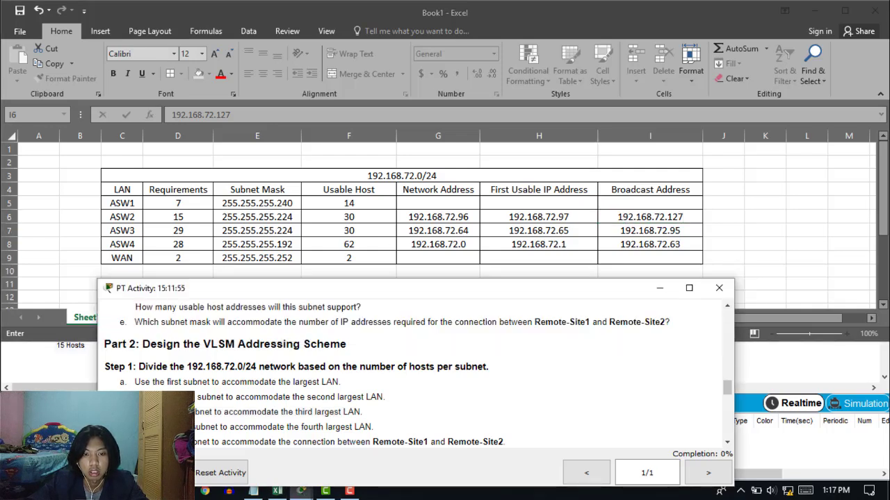
{"action": "left_click_drag", "start_coordinate": [201, 426], "coordinate": [375, 429]}
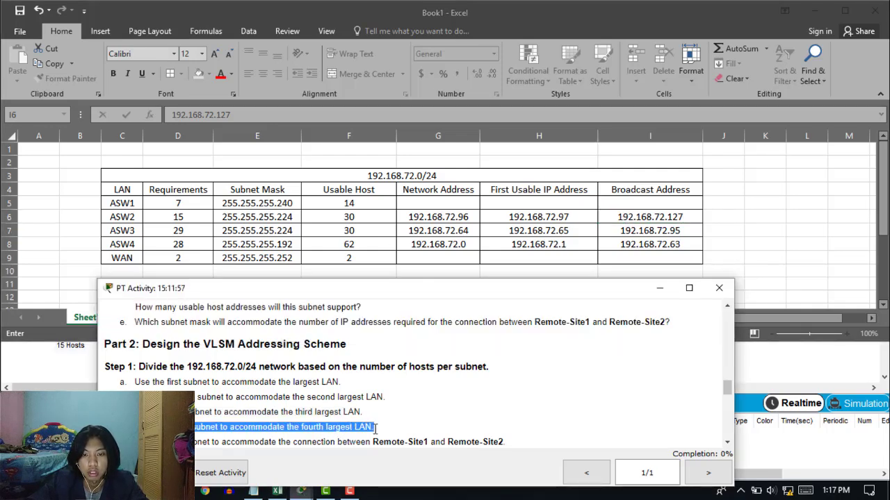
{"action": "left_click", "coordinate": [438, 208]}
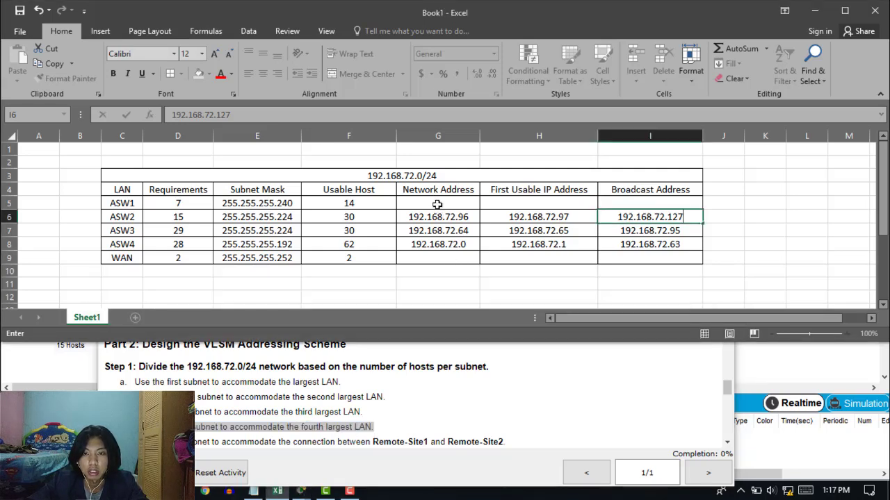
{"action": "left_click", "coordinate": [179, 203]}
{"action": "type", "text": "7"}
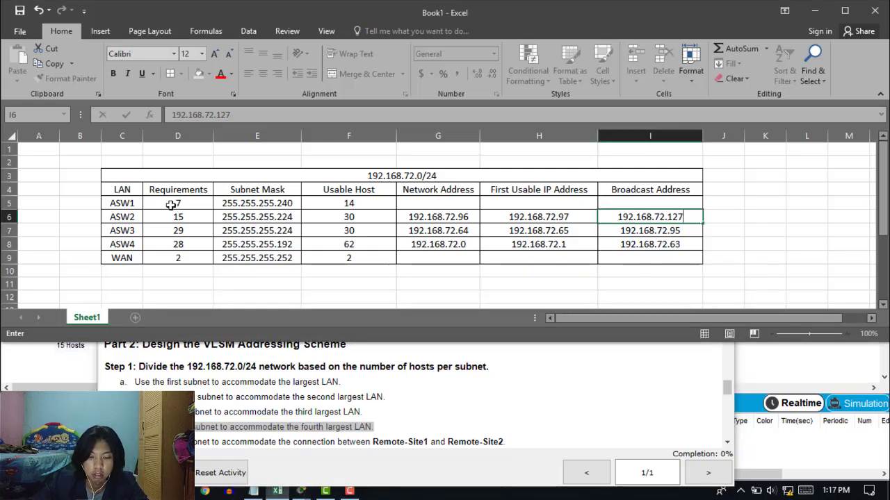
{"action": "left_click", "coordinate": [422, 207]}
{"action": "type", "text": "192.1"}
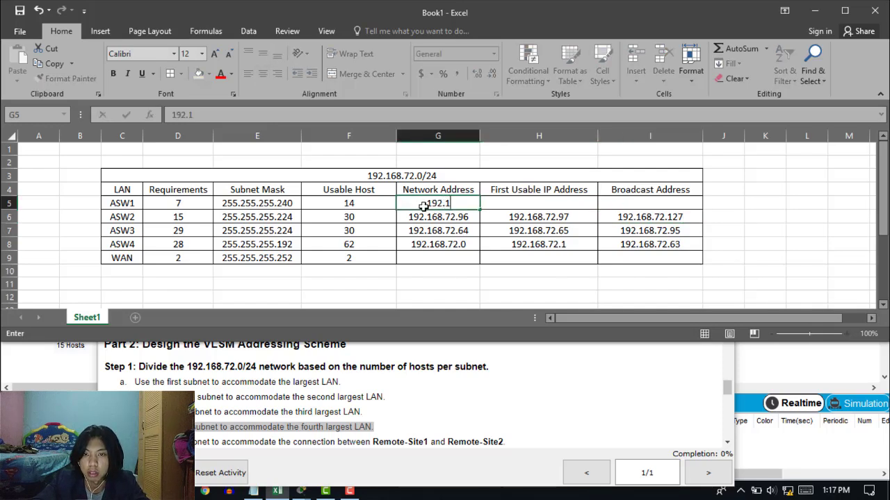
{"action": "type", "text": "68.72.1"}
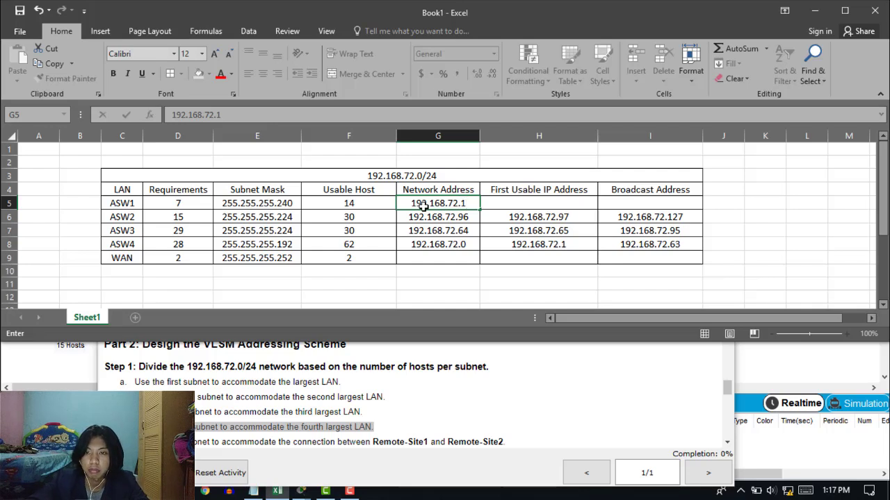
{"action": "type", "text": "28"}
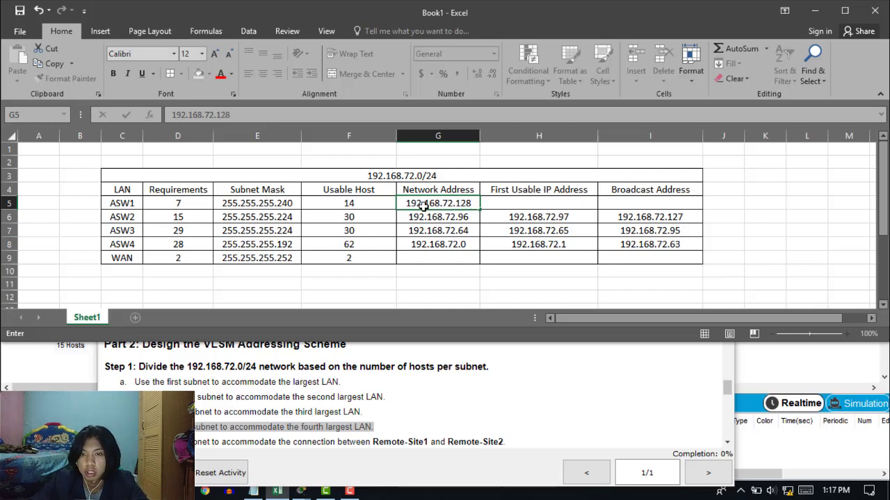
{"action": "key", "text": "Tab"}
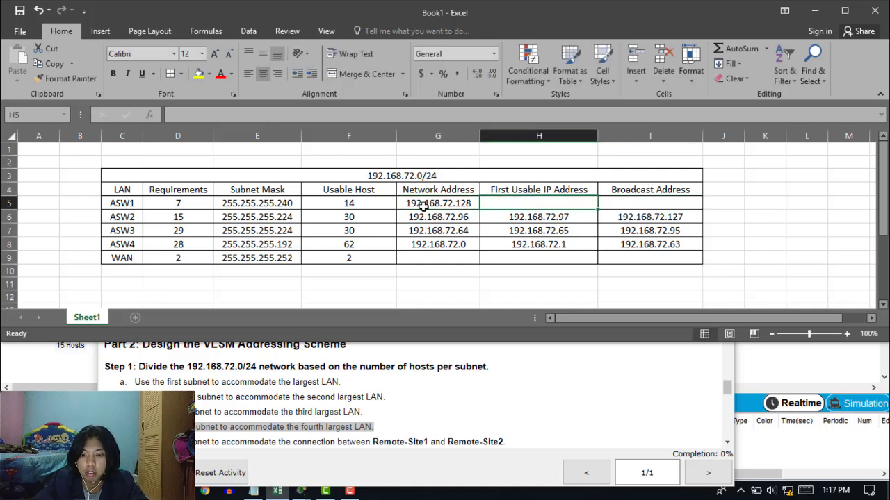
Step: Enter 192.168.72.129 as the first usable IP address and 192.168.72.143 as the broadcast address for ASW1
{"action": "type", "text": "192.168"}
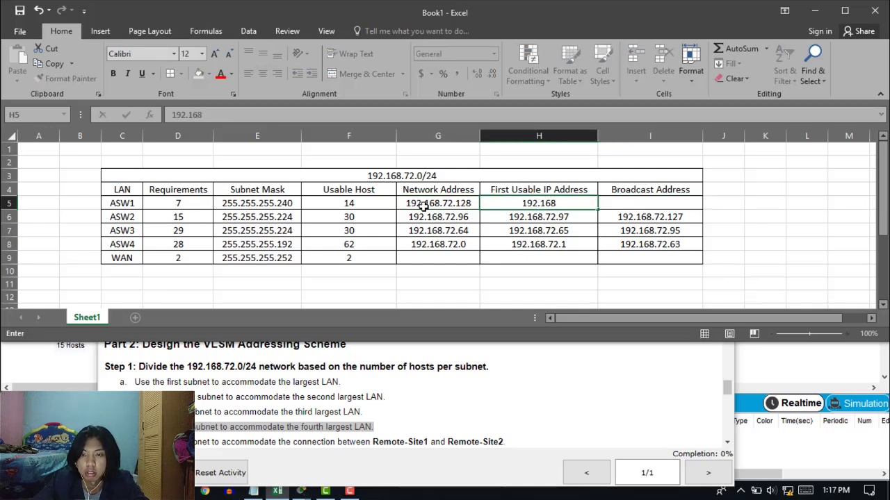
{"action": "type", "text": ".72"}
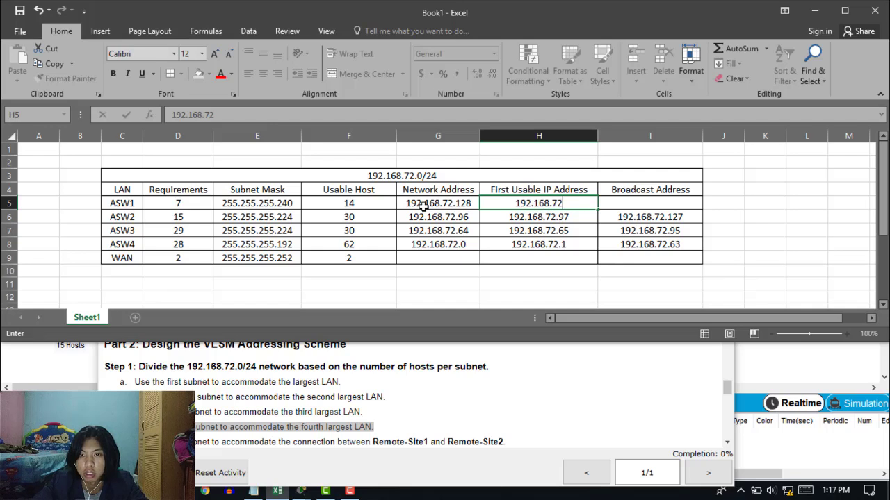
{"action": "type", "text": ".129"}
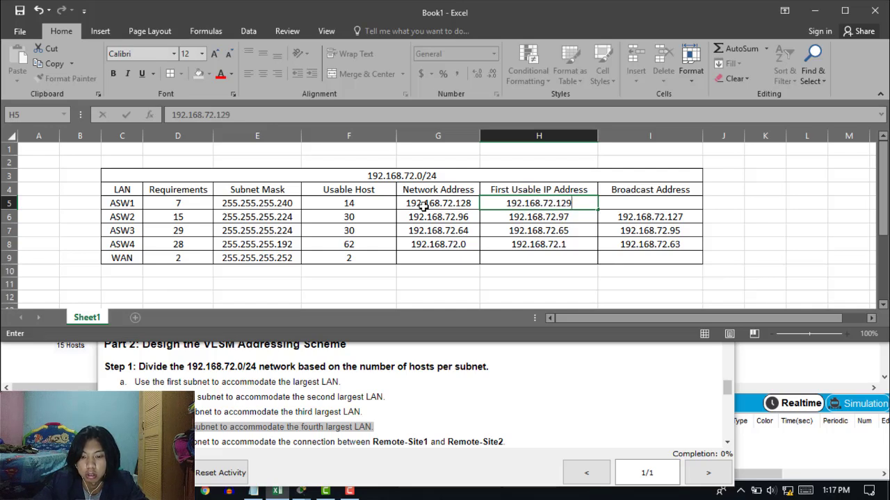
{"action": "left_click", "coordinate": [651, 201]}
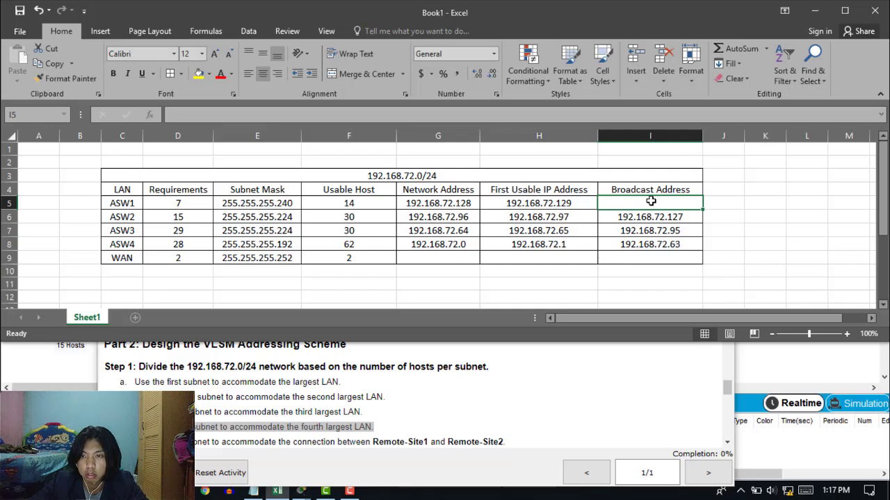
{"action": "type", "text": "192.1"}
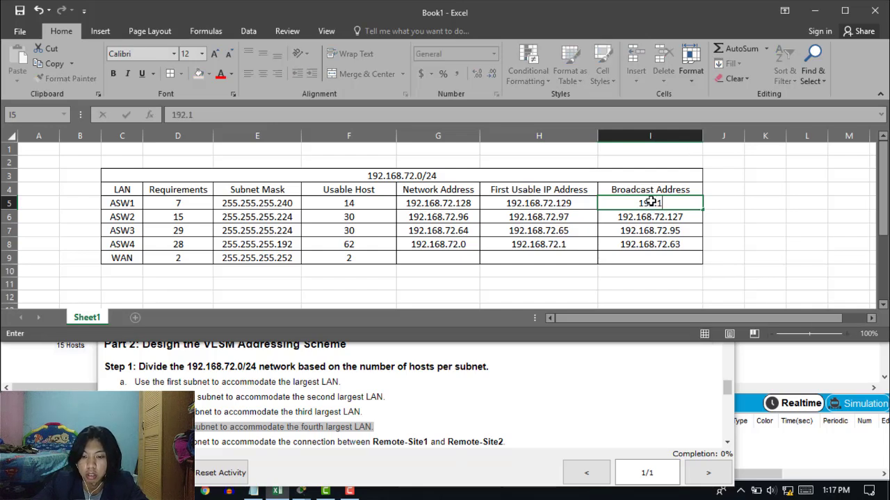
{"action": "type", "text": "68.72."}
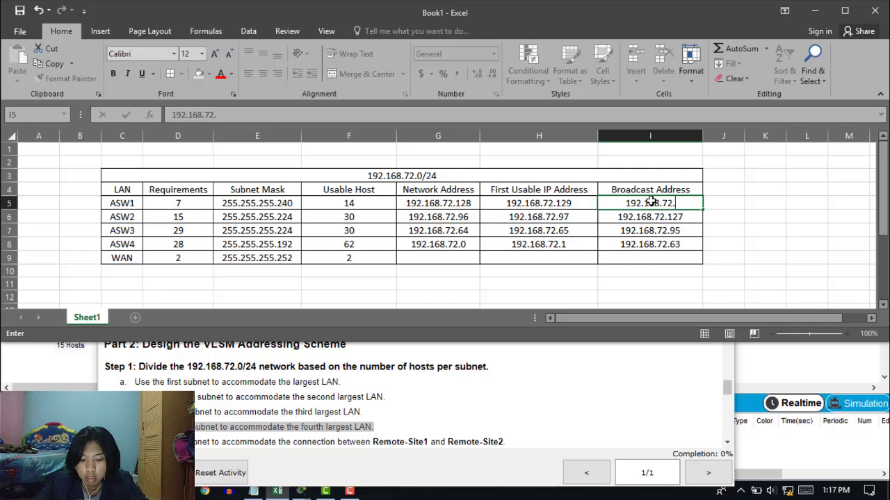
{"action": "type", "text": "143"}
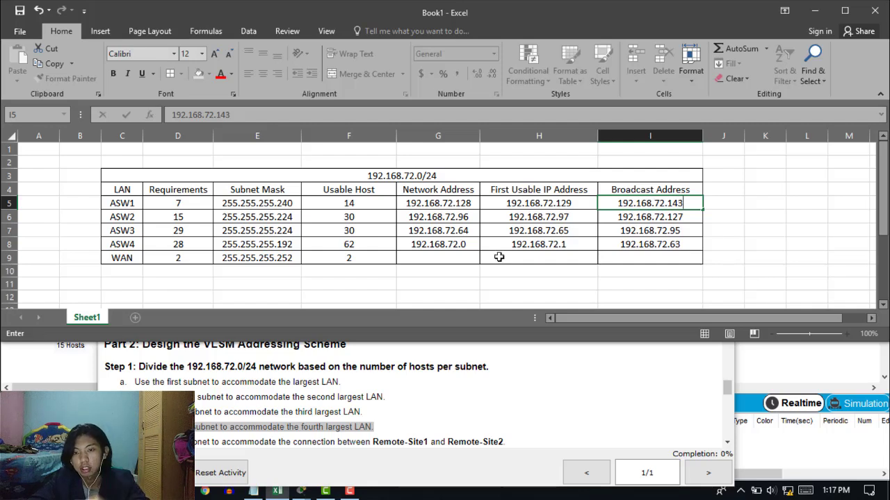
Step: Highlight the Remote-Site1 to Remote-Site2 connection instruction in the PT Activity window, and enter 192.168.72.144 as the WAN's network address in the Excel table
{"action": "left_click", "coordinate": [241, 441]}
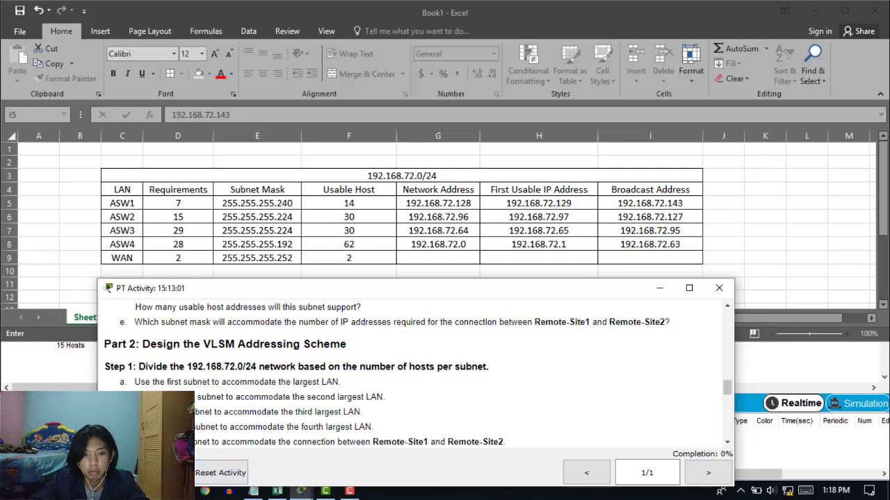
{"action": "left_click_drag", "start_coordinate": [134, 442], "coordinate": [524, 421]}
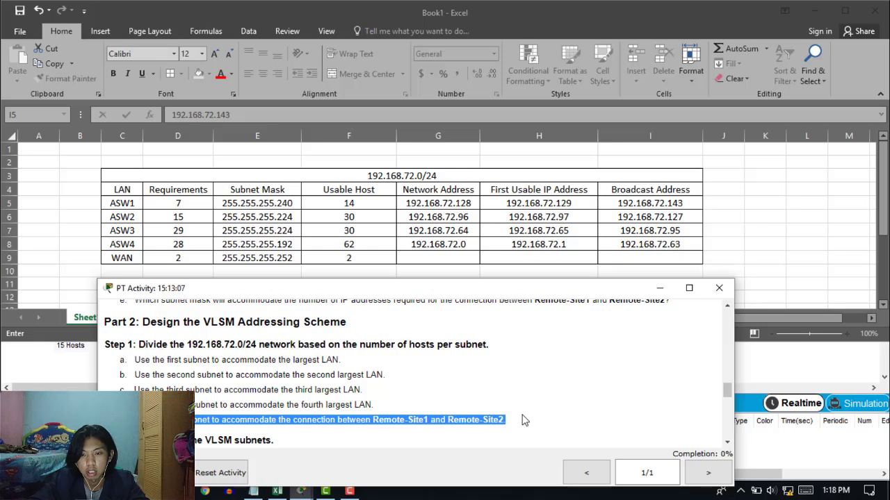
{"action": "left_click", "coordinate": [583, 7]}
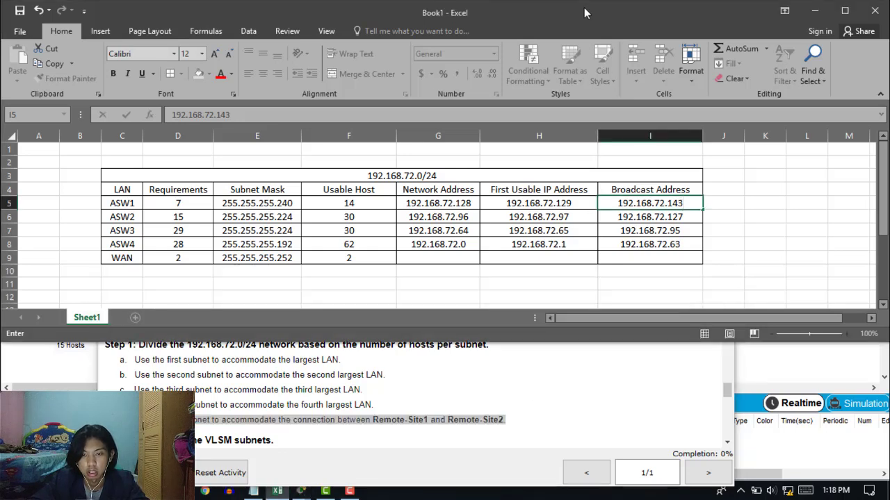
{"action": "left_click", "coordinate": [422, 257]}
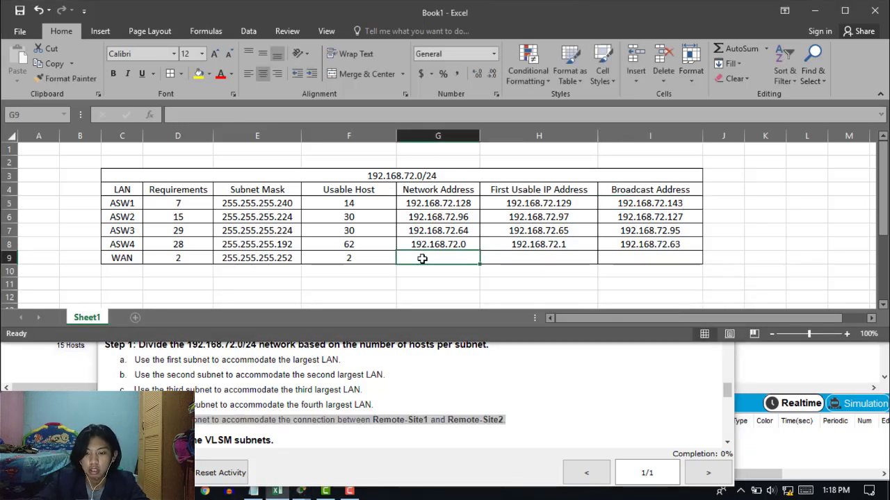
{"action": "type", "text": "192.168"}
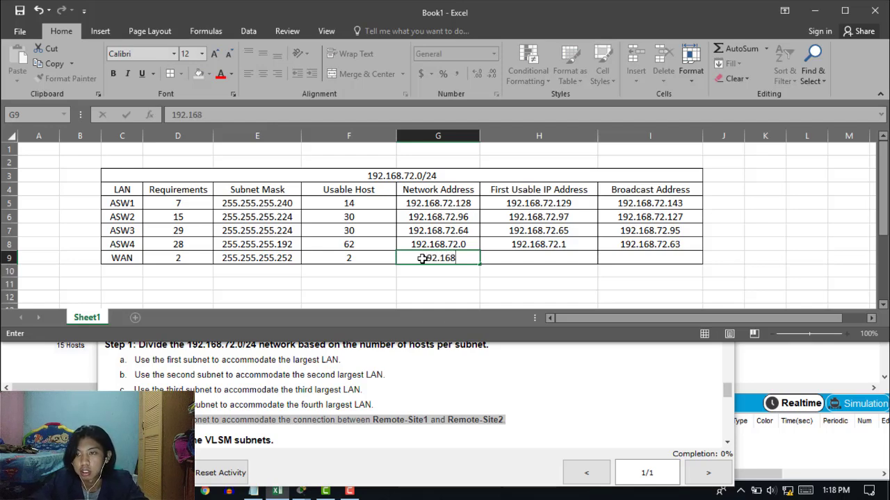
{"action": "type", "text": ".72.144"}
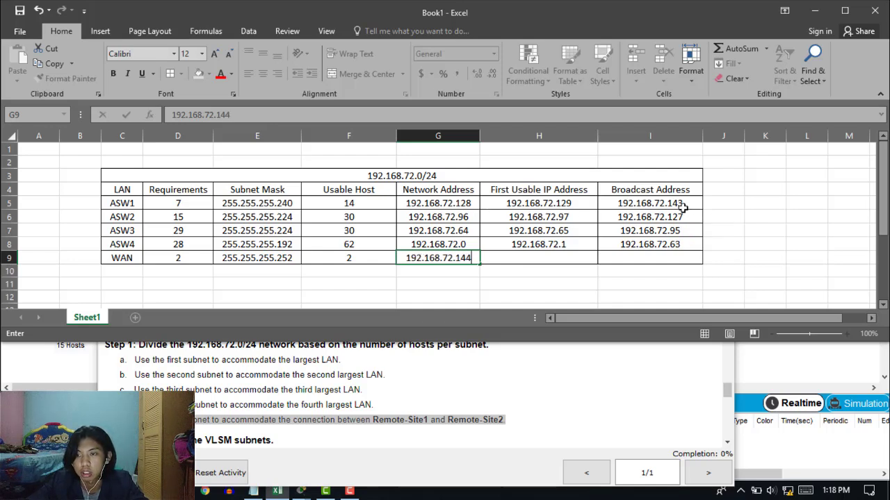
Step: Enter 192.168.72.145 as the first usable IP address and 192.168.72.147 as the broadcast address for the WAN
{"action": "left_click", "coordinate": [529, 258]}
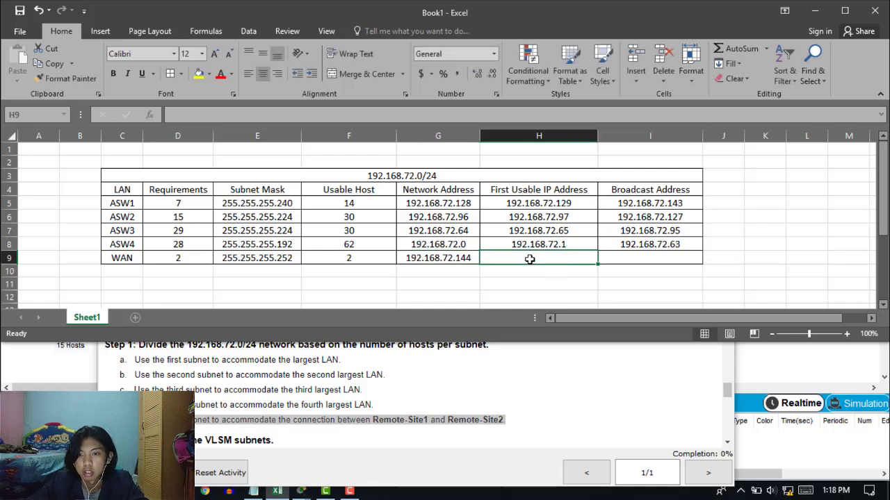
{"action": "type", "text": "192."}
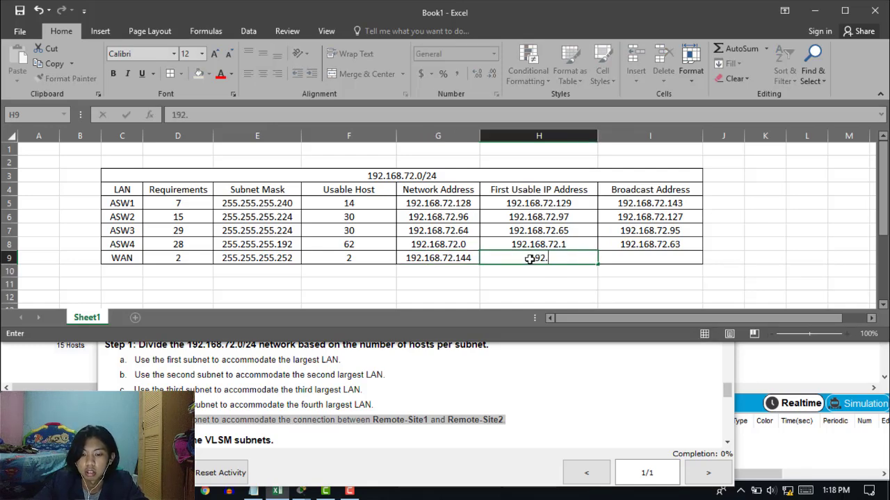
{"action": "type", "text": "168.72"}
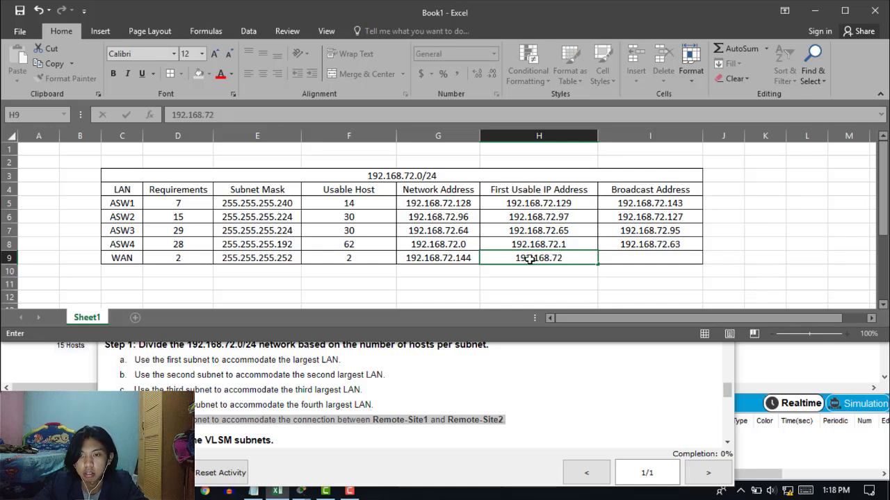
{"action": "type", "text": "."}
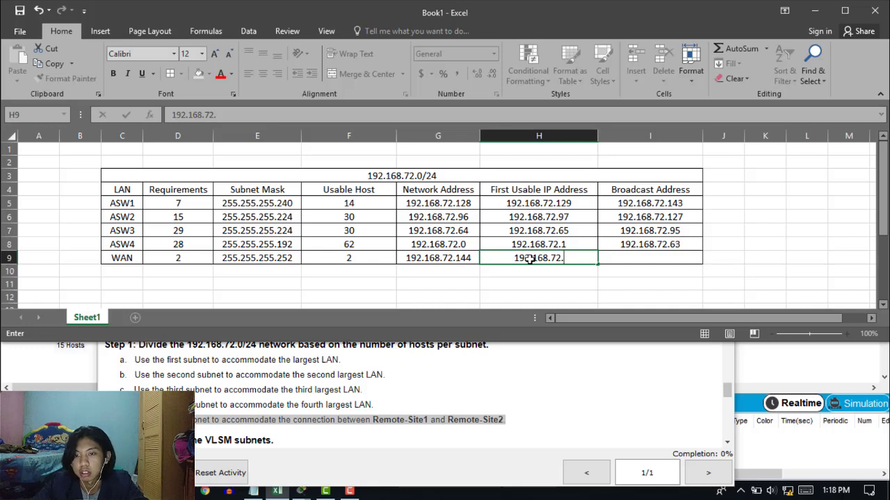
{"action": "type", "text": "145"}
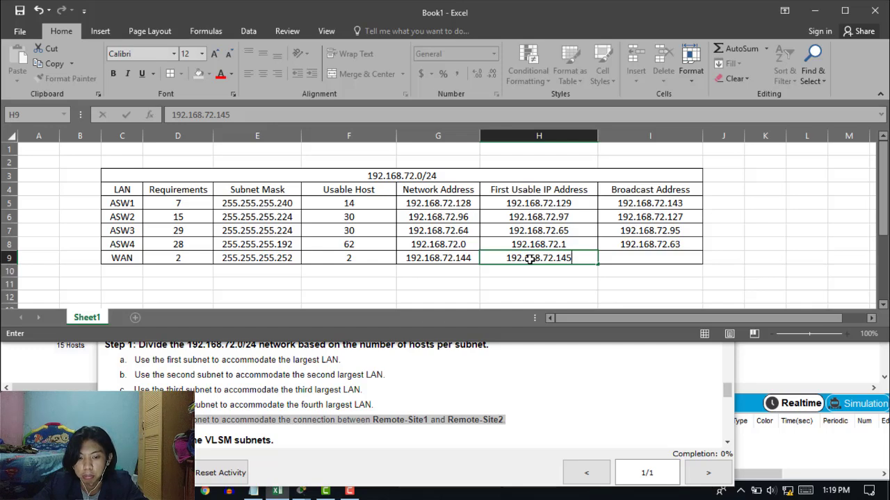
{"action": "key", "text": "Tab"}
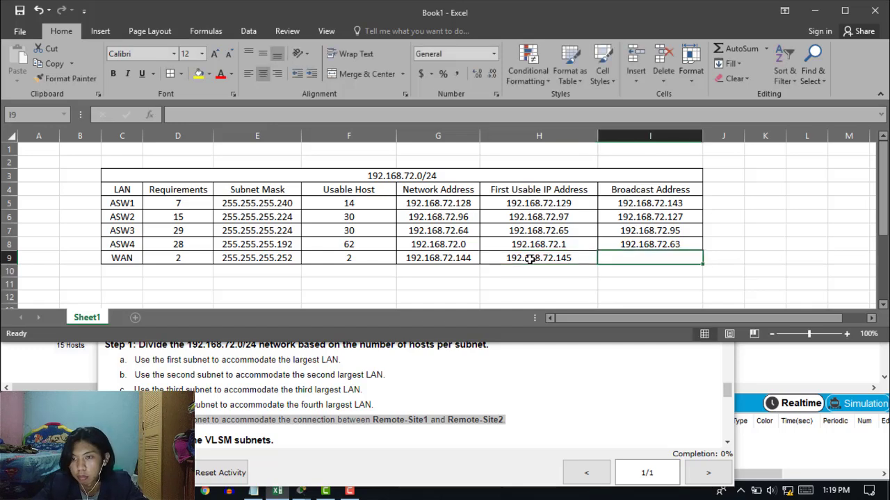
{"action": "type", "text": "192.168."}
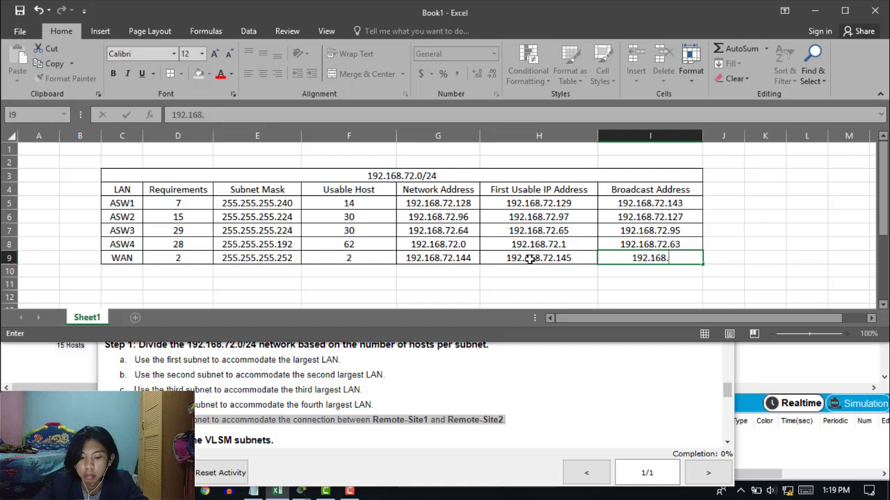
{"action": "type", "text": "72.147"}
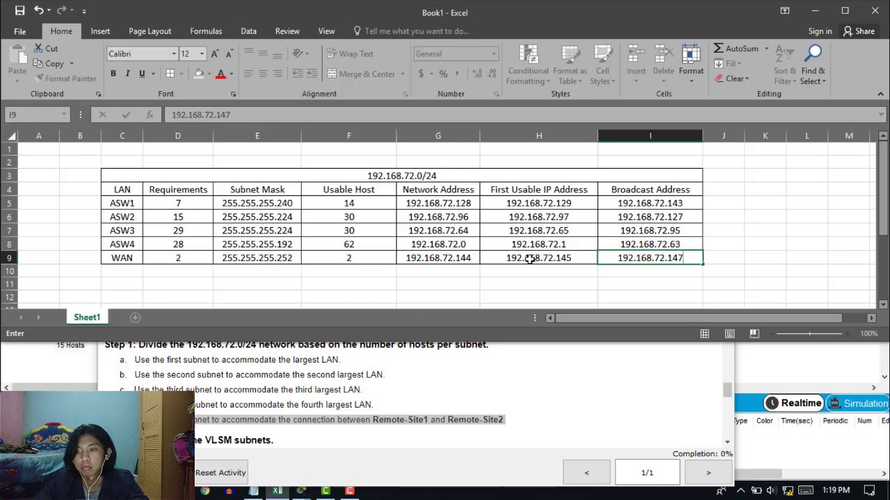
Step: Switch to Packet Tracer, minimize the PT Activity window, and open the Remote-Site1 router's command line
{"action": "left_click", "coordinate": [726, 393]}
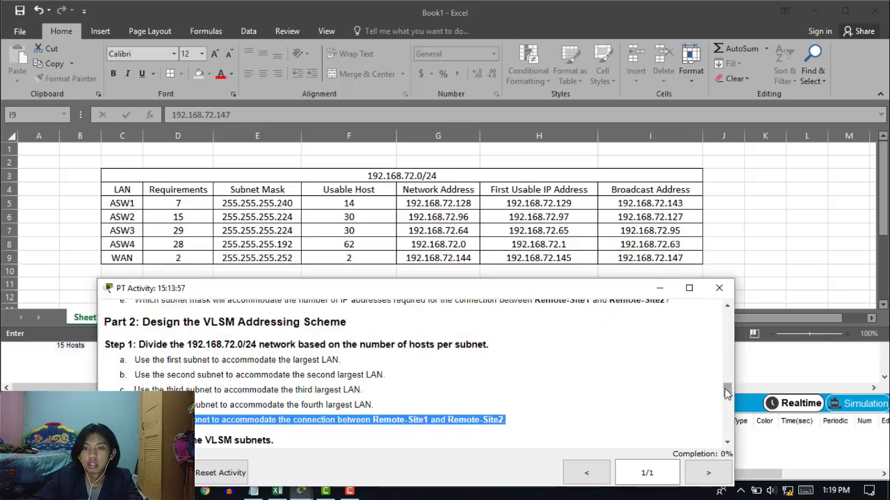
{"action": "left_click_drag", "start_coordinate": [726, 393], "coordinate": [721, 420]}
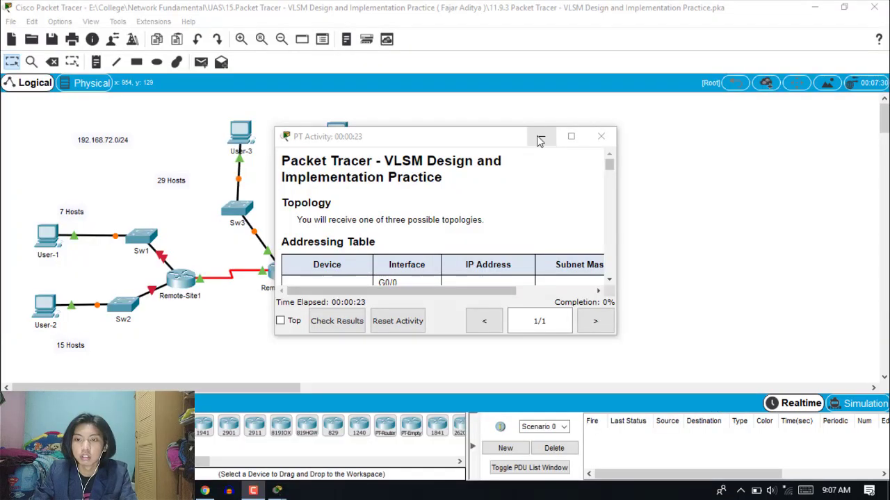
{"action": "left_click", "coordinate": [539, 142]}
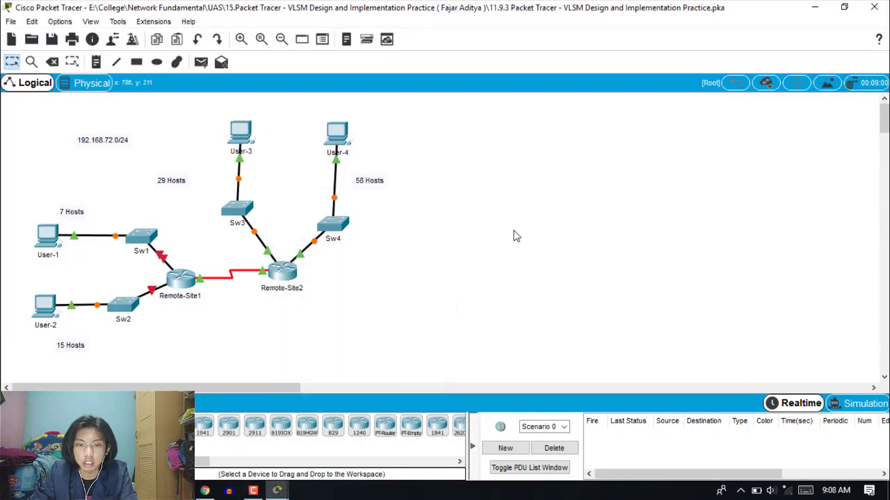
{"action": "left_click", "coordinate": [180, 281]}
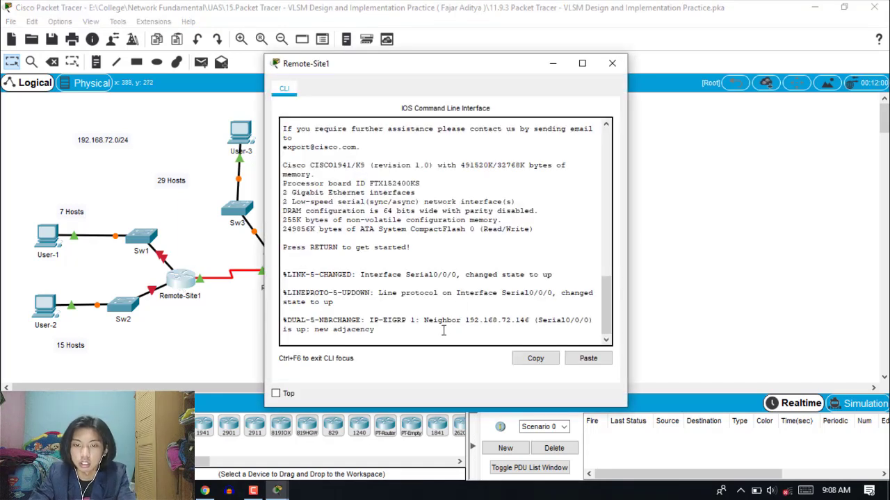
Step: Enter privileged EXEC mode with enable and global configuration mode with configure terminal on Remote-Site1
{"action": "key", "text": "Return"}
{"action": "type", "text": "enab"}
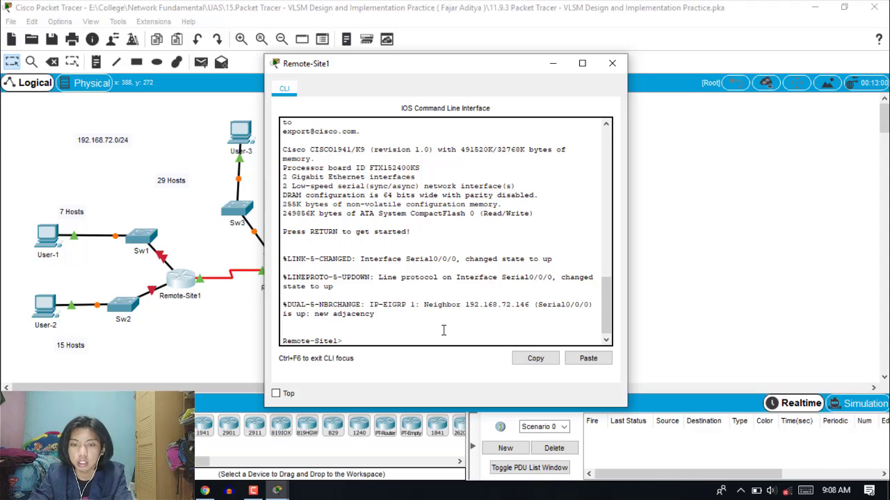
{"action": "type", "text": "le"}
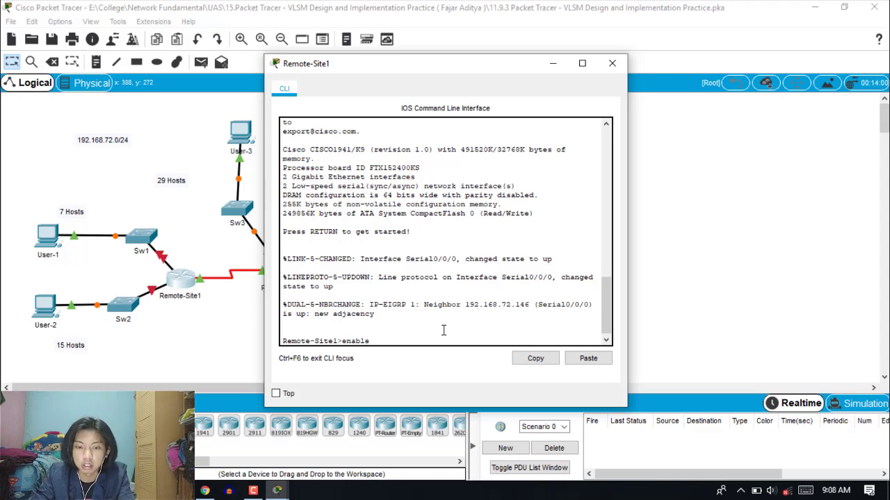
{"action": "key", "text": "Return"}
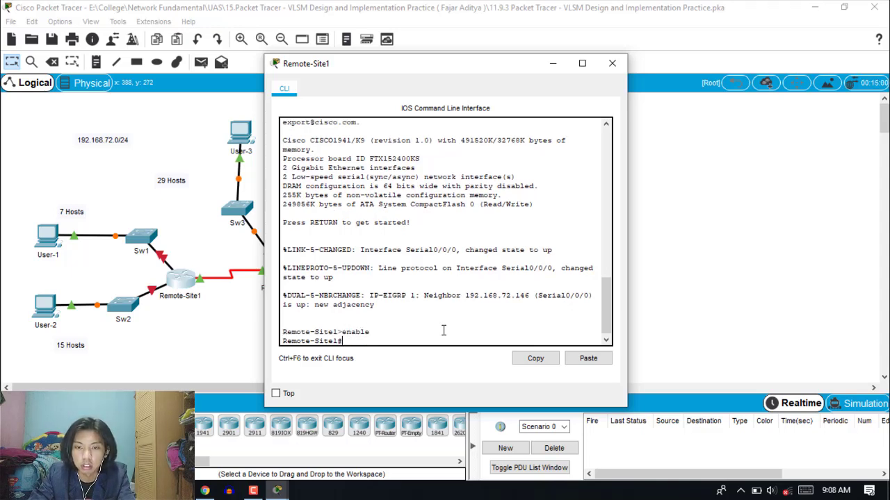
{"action": "type", "text": "confi"}
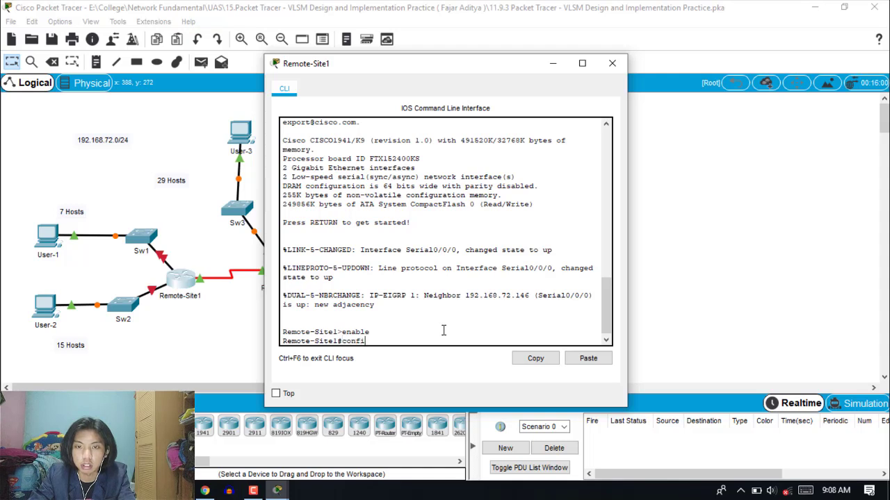
{"action": "type", "text": "gure terminal"}
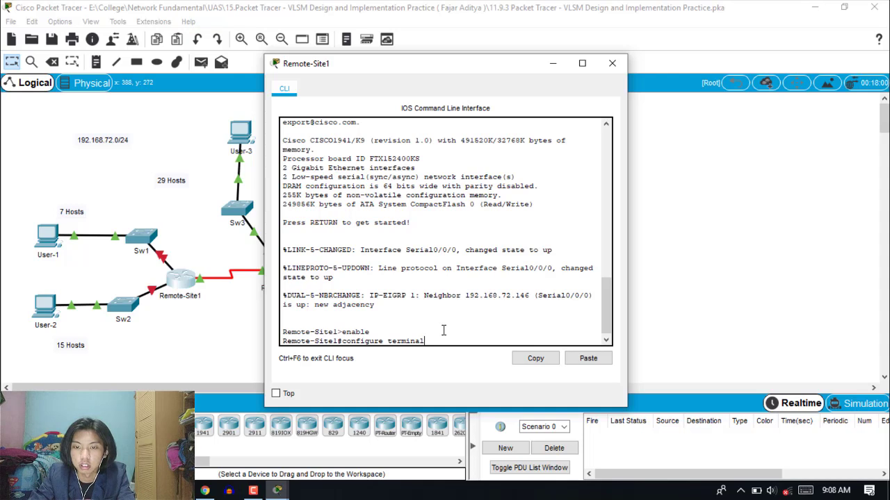
{"action": "key", "text": "Return"}
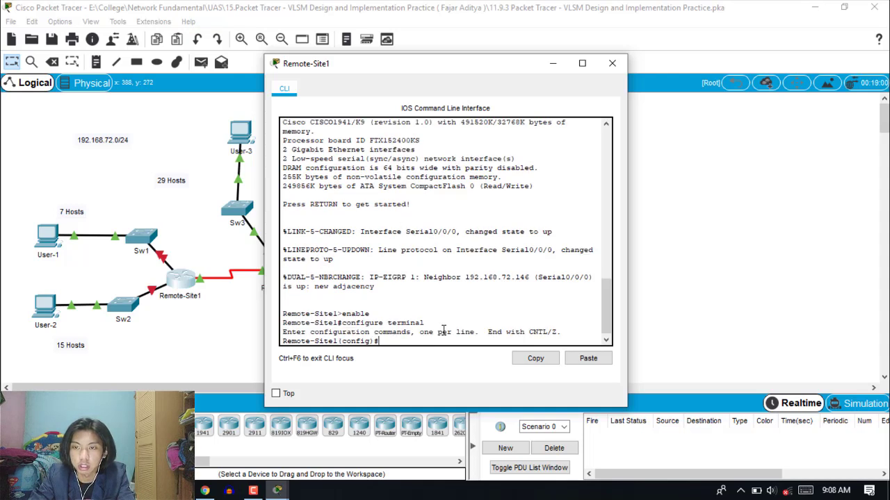
Step: Enter interface configuration mode for gigabitEthernet 0/0 on Remote-Site1
{"action": "type", "text": "interfac"}
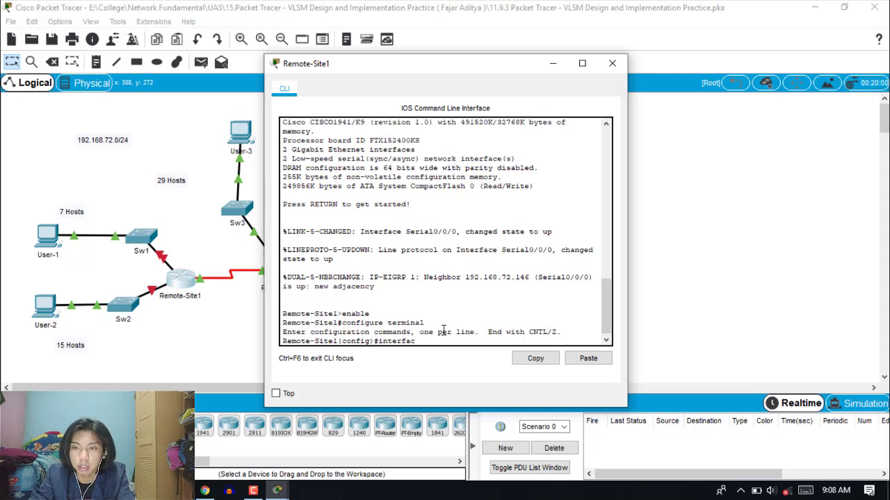
{"action": "type", "text": "e gig"}
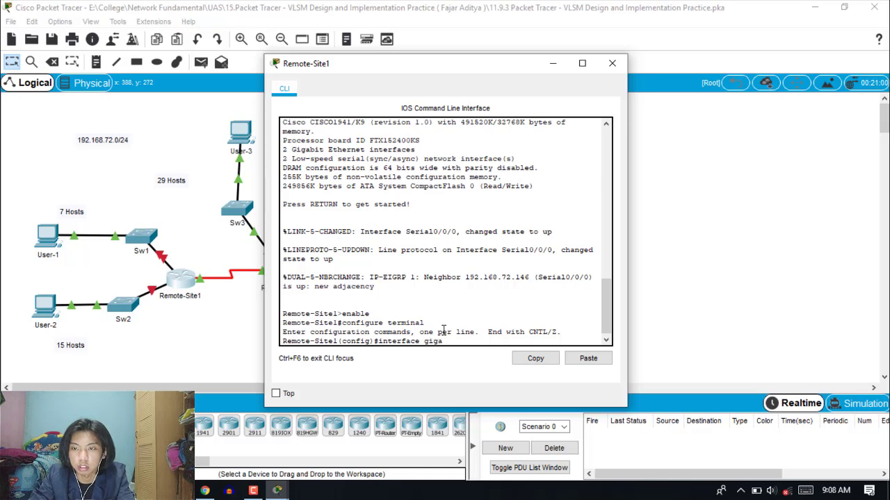
{"action": "type", "text": "a"}
{"action": "key", "text": "Tab"}
{"action": "type", "text": "0/0"}
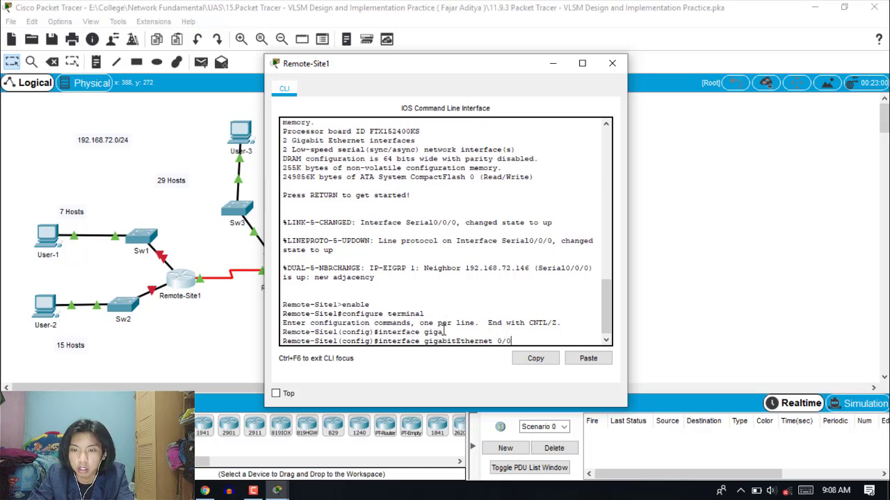
{"action": "key", "text": "Return"}
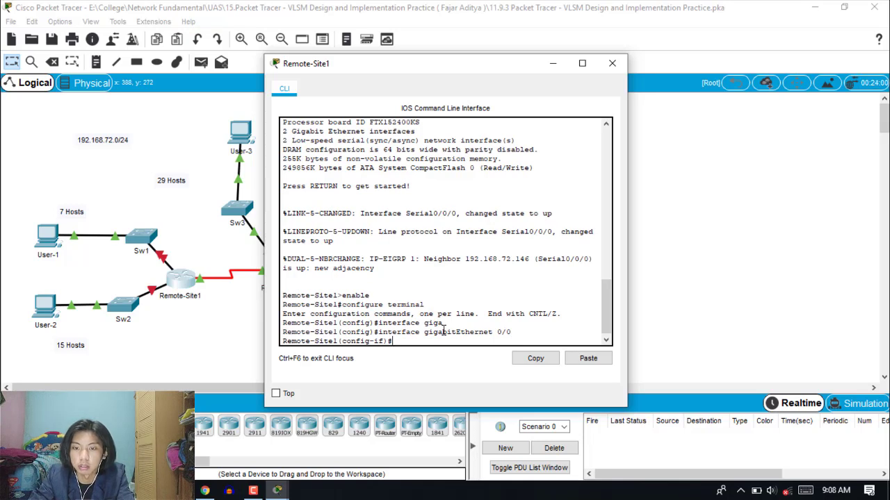
Step: Assign IP address 192.168.72.129 with subnet mask 255.255.255.240 to Remote-Site1's gigabitEthernet 0/0 interface
{"action": "type", "text": "ip ad"}
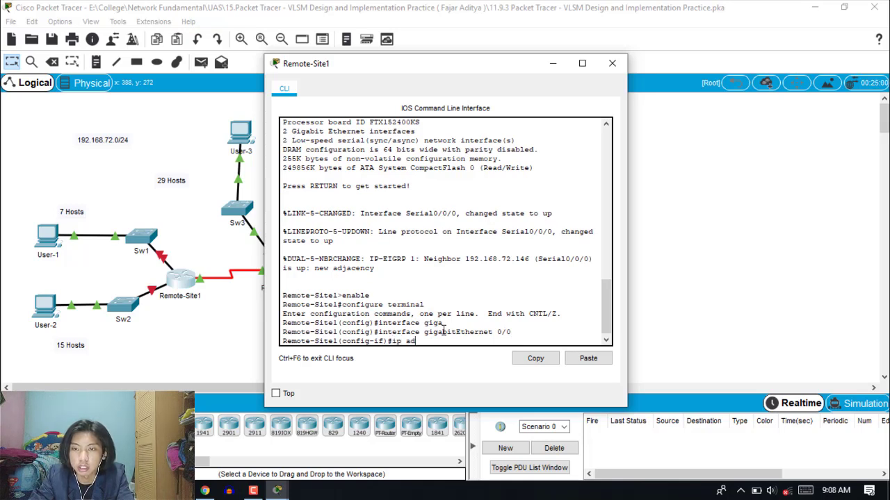
{"action": "type", "text": "dress 1"}
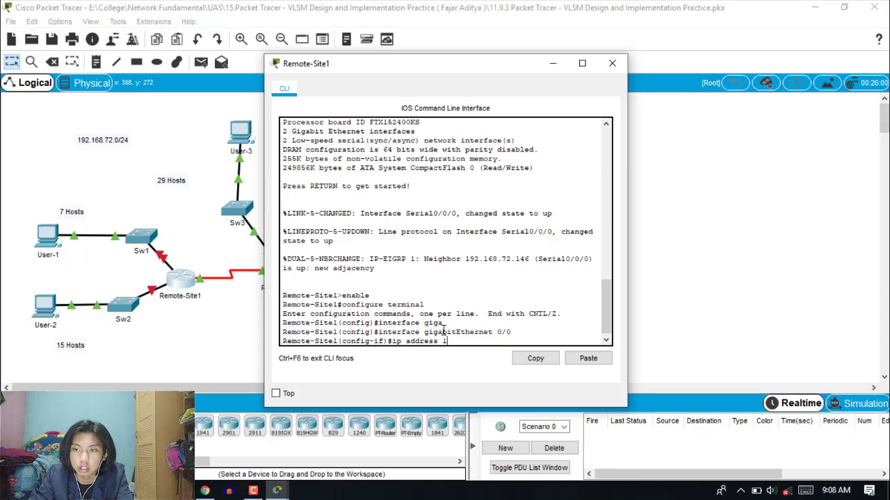
{"action": "type", "text": "92.168.72"}
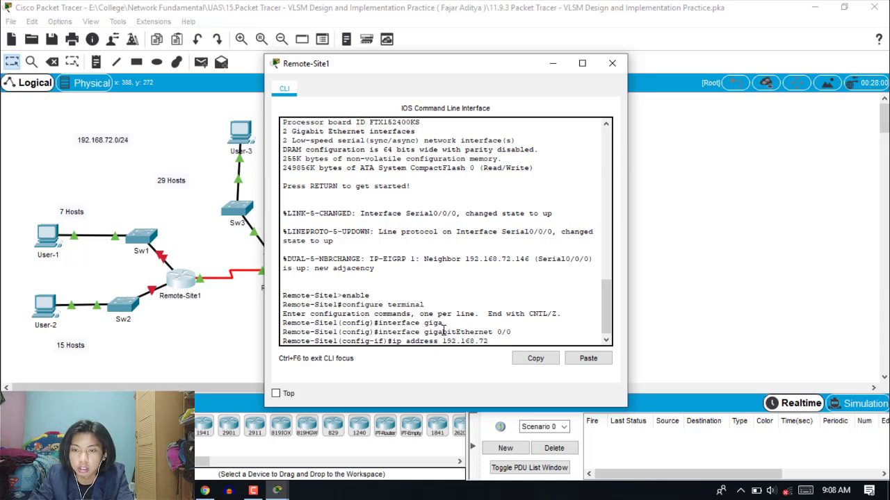
{"action": "type", "text": ".12"}
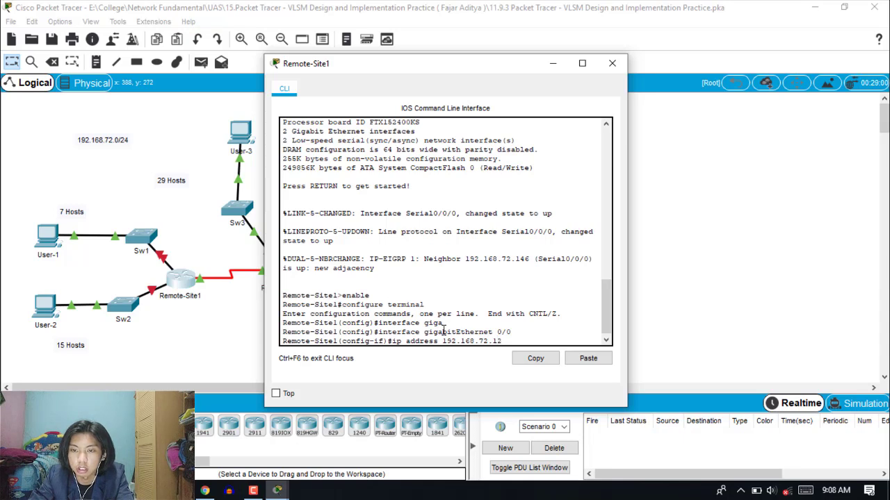
{"action": "type", "text": "9 25"}
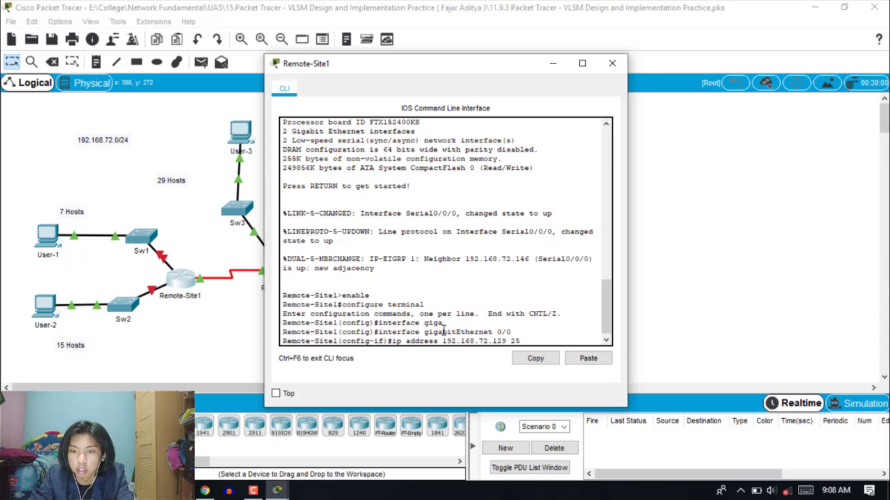
{"action": "type", "text": "5.255.255."}
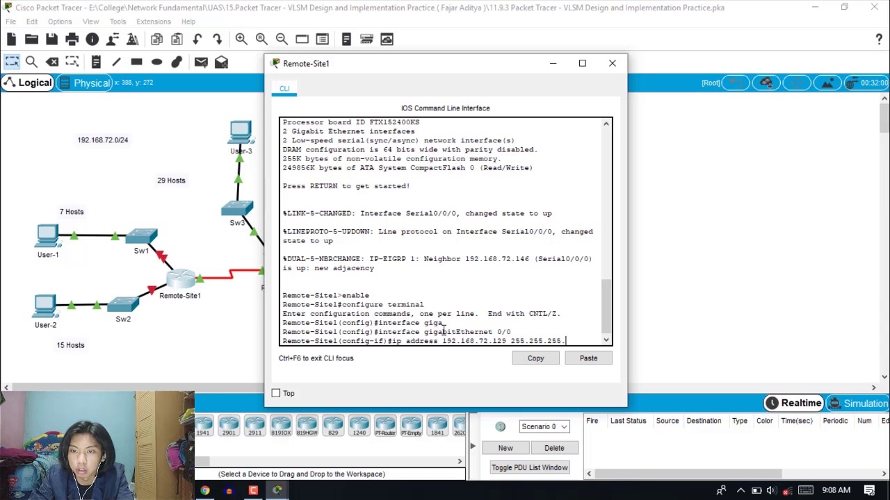
{"action": "type", "text": "240"}
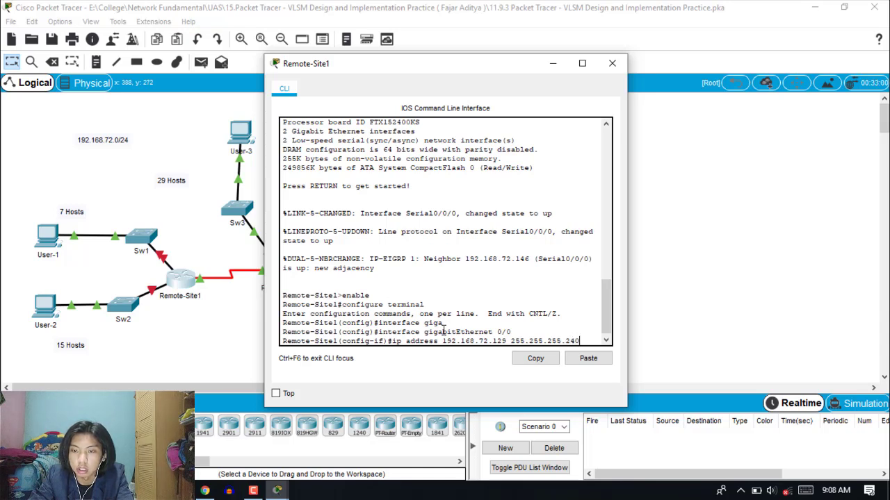
{"action": "key", "text": "Return"}
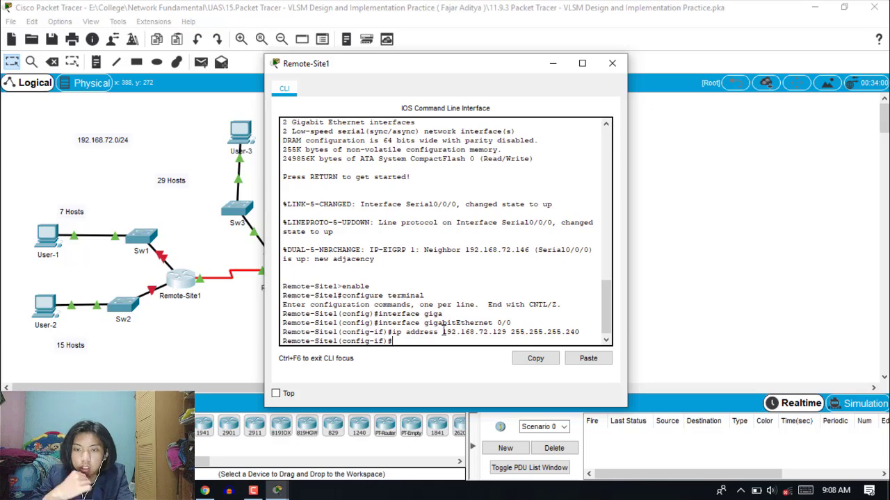
Step: Enable gigabitEthernet 0/0 on Remote-Site1 with no shutdown and exit to global configuration mode
{"action": "type", "text": "no shutdown"}
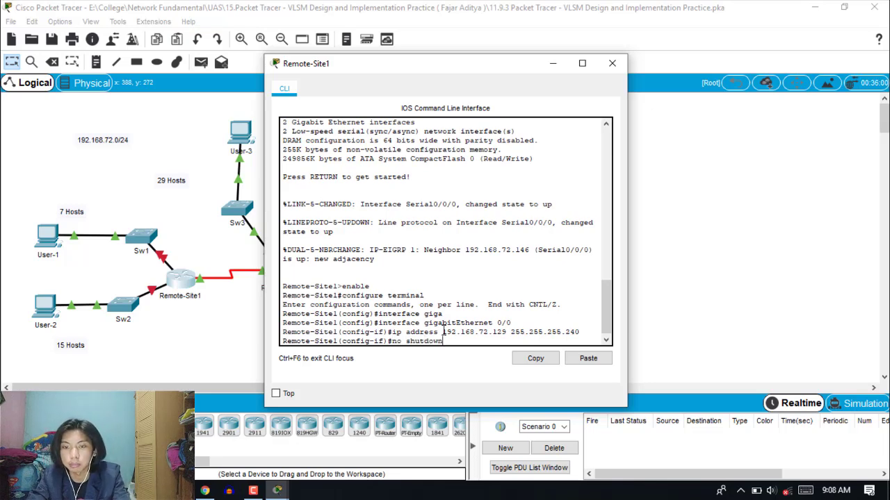
{"action": "key", "text": "Return"}
{"action": "key", "text": "Return"}
{"action": "type", "text": "exit"}
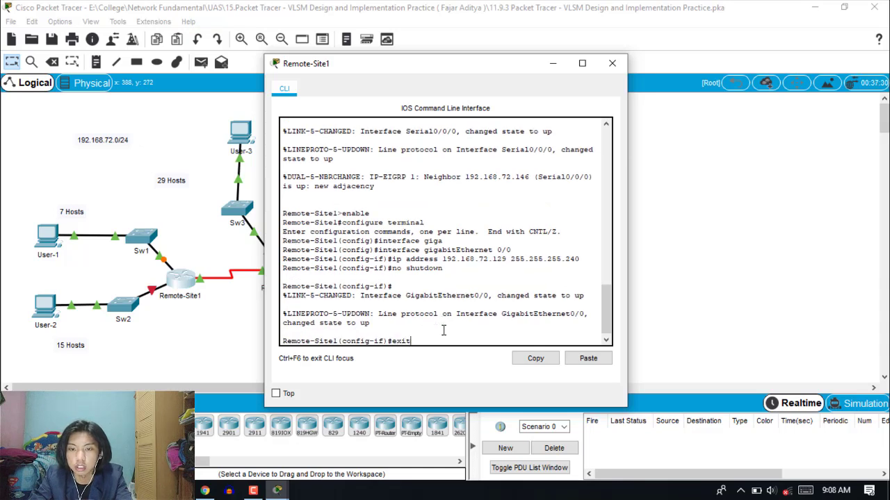
{"action": "key", "text": "Return"}
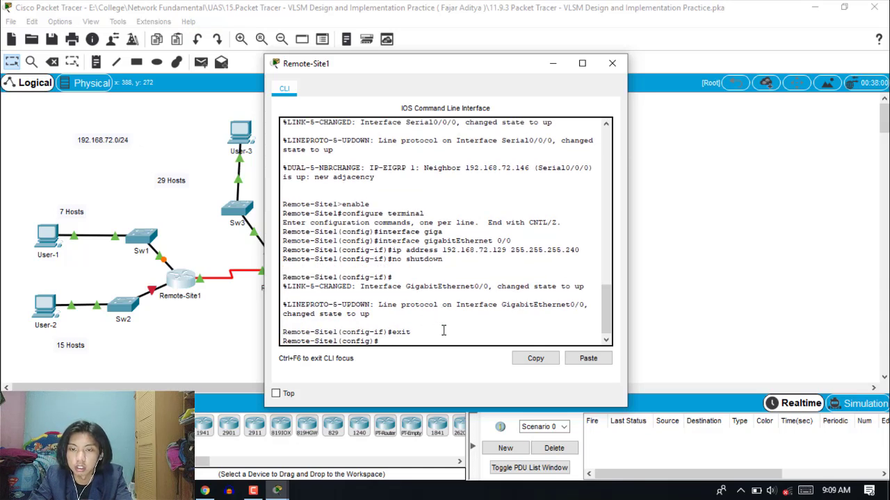
Step: Enter interface configuration mode for gigabitEthernet 0/1 on Remote-Site1
{"action": "type", "text": "interfa"}
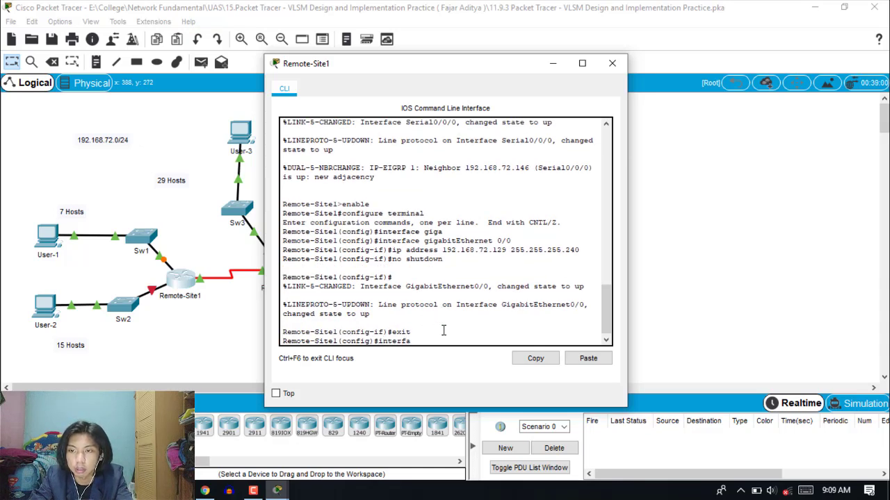
{"action": "type", "text": "ce gig"}
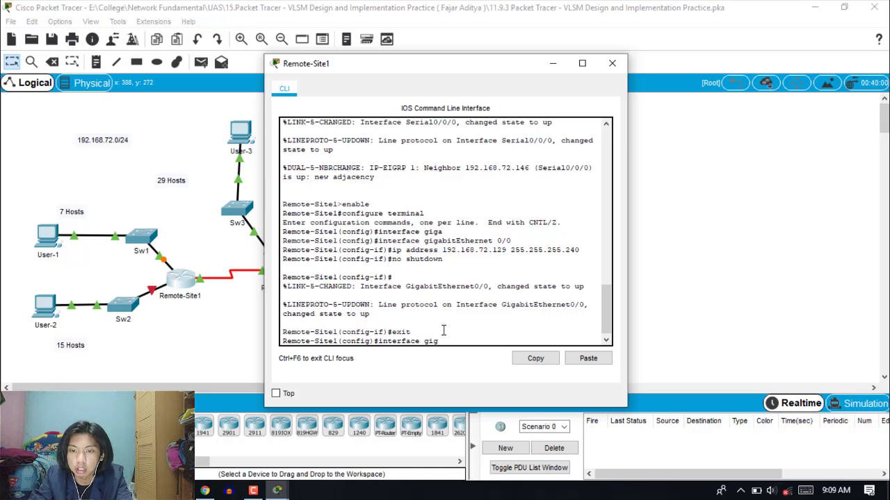
{"action": "type", "text": "a"}
{"action": "key", "text": "Tab"}
{"action": "type", "text": "0/1"}
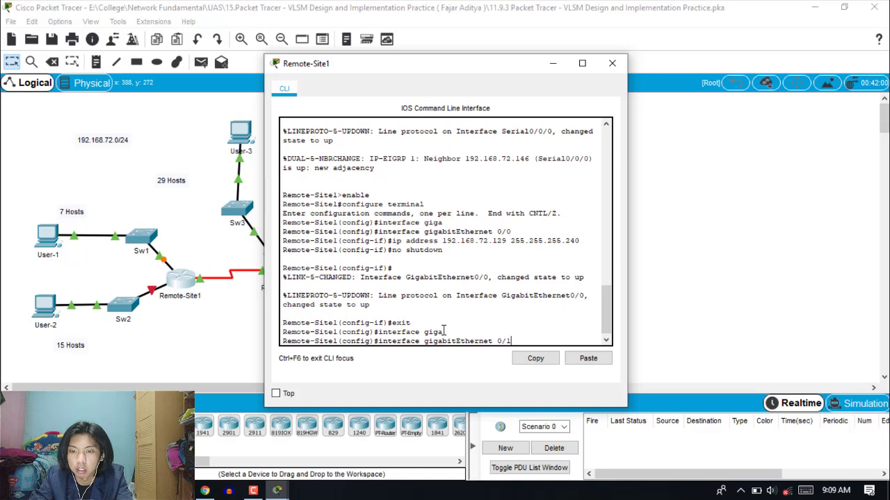
{"action": "key", "text": "Return"}
Step: Assign IP address 192.168.72.97 with subnet mask 255.255.255.224 to Remote-Site1's gigabitEthernet 0/1 interface
{"action": "type", "text": "ip add"}
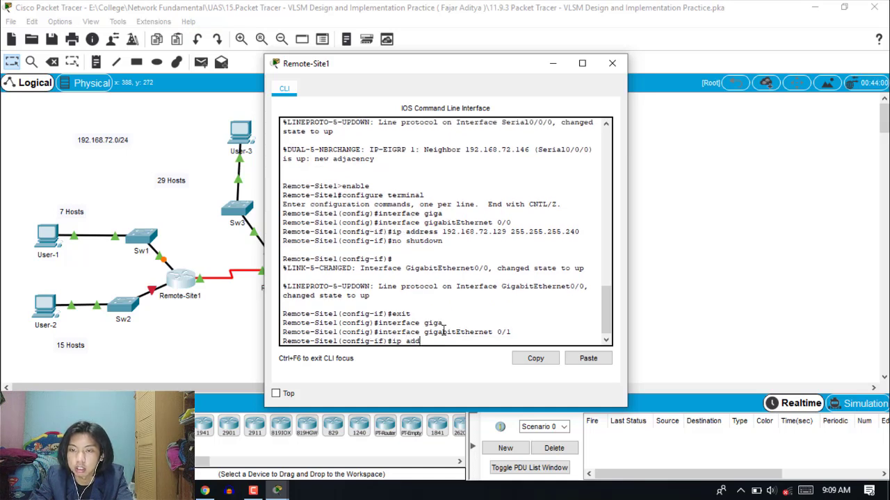
{"action": "type", "text": " 192."}
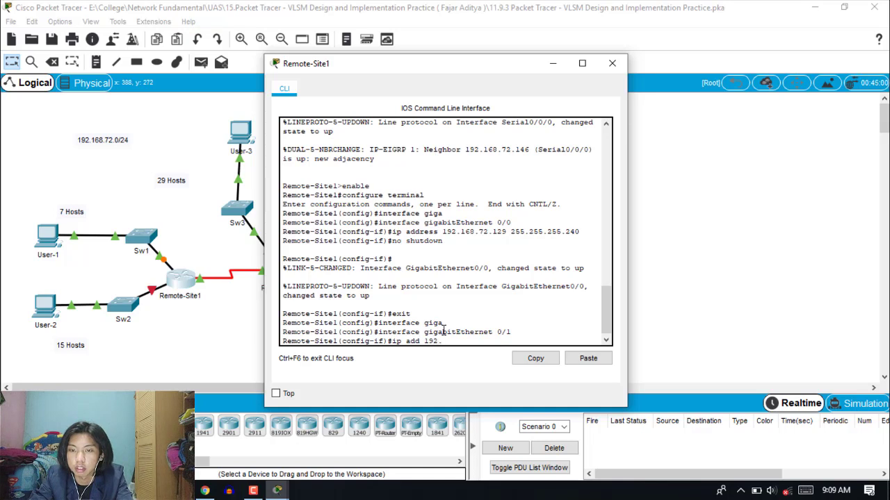
{"action": "type", "text": "168.7"}
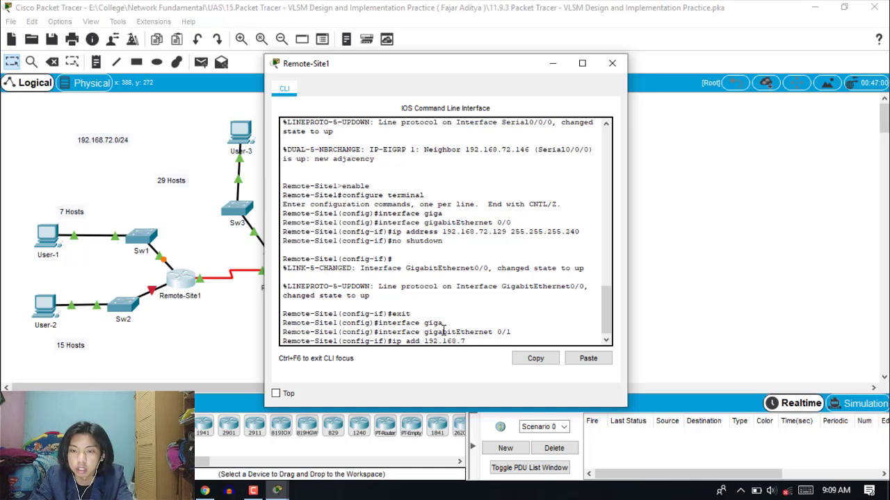
{"action": "type", "text": "2."}
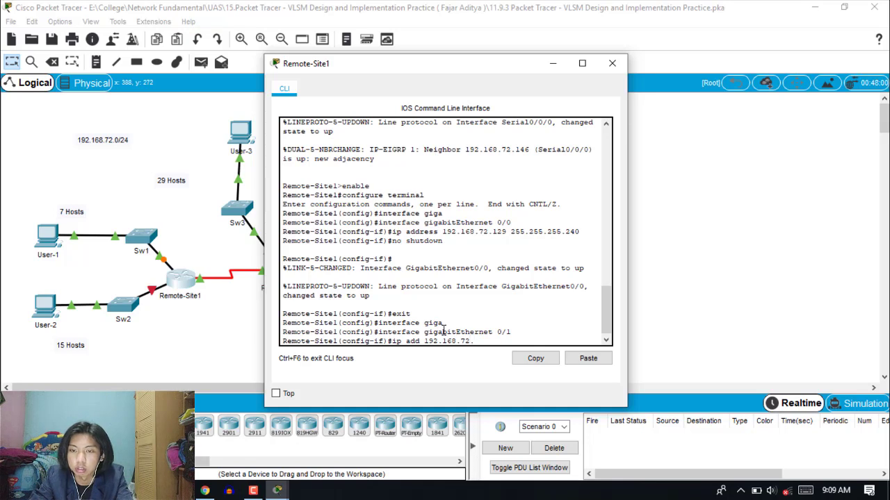
{"action": "type", "text": "97"}
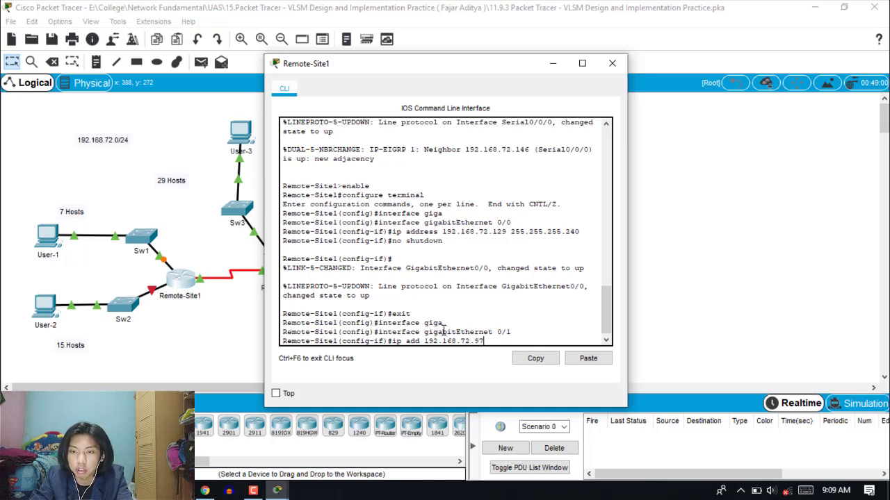
{"action": "type", "text": " 255.25"}
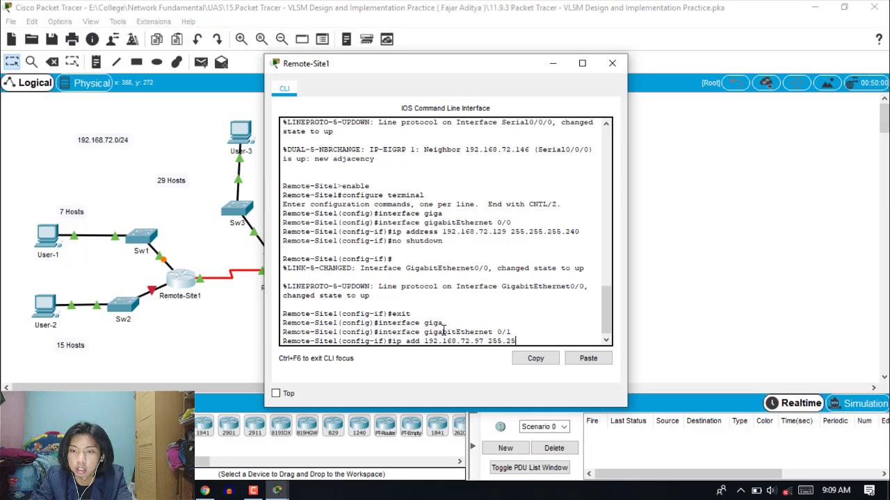
{"action": "type", "text": "5.255.224"}
{"action": "key", "text": "Return"}
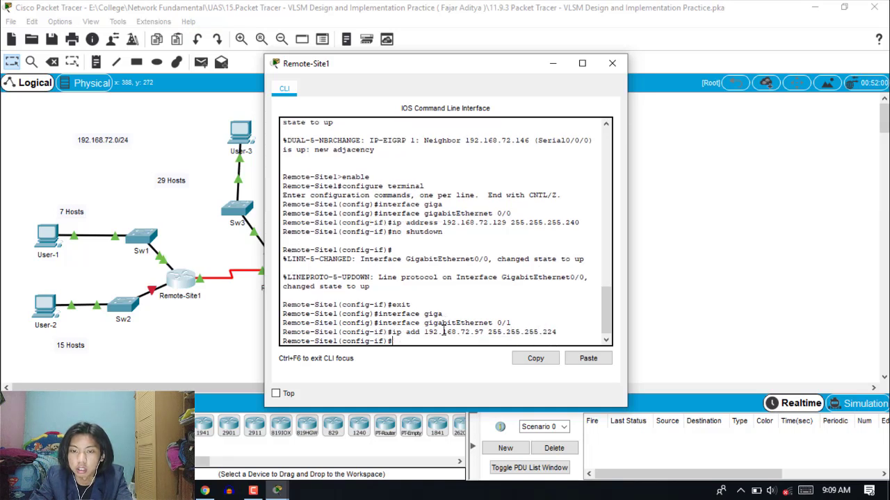
Step: Enable gigabitEthernet 0/1 with no shutdown and close the Remote-Site1 window
{"action": "type", "text": "no"}
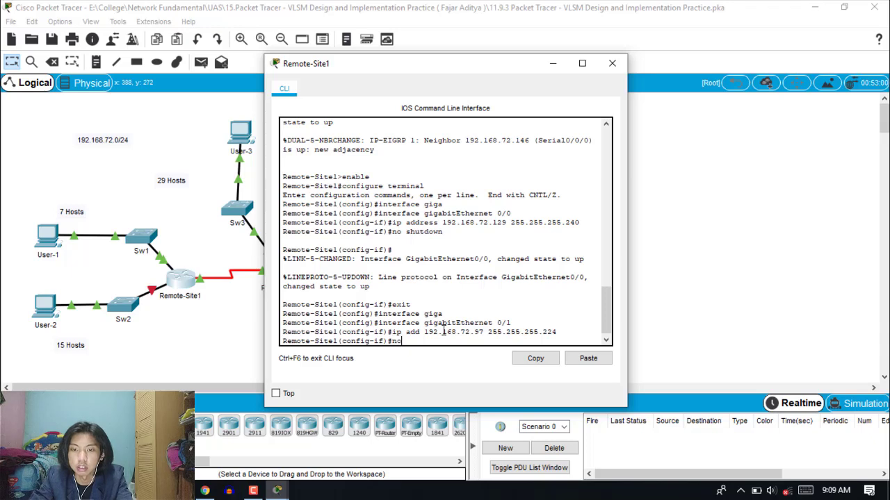
{"action": "type", "text": " shutdown"}
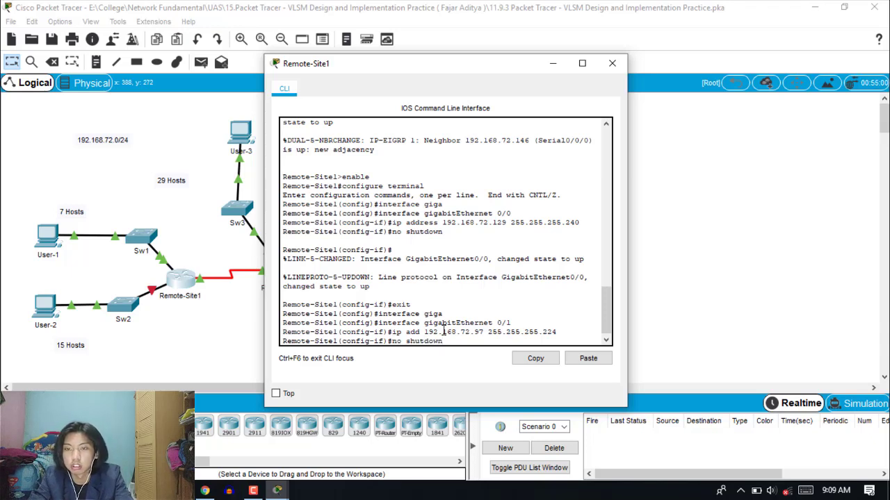
{"action": "key", "text": "Return"}
{"action": "key", "text": "Return"}
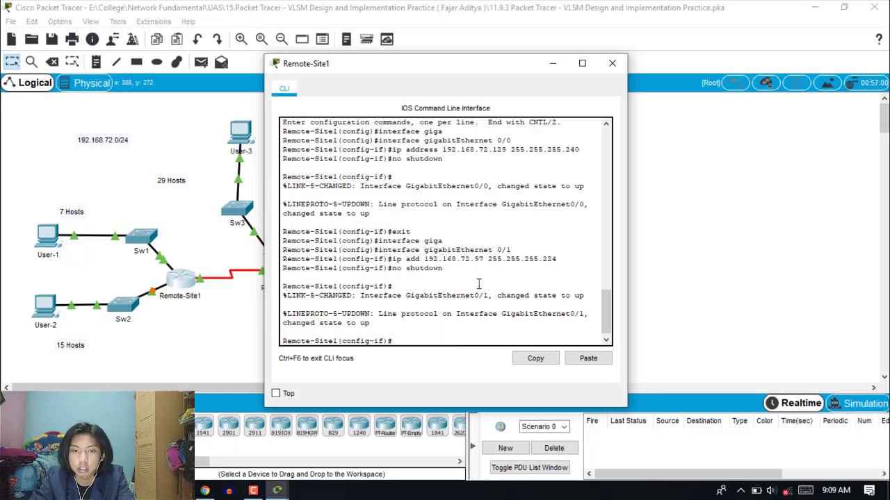
{"action": "left_click", "coordinate": [618, 66]}
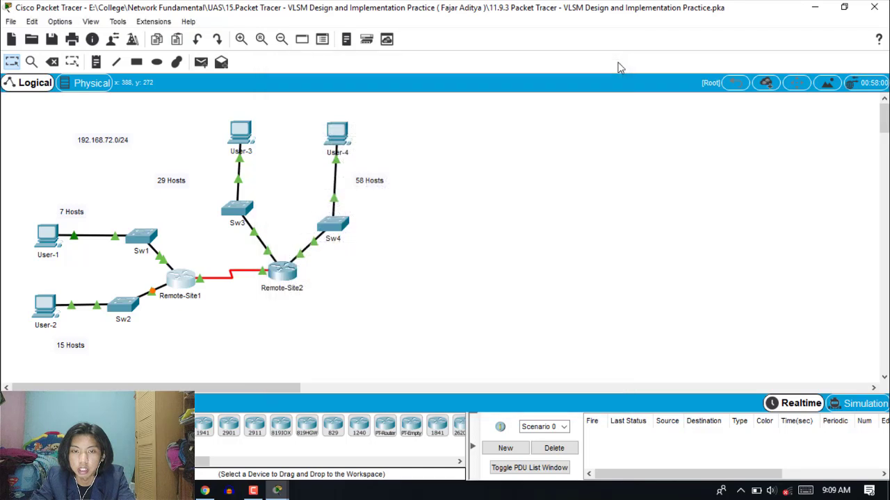
Step: Open the Sw3 switch's command line and enter global configuration mode using enable and configure terminal
{"action": "left_click", "coordinate": [238, 211]}
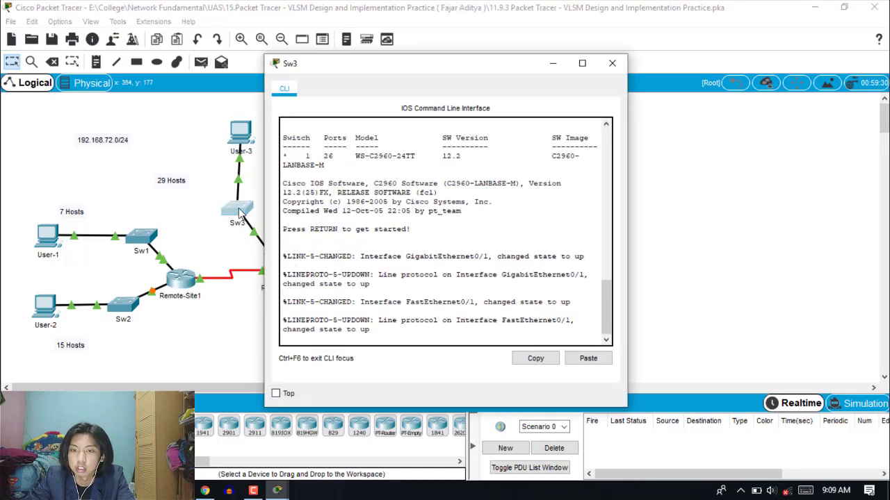
{"action": "left_click", "coordinate": [437, 337]}
{"action": "key", "text": "Return"}
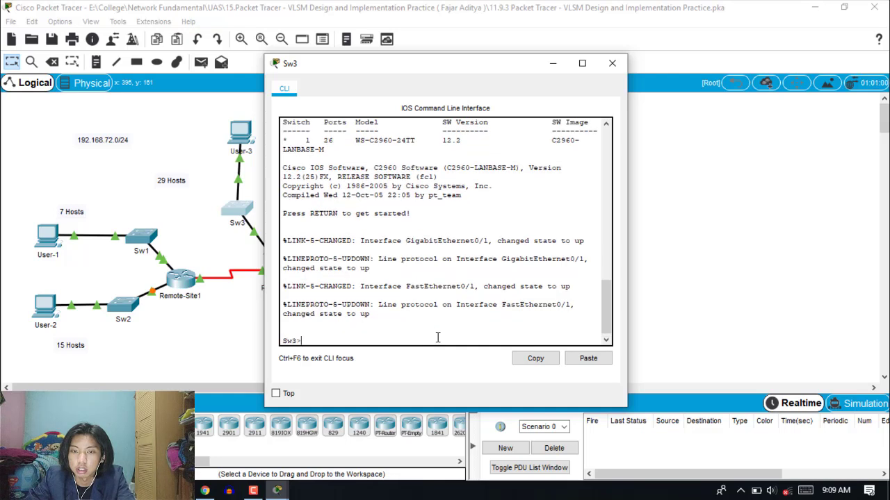
{"action": "type", "text": "en"}
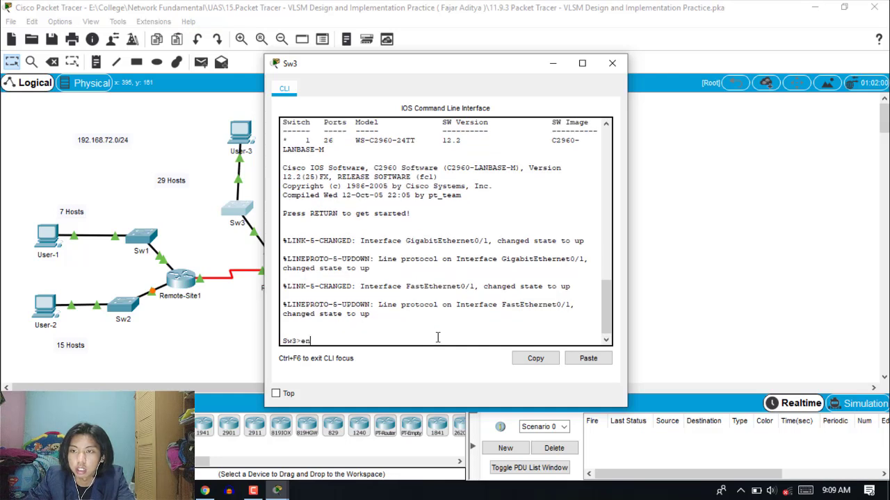
{"action": "type", "text": "able"}
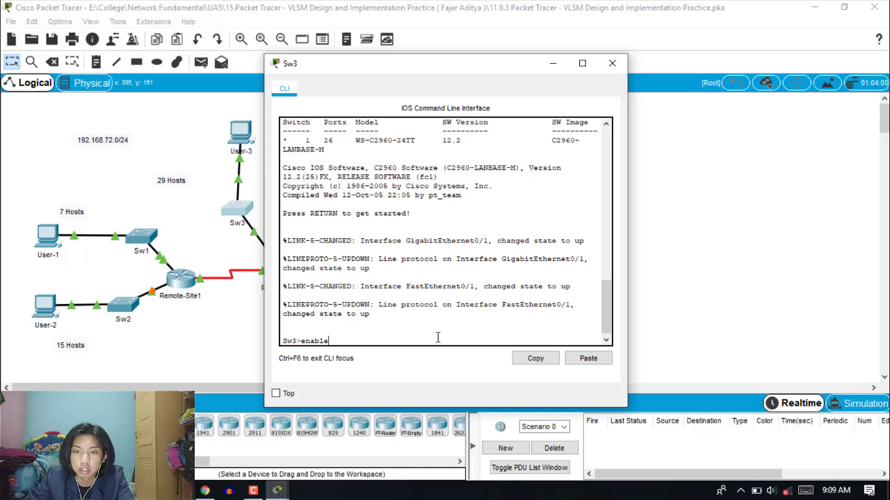
{"action": "key", "text": "Return"}
{"action": "type", "text": "conf"}
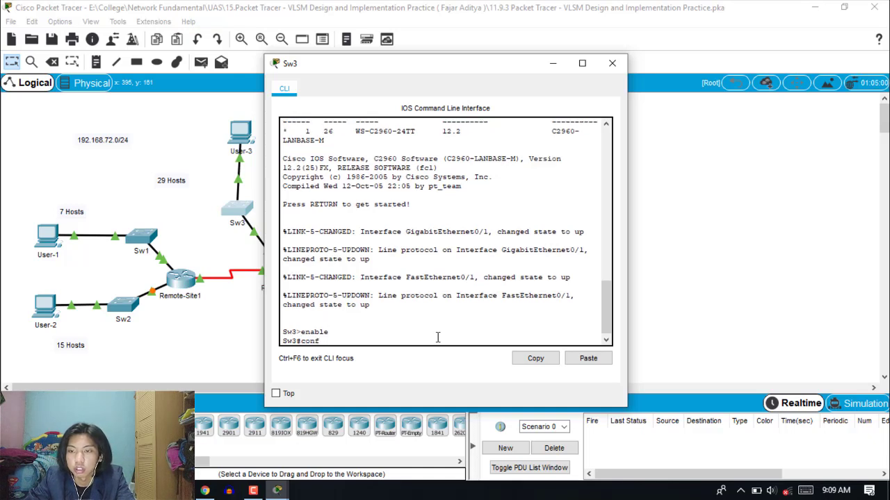
{"action": "type", "text": "igure te"}
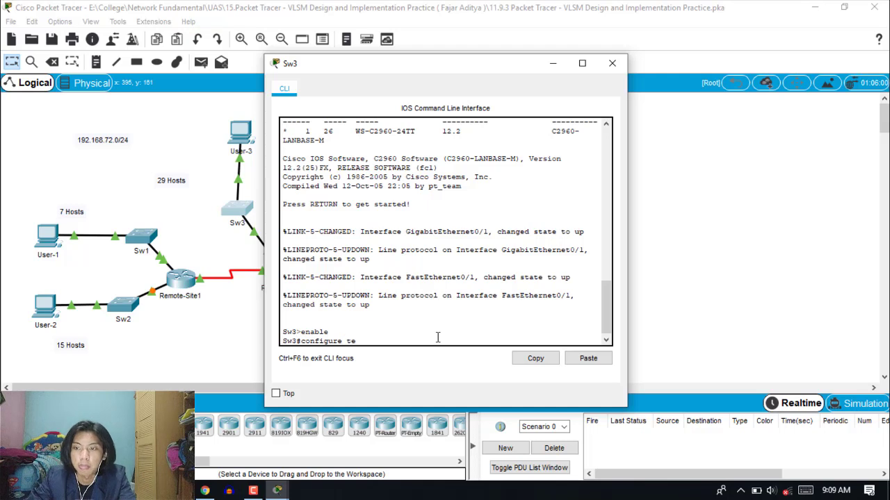
{"action": "type", "text": "rminal"}
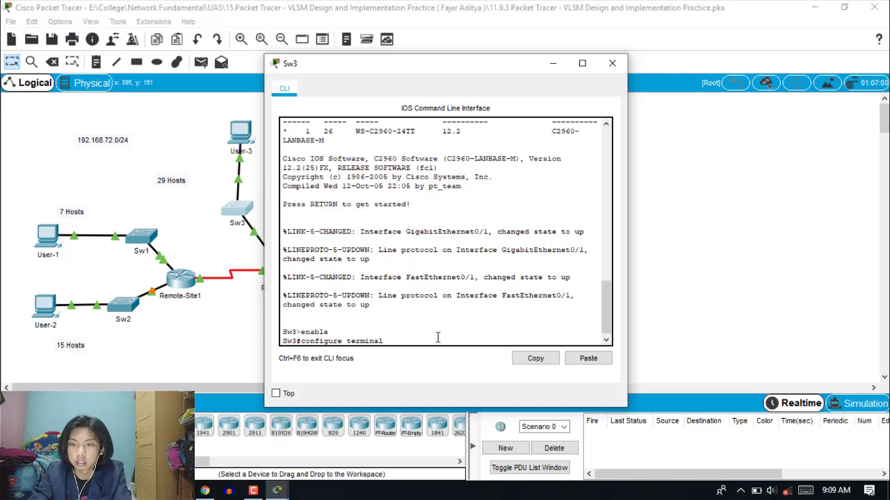
{"action": "key", "text": "Return"}
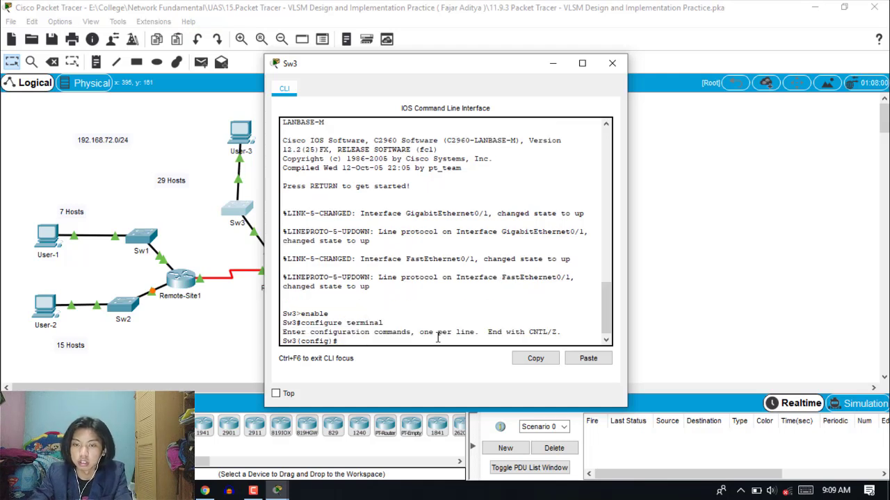
Step: Enter interface vlan 1 configuration on Sw3 and assign IP address 192.168.72.66 with subnet mask 255.255.255.224
{"action": "type", "text": "interfa"}
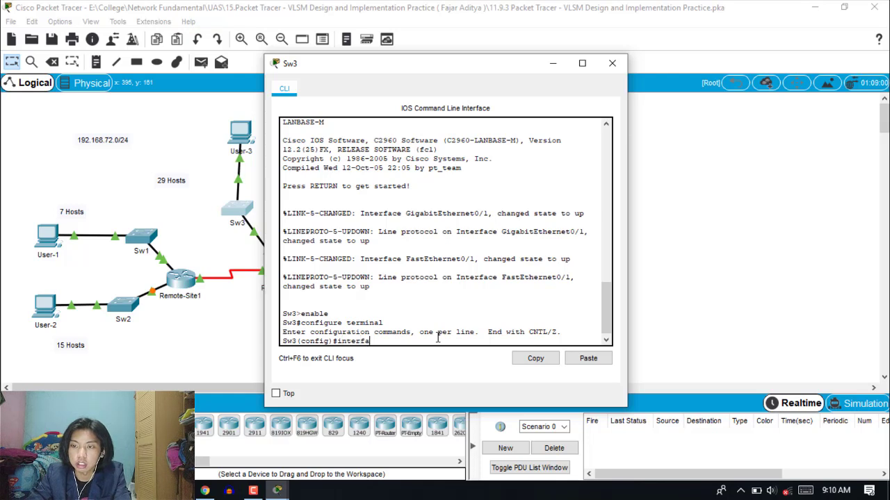
{"action": "type", "text": "ce vlan"}
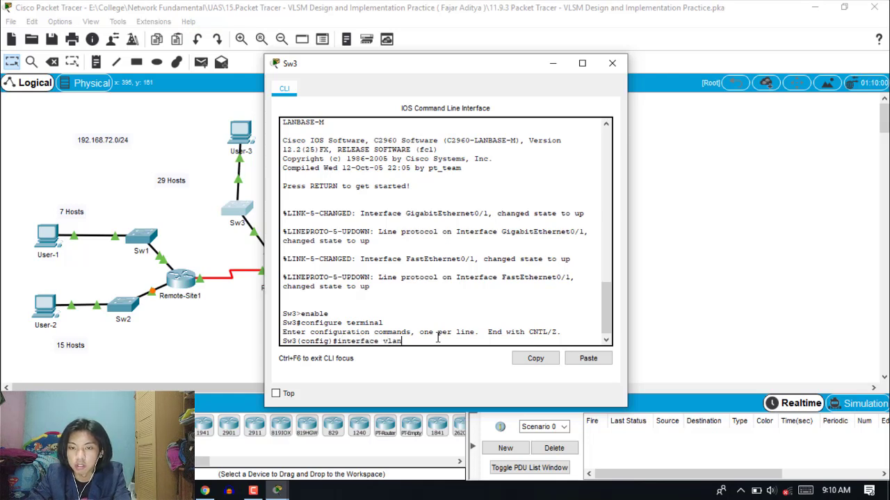
{"action": "type", "text": " 1"}
{"action": "key", "text": "Return"}
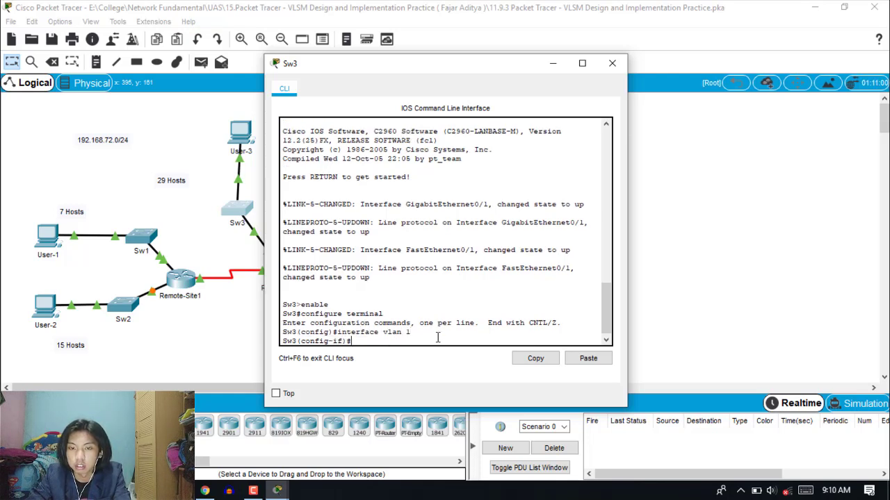
{"action": "type", "text": "ip addre"}
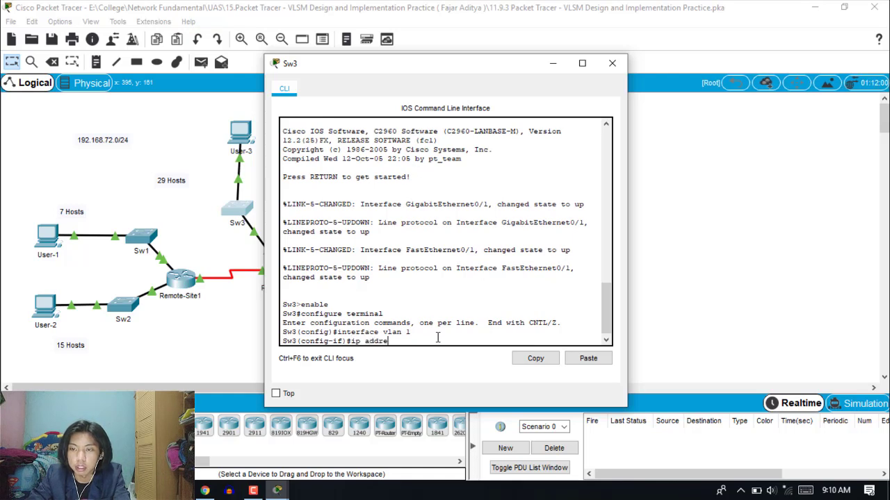
{"action": "type", "text": "ss 192.168.72"}
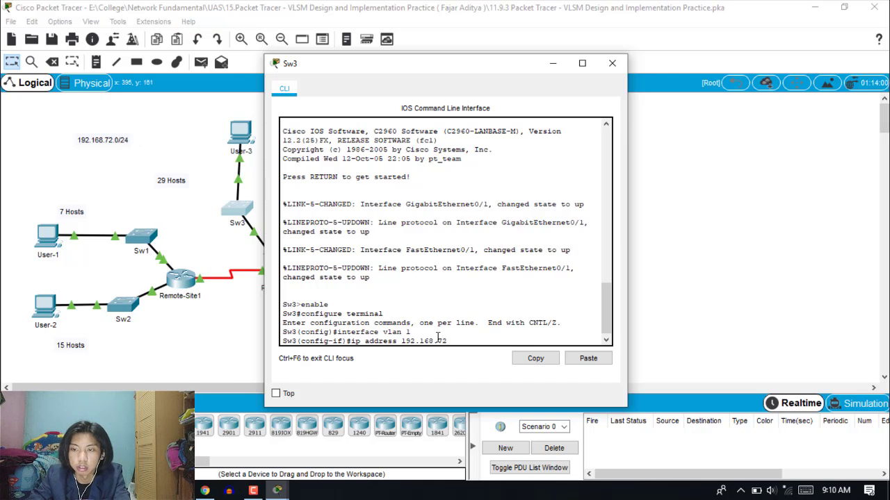
{"action": "type", "text": ".66"}
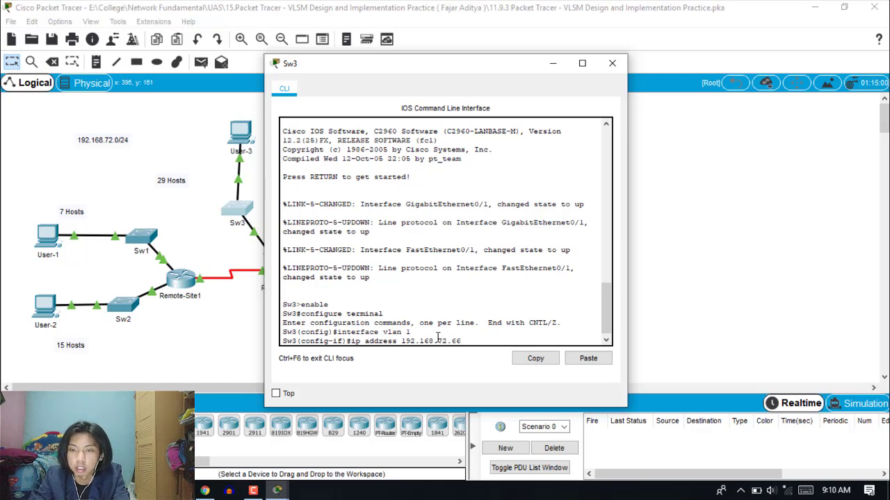
{"action": "type", "text": " 255.255."}
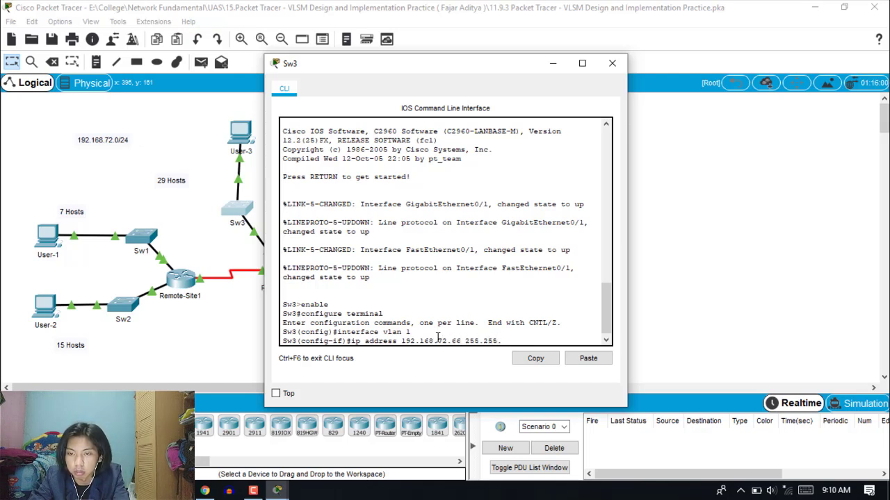
{"action": "type", "text": "255.224"}
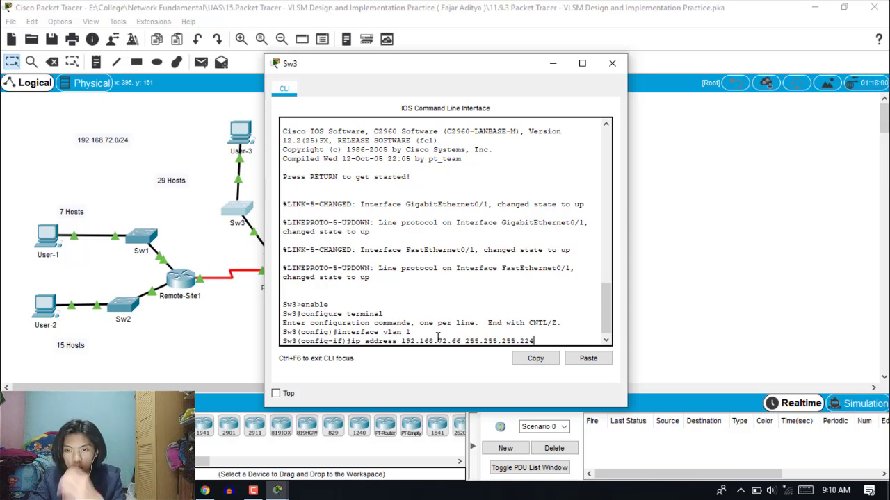
{"action": "key", "text": "Return"}
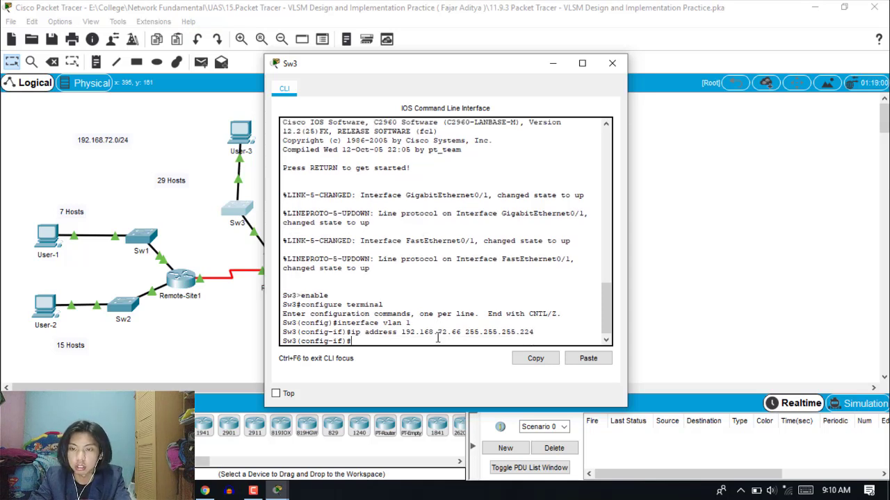
Step: Enable Sw3's VLAN 1 interface with no shutdown and exit back to global configuration mode
{"action": "type", "text": "no shutd"}
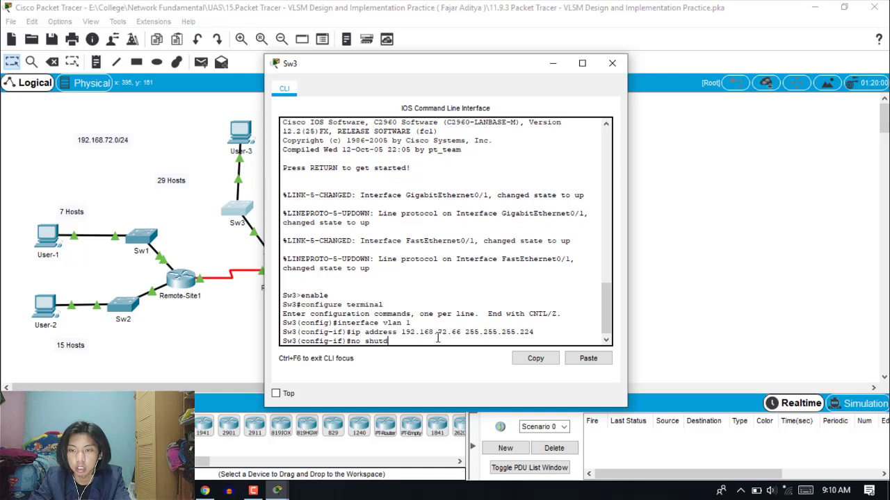
{"action": "type", "text": "own"}
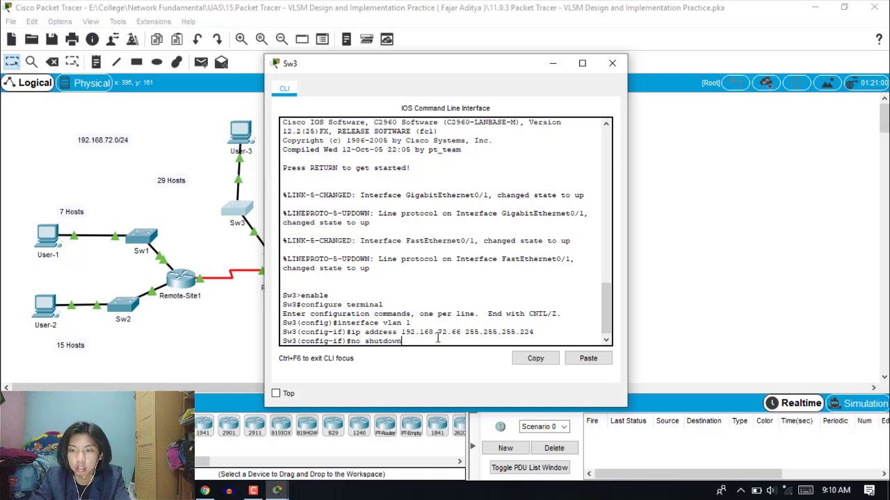
{"action": "key", "text": "Return"}
{"action": "key", "text": "Return"}
{"action": "type", "text": "exit"}
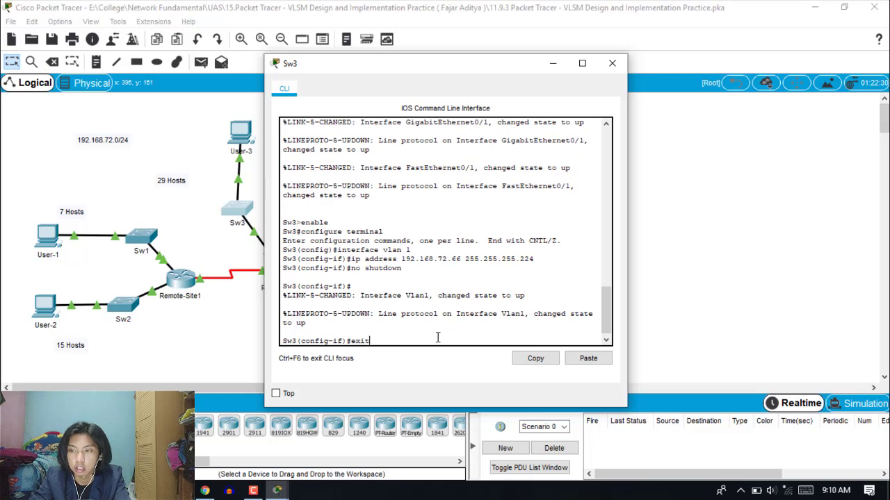
{"action": "key", "text": "Return"}
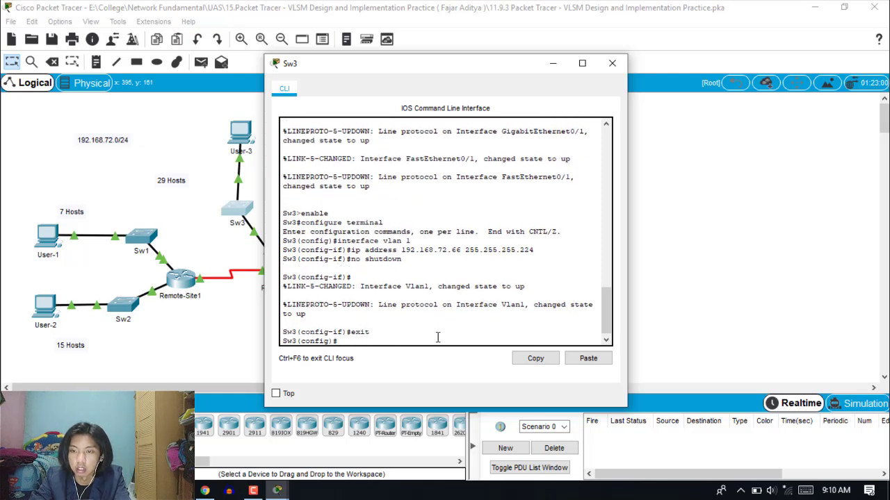
Step: Set Sw3's default gateway to 192.168.72.65 with the ip default-gateway command and close the Sw3 window
{"action": "type", "text": "ip d"}
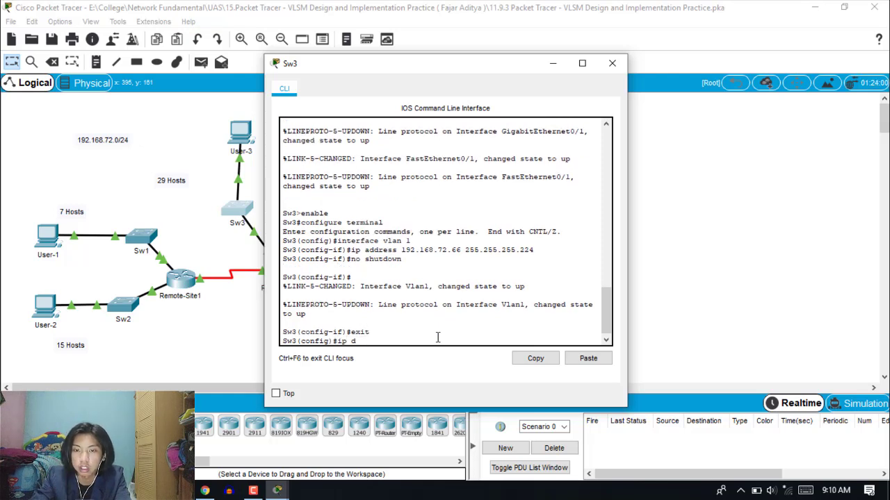
{"action": "type", "text": "efaul"}
{"action": "key", "text": "Tab"}
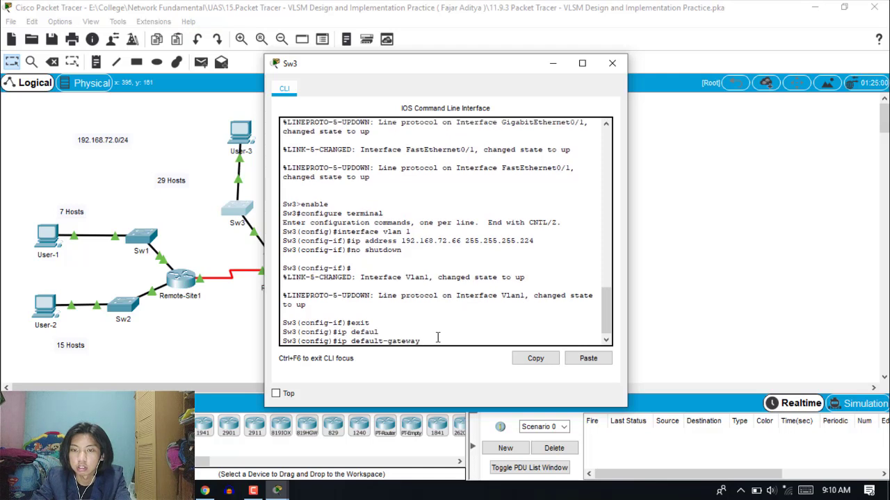
{"action": "type", "text": "192."}
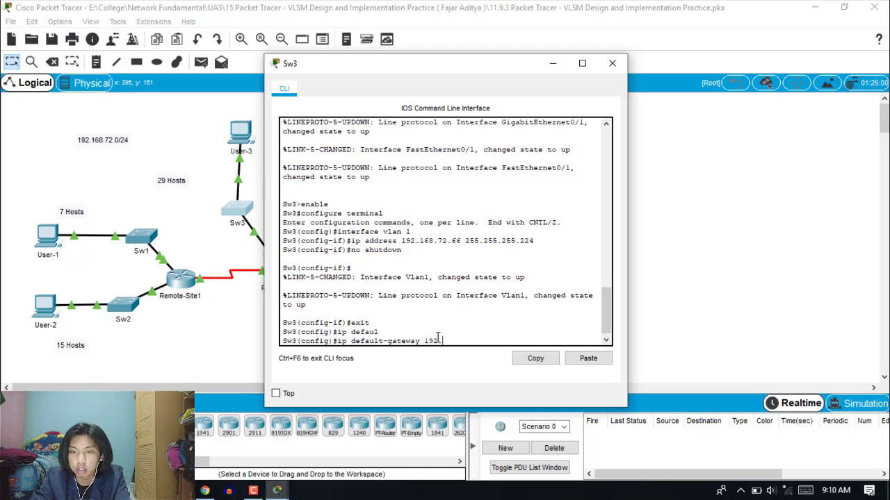
{"action": "type", "text": "168.72"}
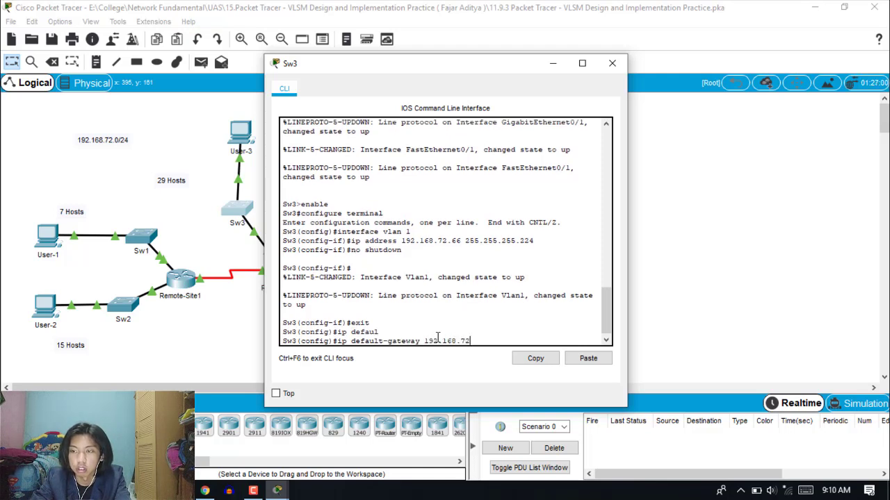
{"action": "type", "text": "."}
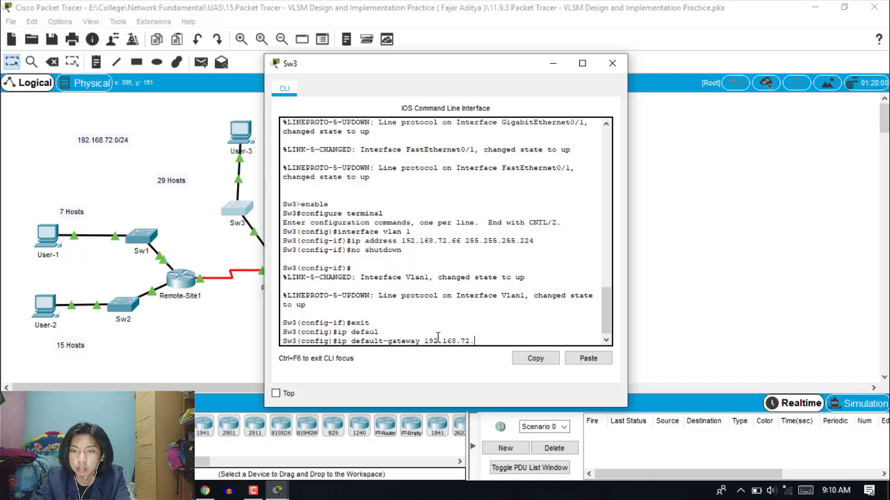
{"action": "type", "text": "65"}
{"action": "key", "text": "Return"}
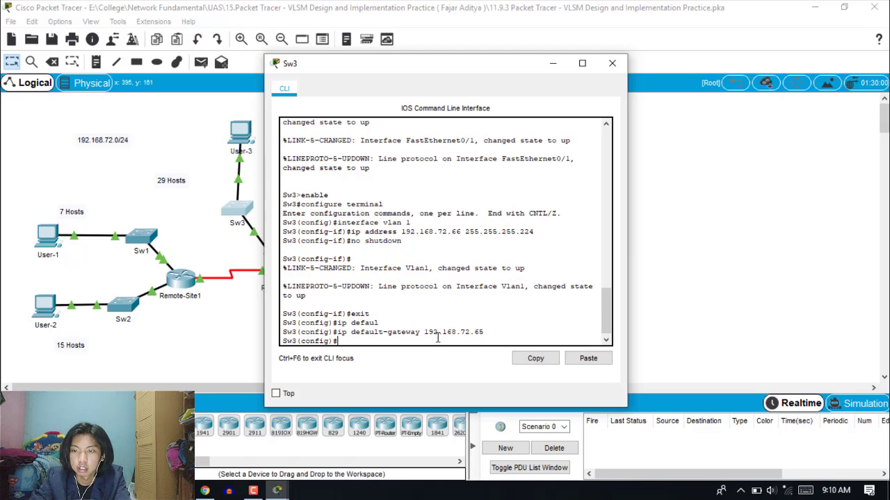
{"action": "left_click", "coordinate": [612, 64]}
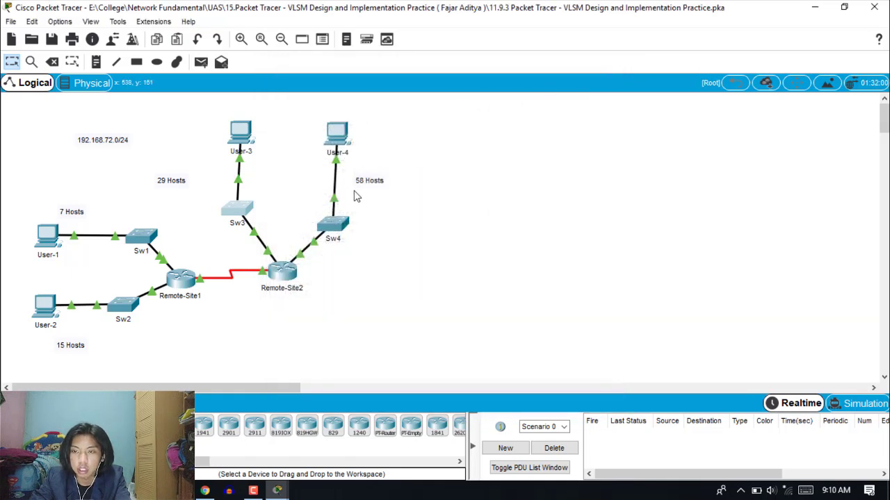
Step: Open User-4's IP configuration and set a static IPv4 address of 192.168.72.62 with subnet mask 255.255.255.192
{"action": "left_click", "coordinate": [339, 134]}
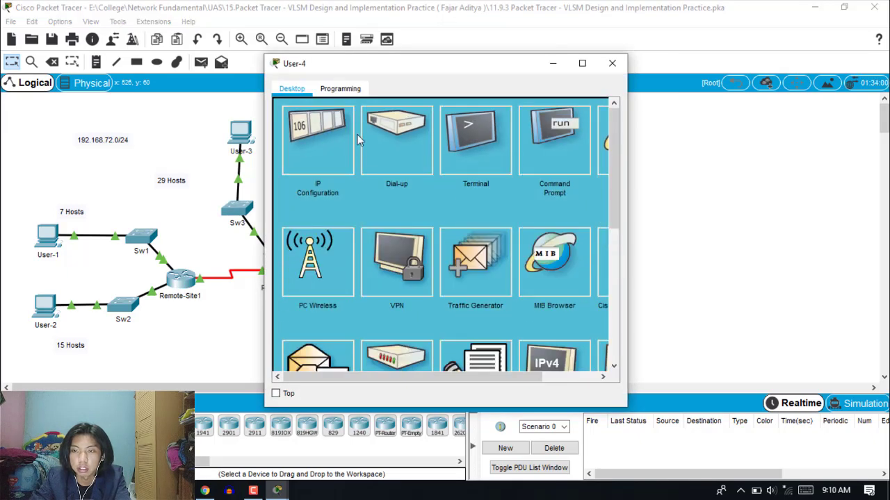
{"action": "left_click", "coordinate": [318, 135]}
{"action": "left_click", "coordinate": [461, 182]}
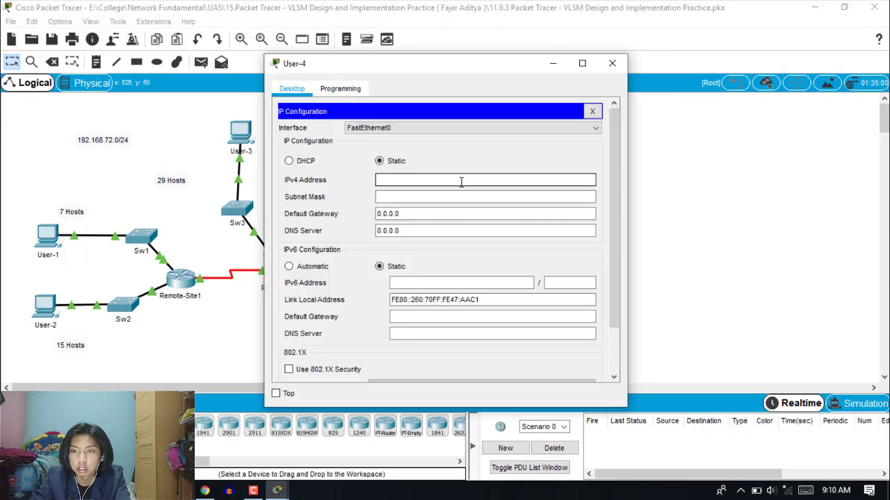
{"action": "type", "text": "19"}
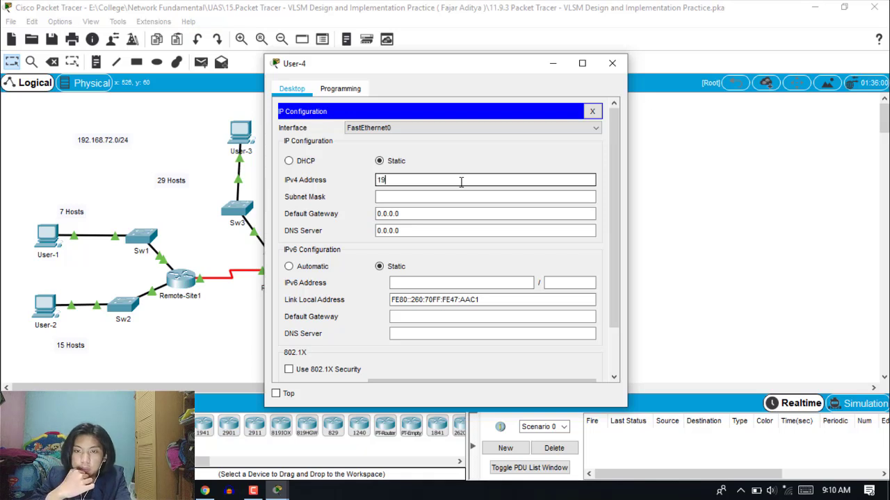
{"action": "type", "text": "2.168"}
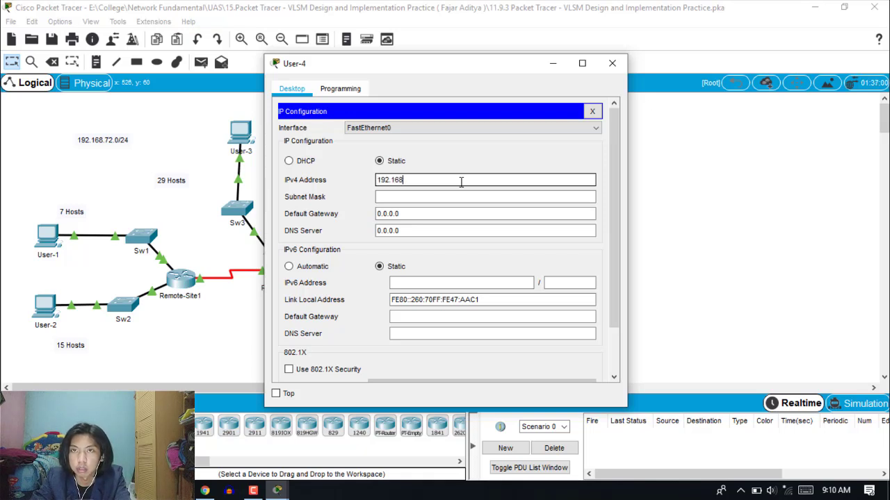
{"action": "type", "text": ".72."}
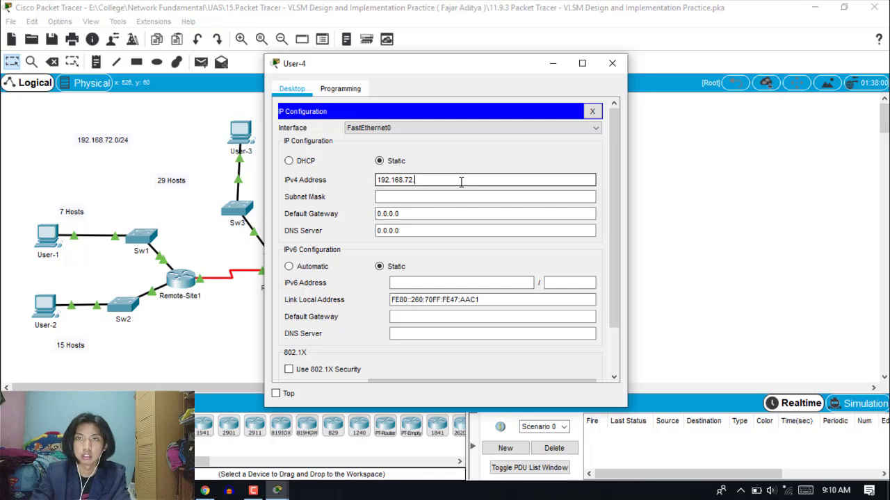
{"action": "type", "text": "62"}
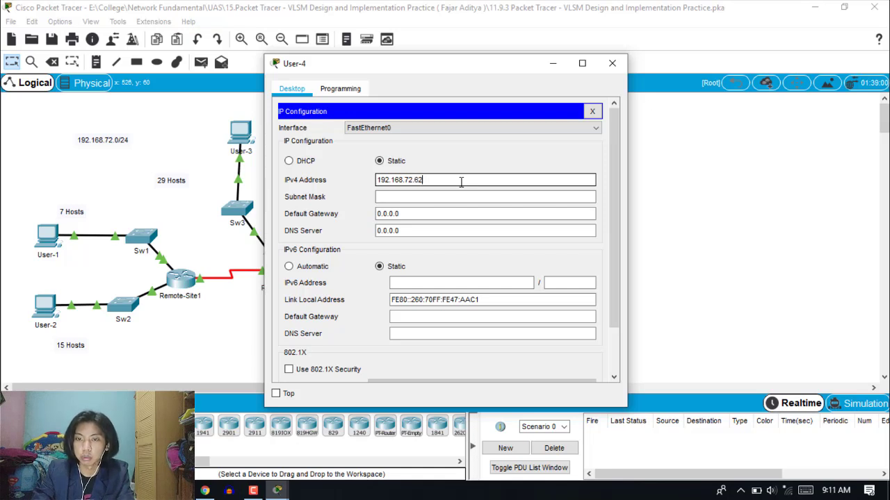
{"action": "left_click", "coordinate": [446, 195]}
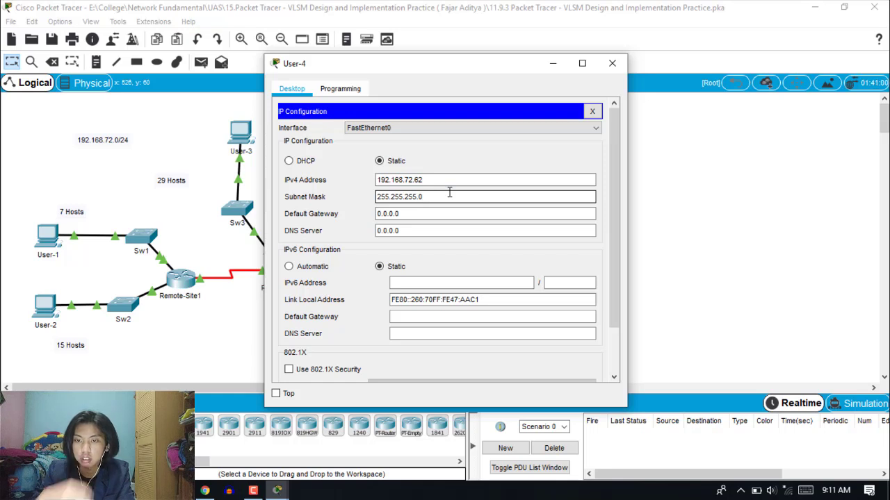
{"action": "key", "text": "BackSpace"}
{"action": "type", "text": "192"}
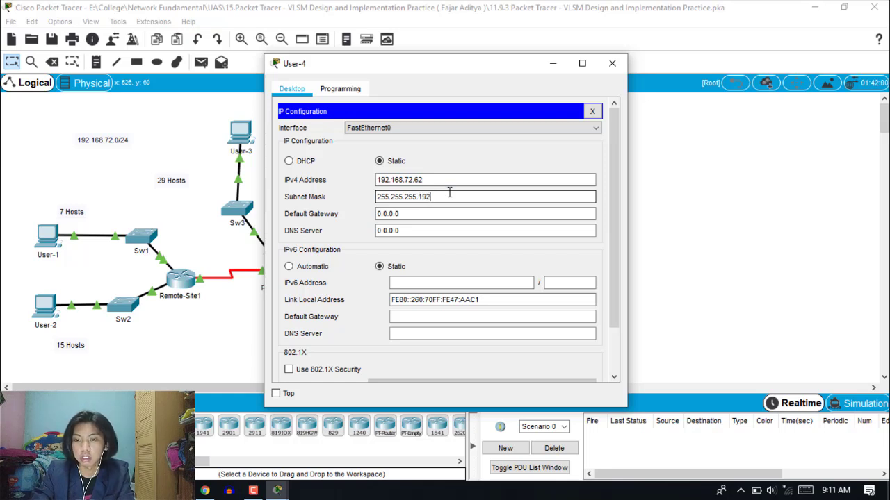
Step: Set User-4's IPv4 default gateway to 192.168.72.1 and close the IP configuration
{"action": "left_click_drag", "start_coordinate": [422, 180], "coordinate": [328, 178]}
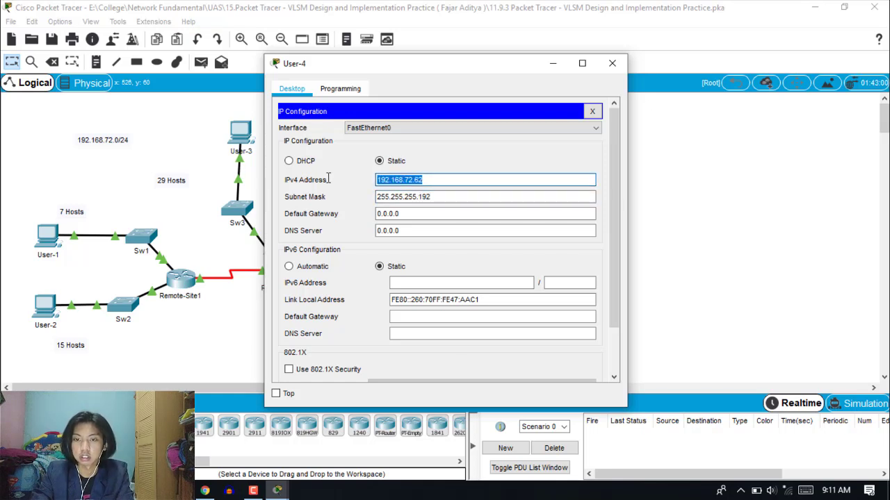
{"action": "key", "text": "ctrl+c"}
{"action": "left_click_drag", "start_coordinate": [399, 214], "coordinate": [328, 213]}
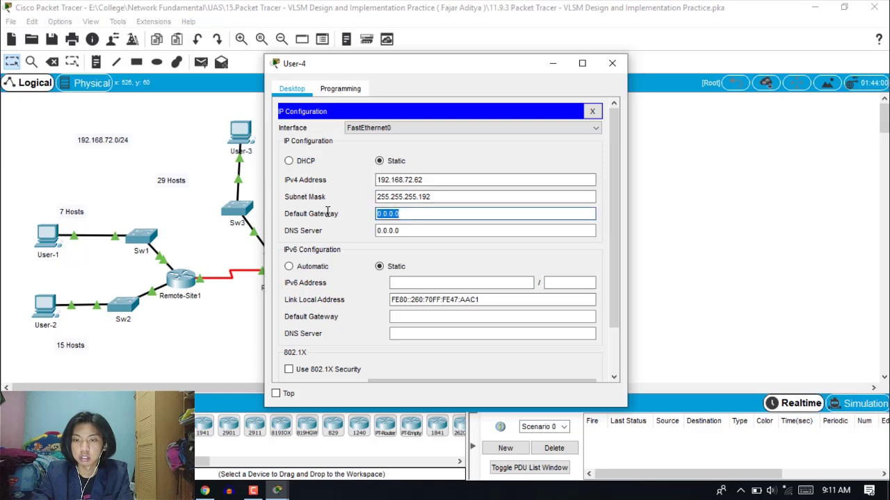
{"action": "key", "text": "ctrl+v"}
{"action": "key", "text": "BackSpace"}
{"action": "key", "text": "BackSpace"}
{"action": "type", "text": "1"}
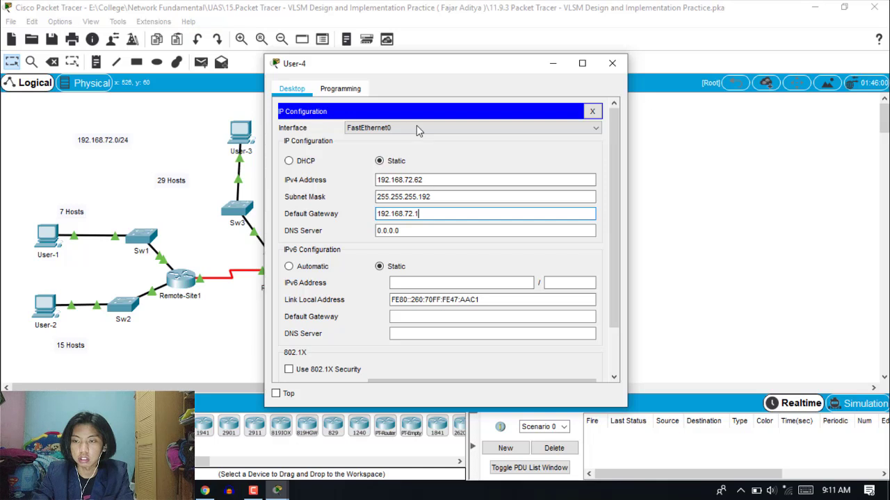
{"action": "left_click", "coordinate": [592, 111]}
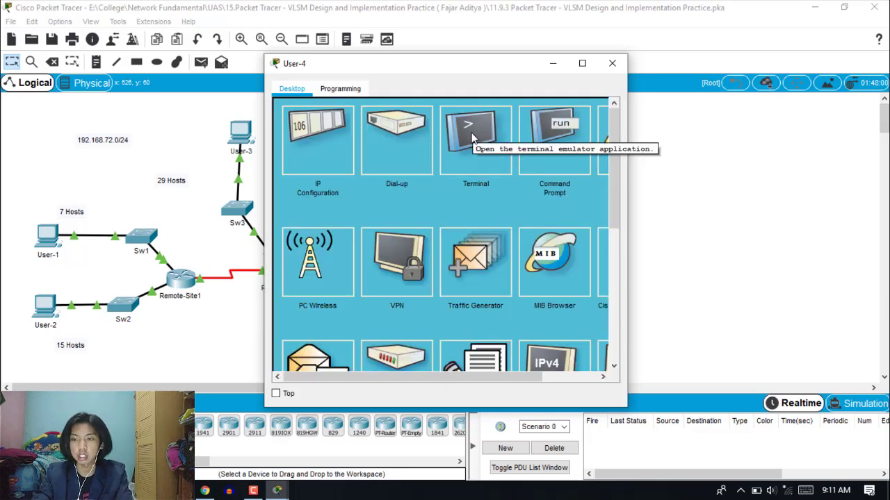
Step: Open User-4's Command Prompt and ping 192.168.72.142 twice
{"action": "left_click", "coordinate": [570, 143]}
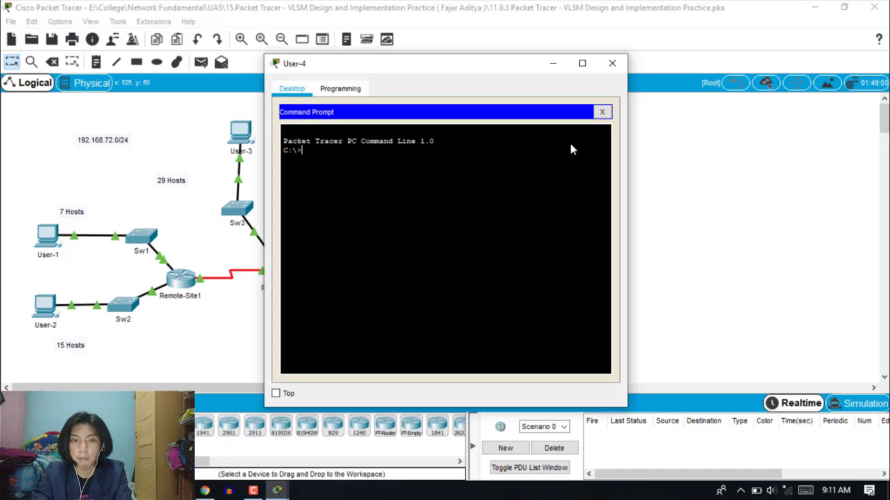
{"action": "type", "text": "ping"}
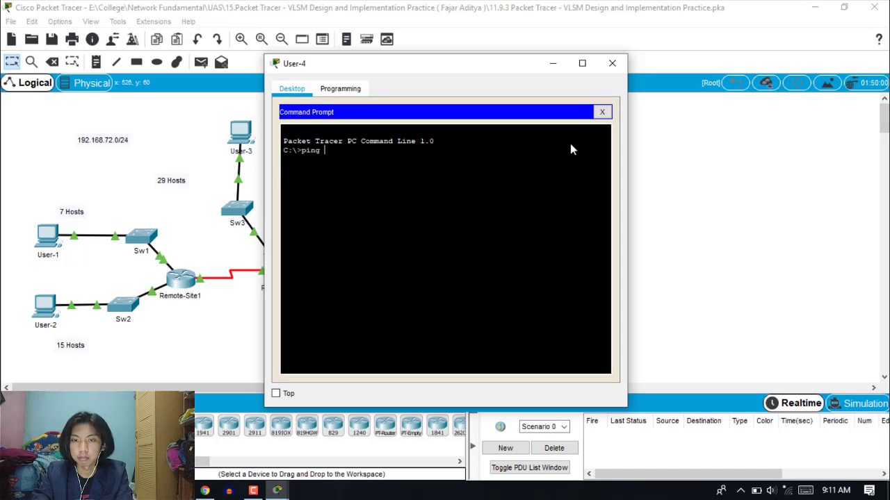
{"action": "type", "text": " 192.168"}
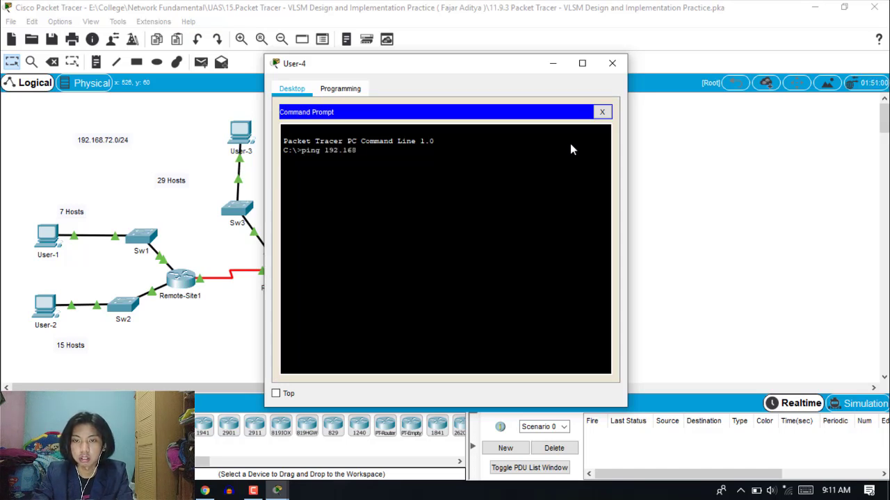
{"action": "type", "text": ".72"}
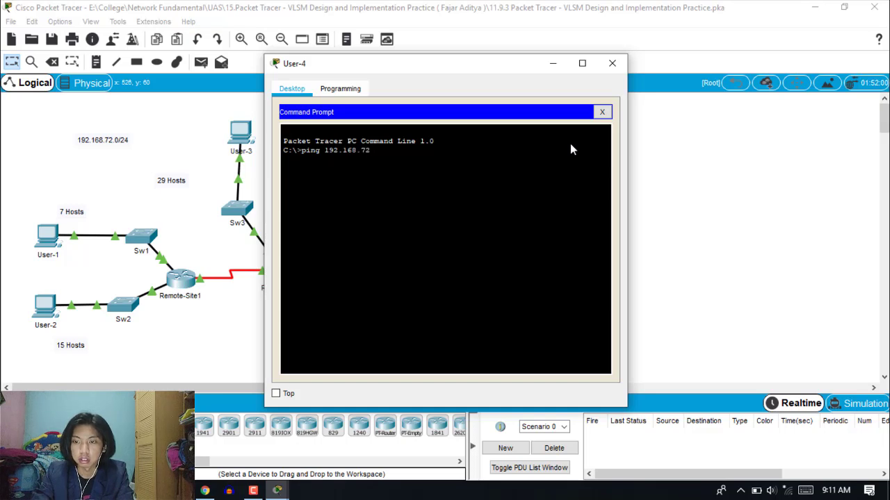
{"action": "type", "text": ".142"}
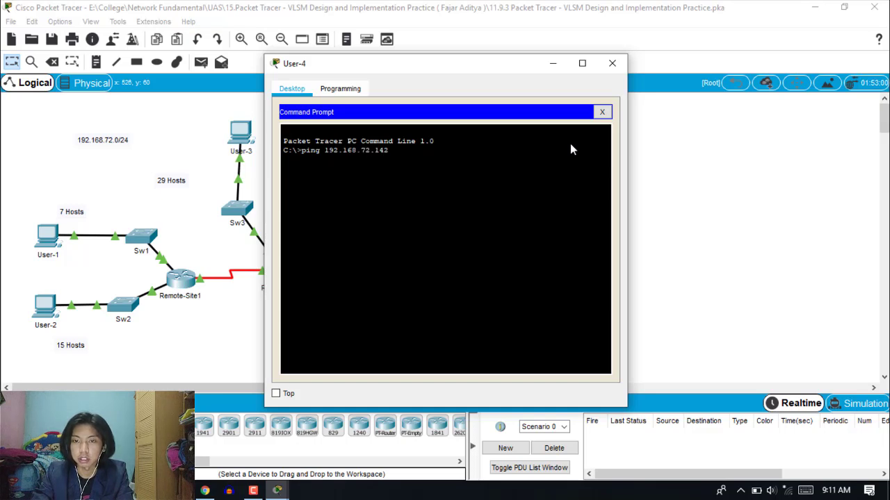
{"action": "key", "text": "Return"}
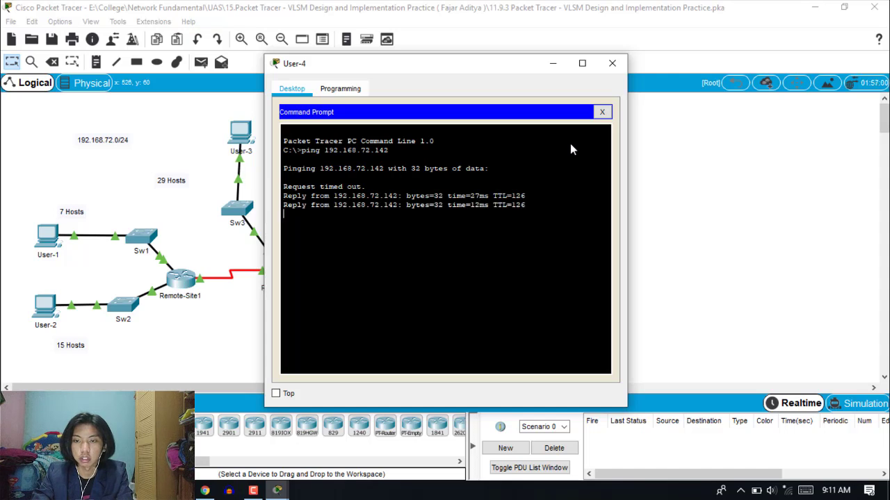
{"action": "key", "text": "Up"}
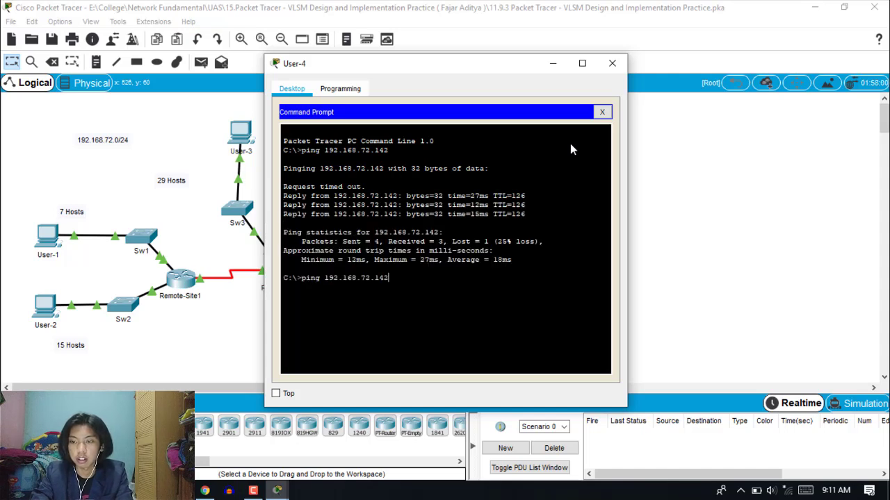
{"action": "key", "text": "Return"}
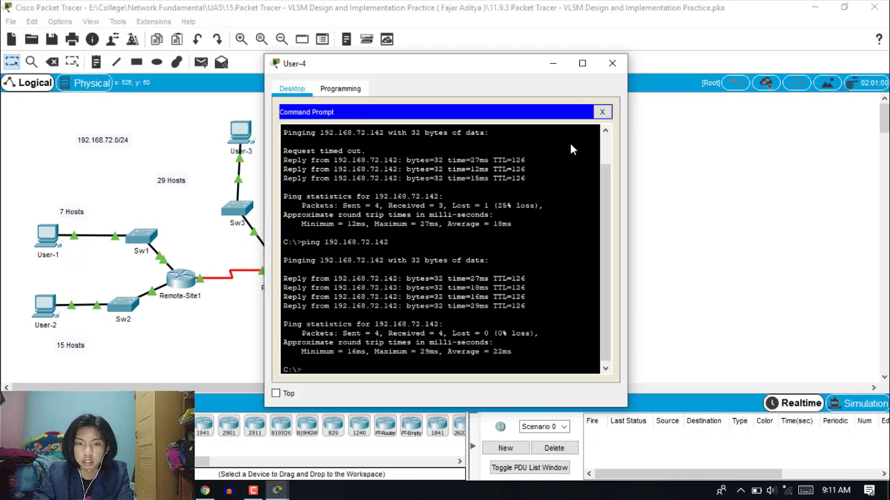
Step: Ping 192.168.72.97 from User-4's command line to test connectivity
{"action": "type", "text": "ping"}
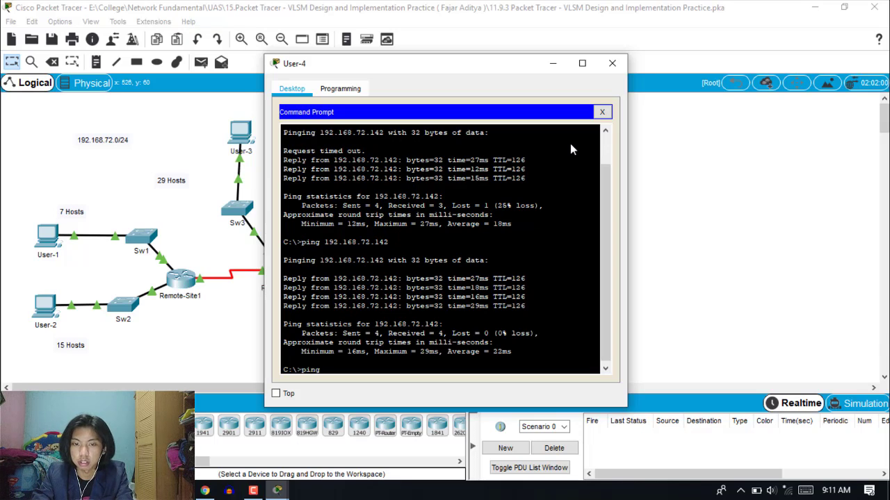
{"action": "type", "text": "192.168.72.142"}
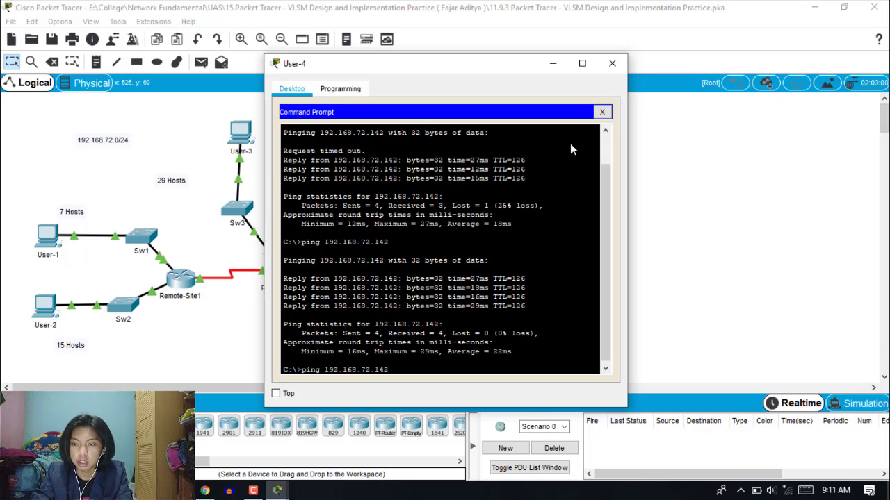
{"action": "key", "text": "BackSpace"}
{"action": "key", "text": "BackSpace"}
{"action": "type", "text": "97"}
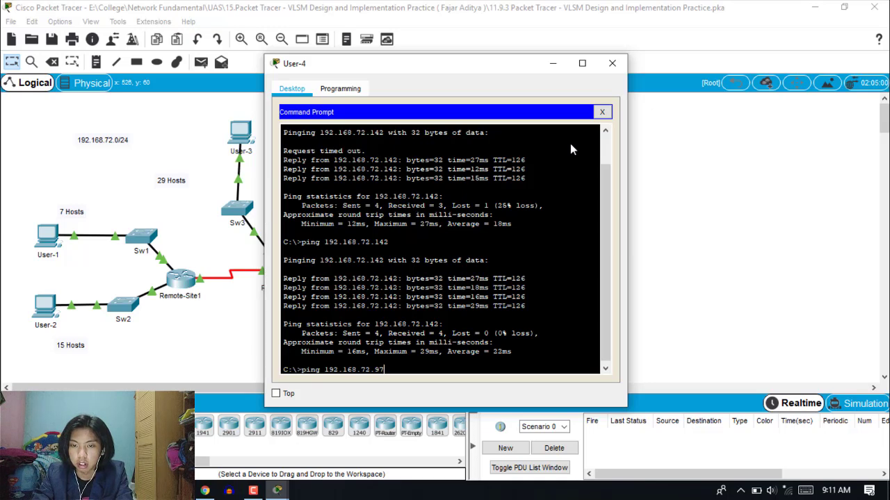
{"action": "key", "text": "Return"}
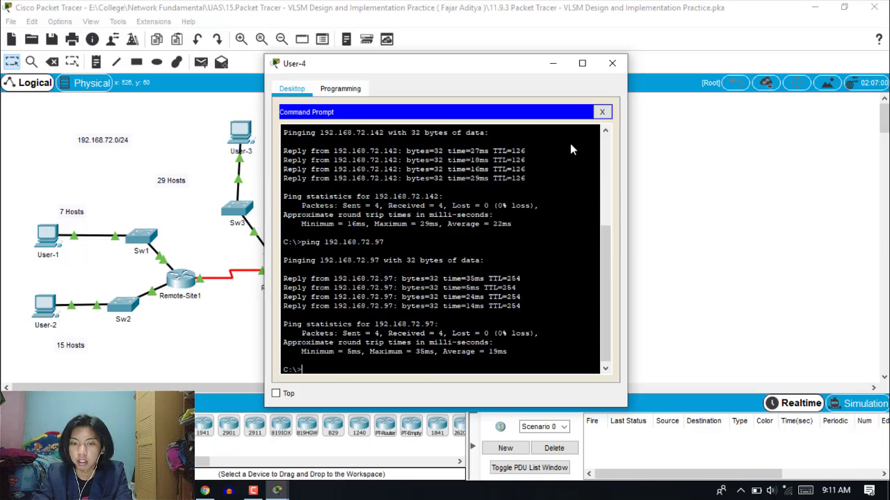
Step: Ping 192.168.72.98 twice from User-4, and close the Command Prompt and the User-4 window
{"action": "key", "text": "Up"}
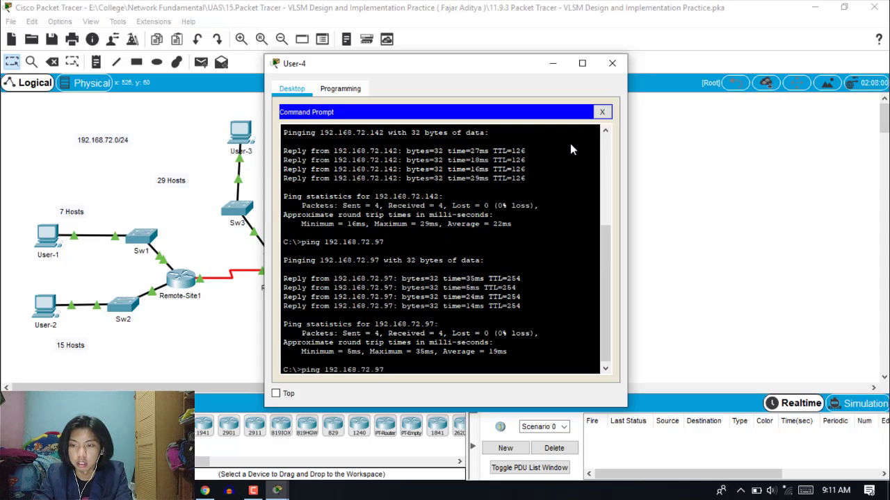
{"action": "key", "text": "BackSpace"}
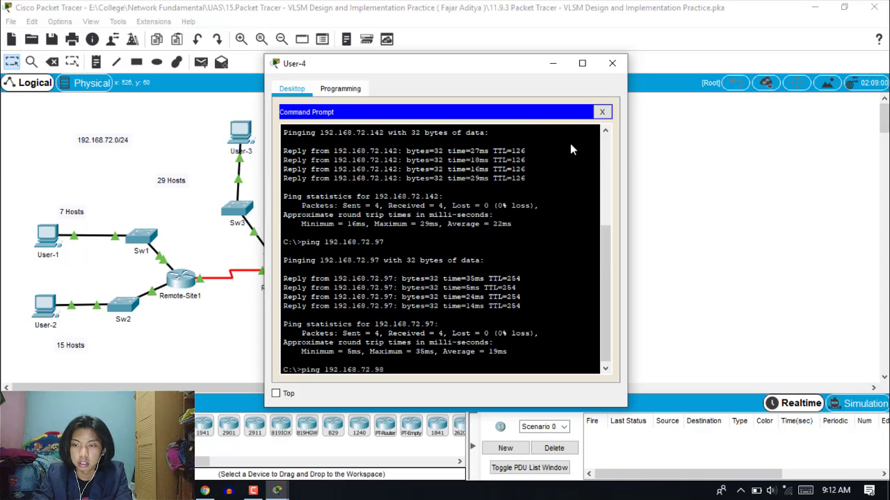
{"action": "type", "text": "8"}
{"action": "key", "text": "Return"}
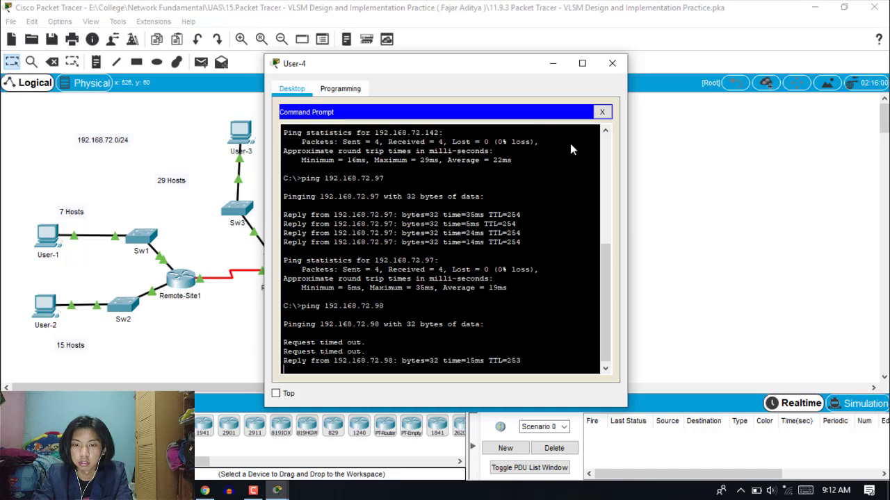
{"action": "key", "text": "Up"}
{"action": "key", "text": "Return"}
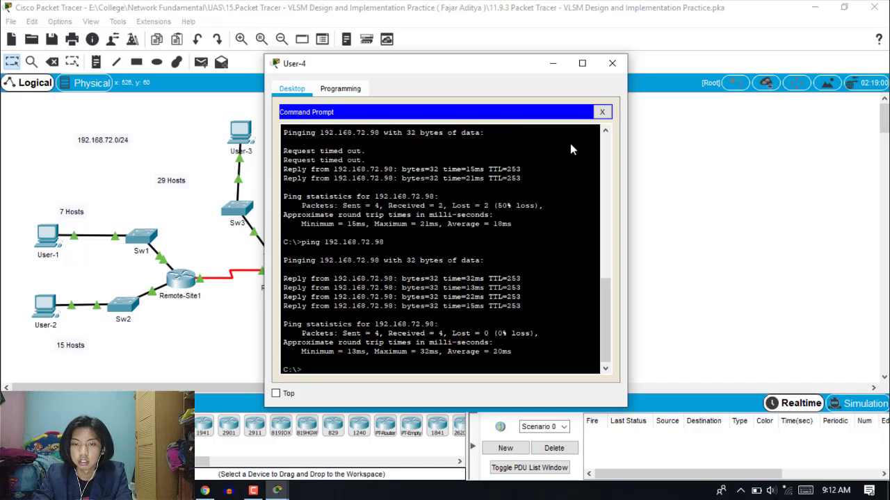
{"action": "left_click", "coordinate": [603, 113]}
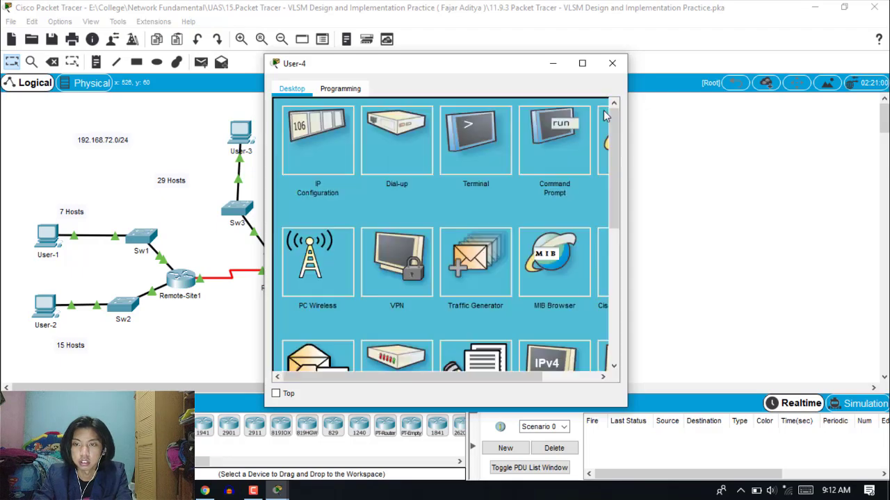
{"action": "left_click", "coordinate": [612, 63]}
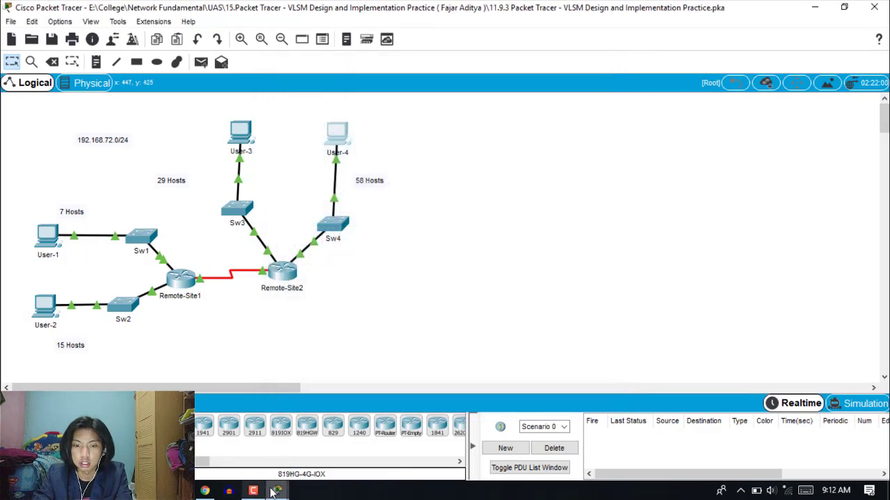
Step: Check the activity results from the PT Activity window, review the assessment items and close the results
{"action": "mouse_move", "coordinate": [279, 492]}
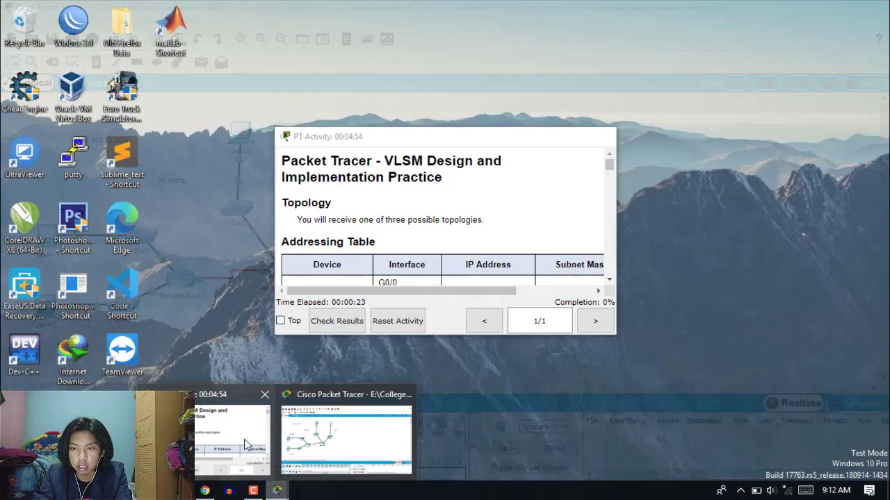
{"action": "left_click", "coordinate": [244, 442]}
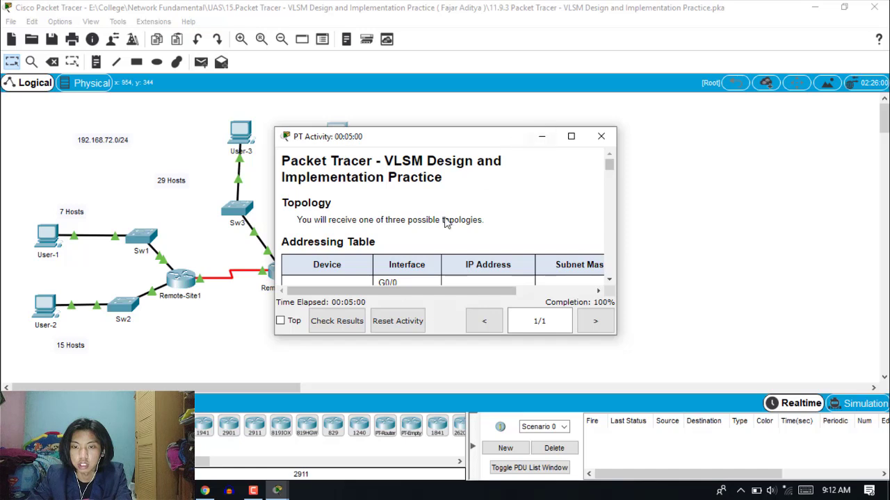
{"action": "left_click", "coordinate": [337, 321]}
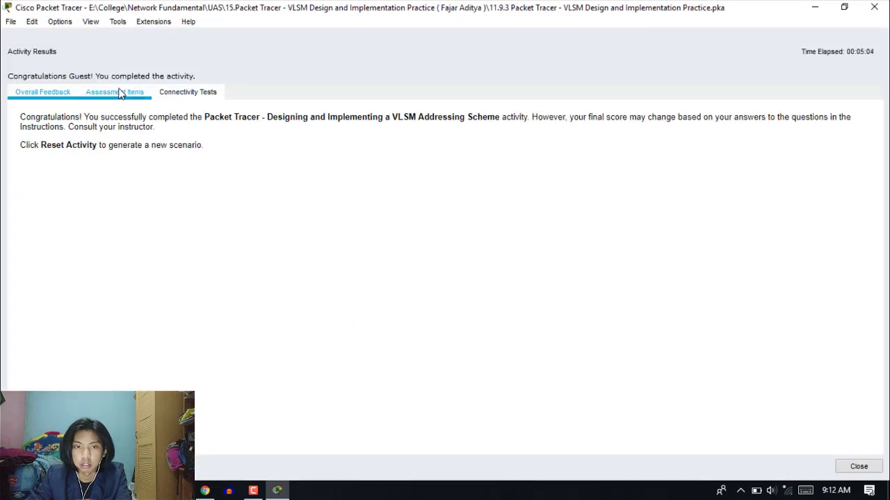
{"action": "left_click", "coordinate": [120, 93]}
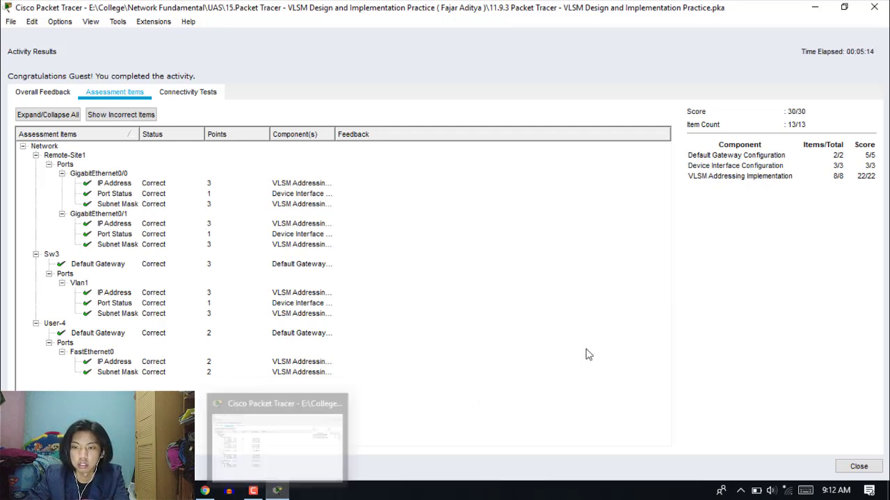
{"action": "left_click", "coordinate": [859, 467]}
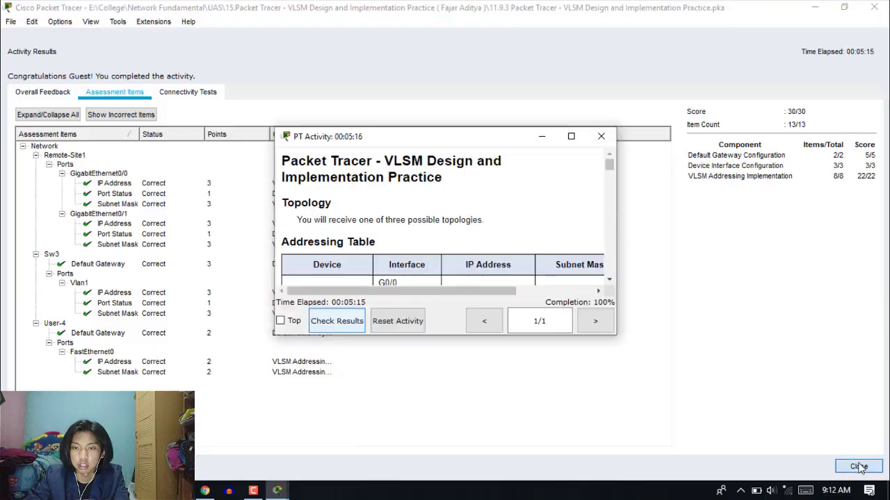